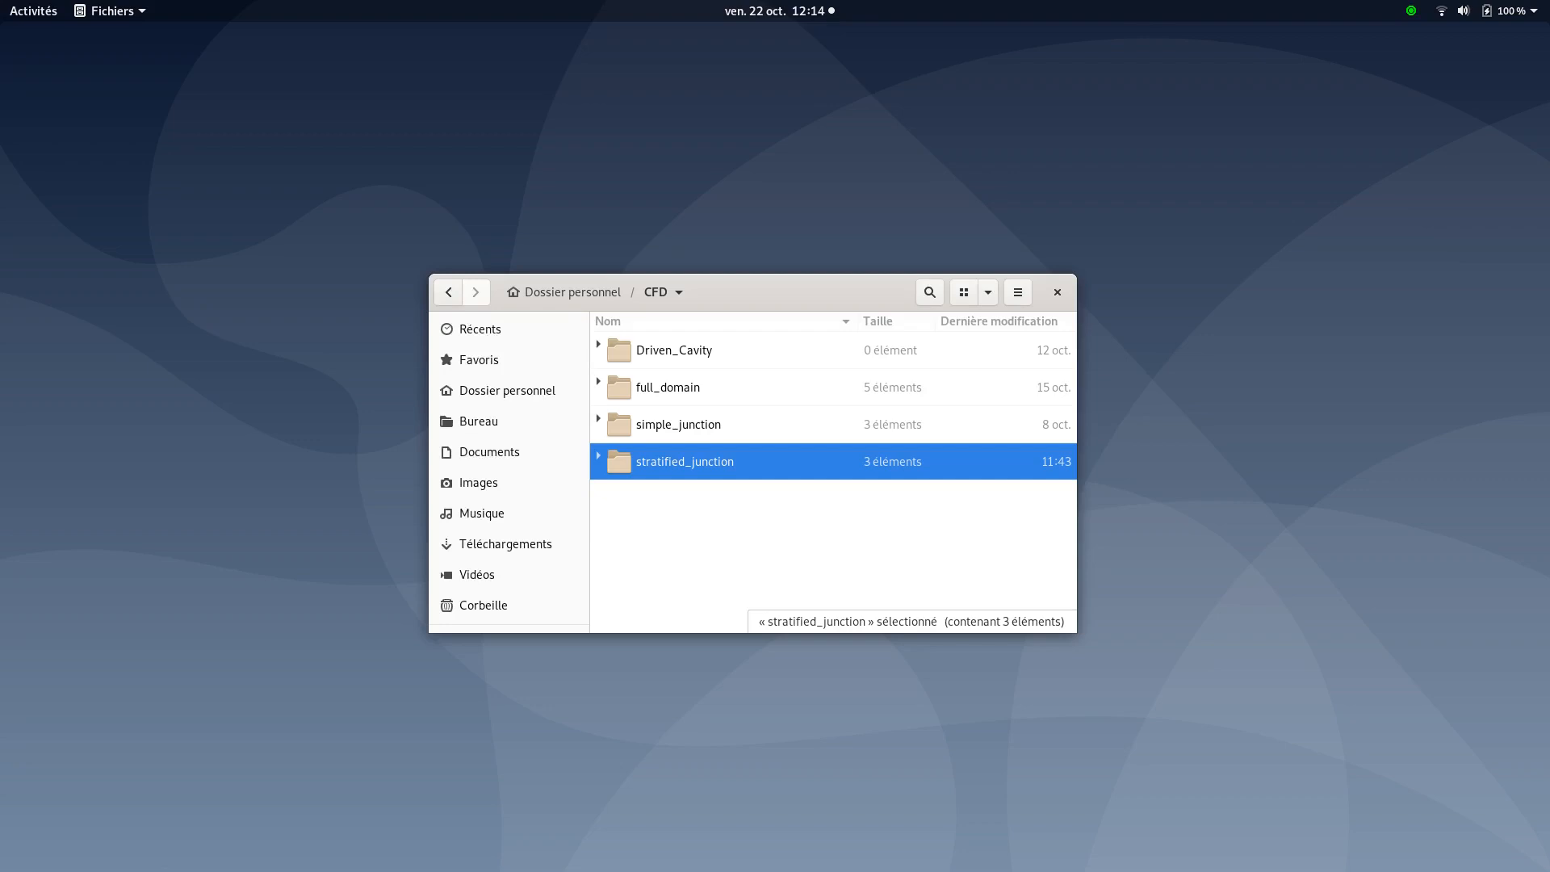
# Open stratified_junction and browse MESH, case1, its SRC (cs_user_postprocess.c) and DATA folders
pyautogui.doubleClick(631, 462)
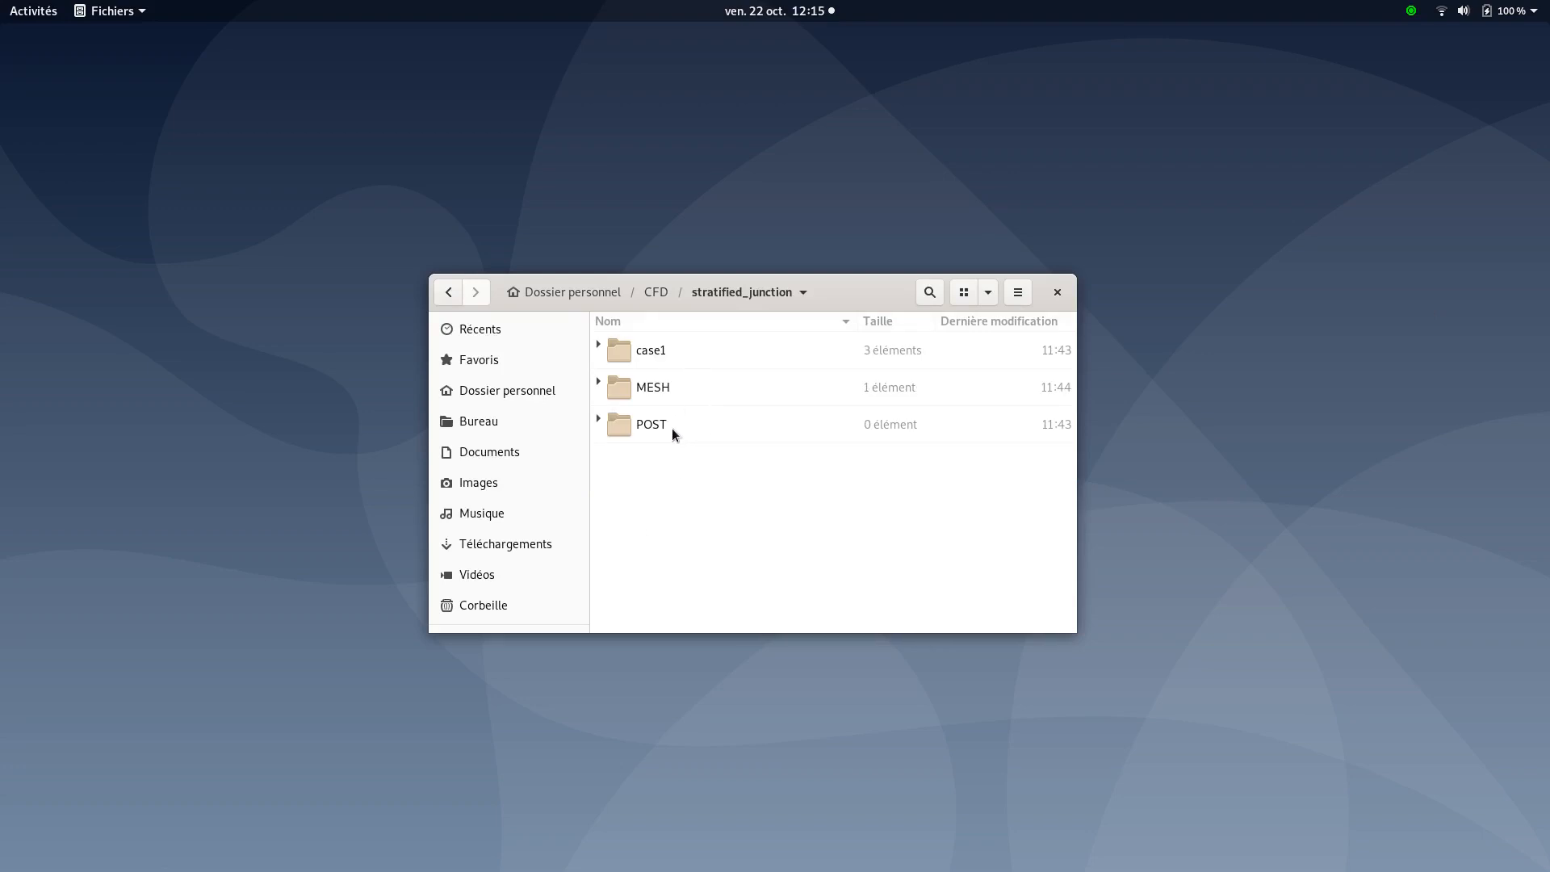
pyautogui.click(598, 384)
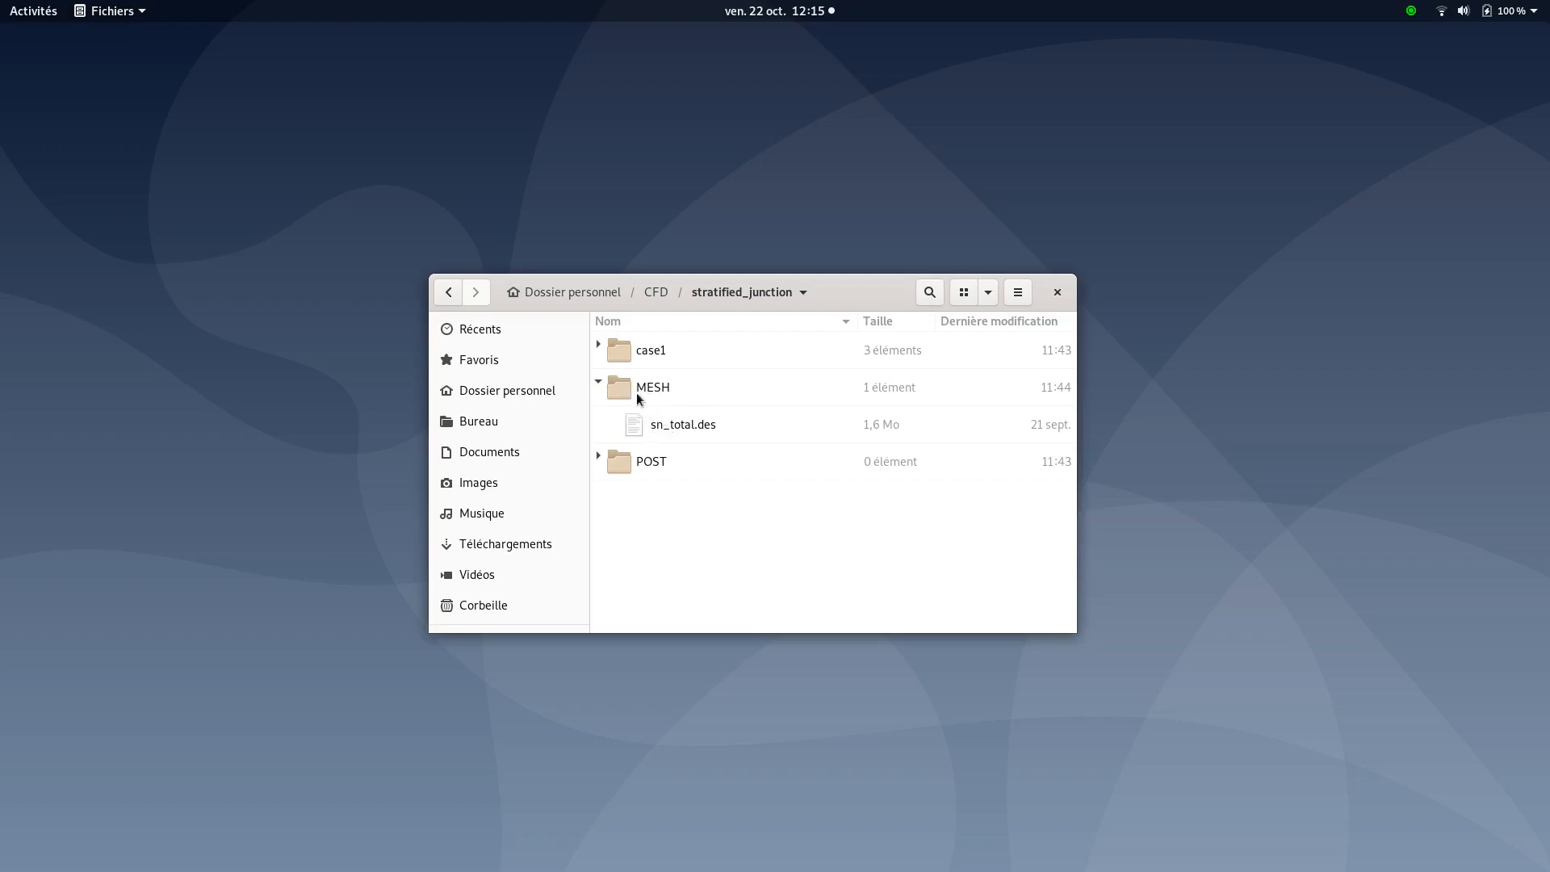
pyautogui.click(598, 383)
pyautogui.click(599, 345)
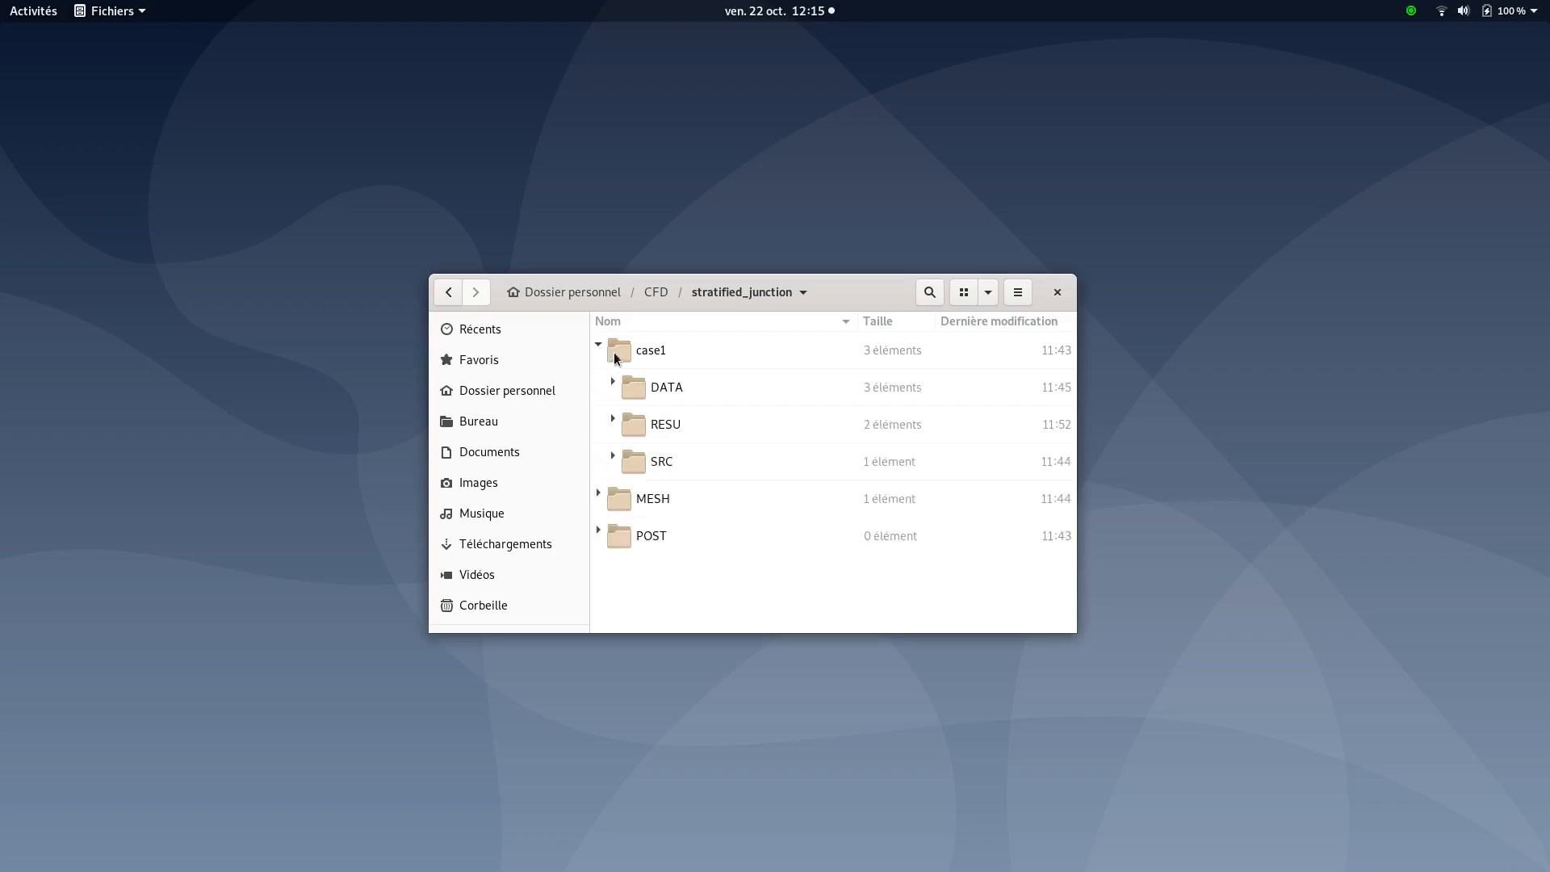
pyautogui.click(613, 457)
pyautogui.click(673, 504)
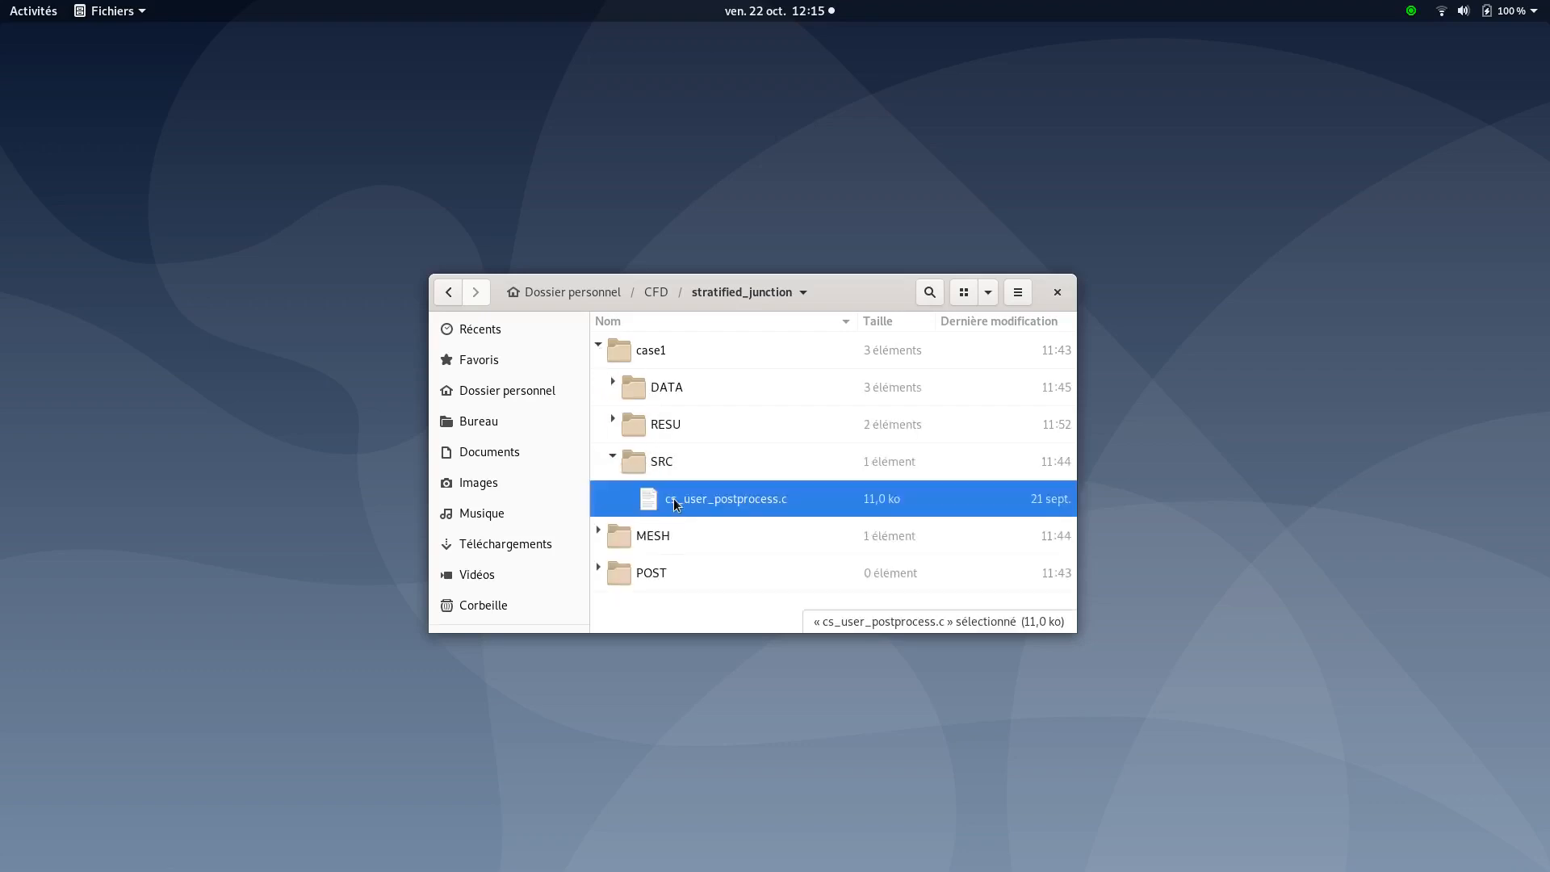
pyautogui.click(612, 457)
pyautogui.click(613, 382)
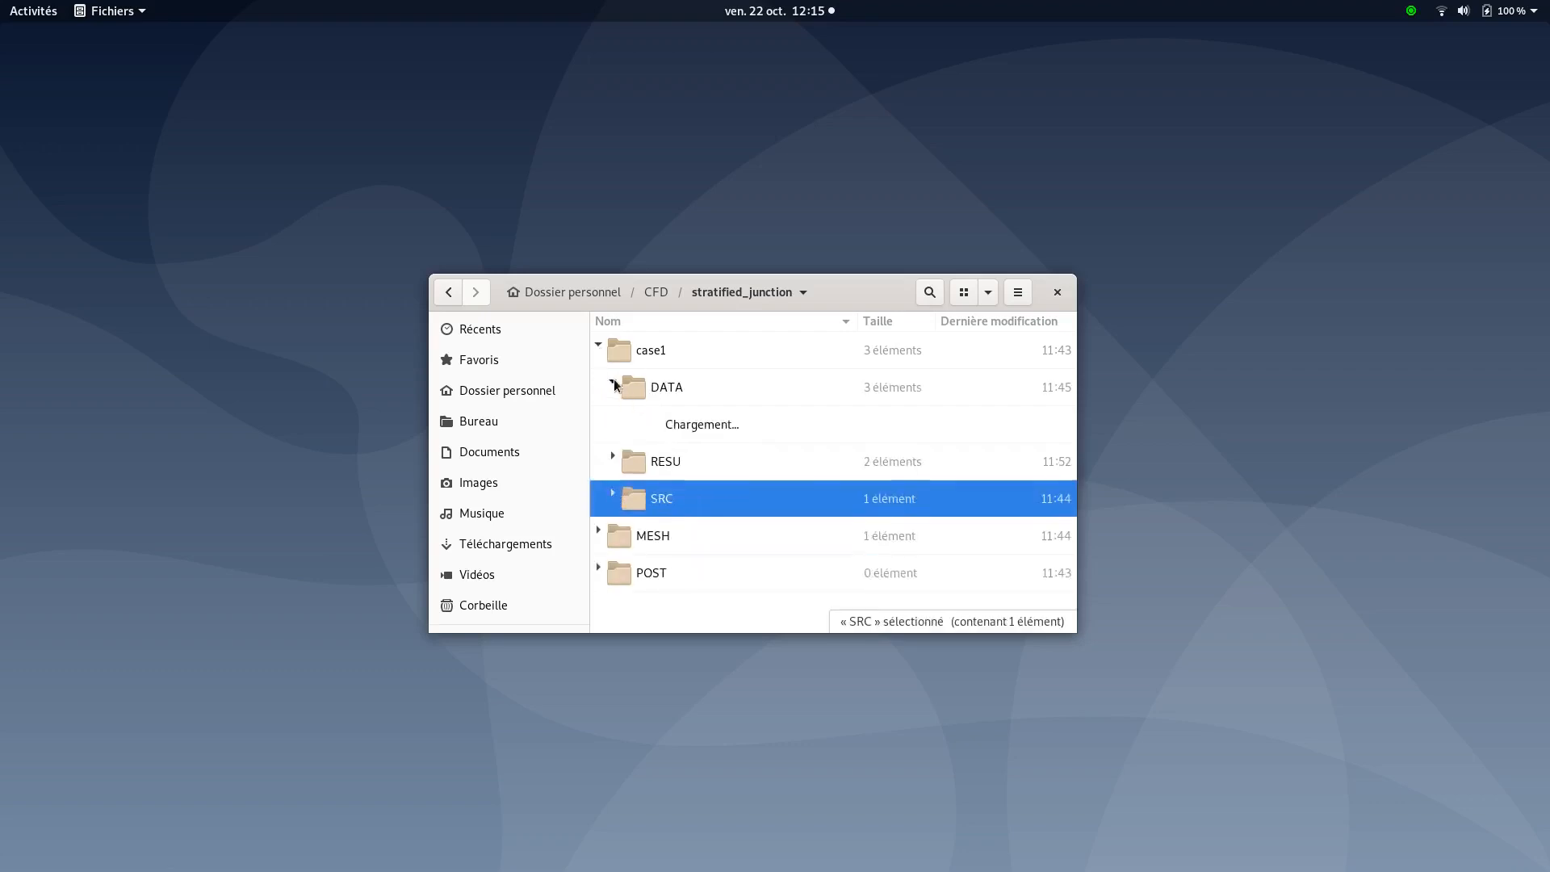
pyautogui.rightClick(642, 387)
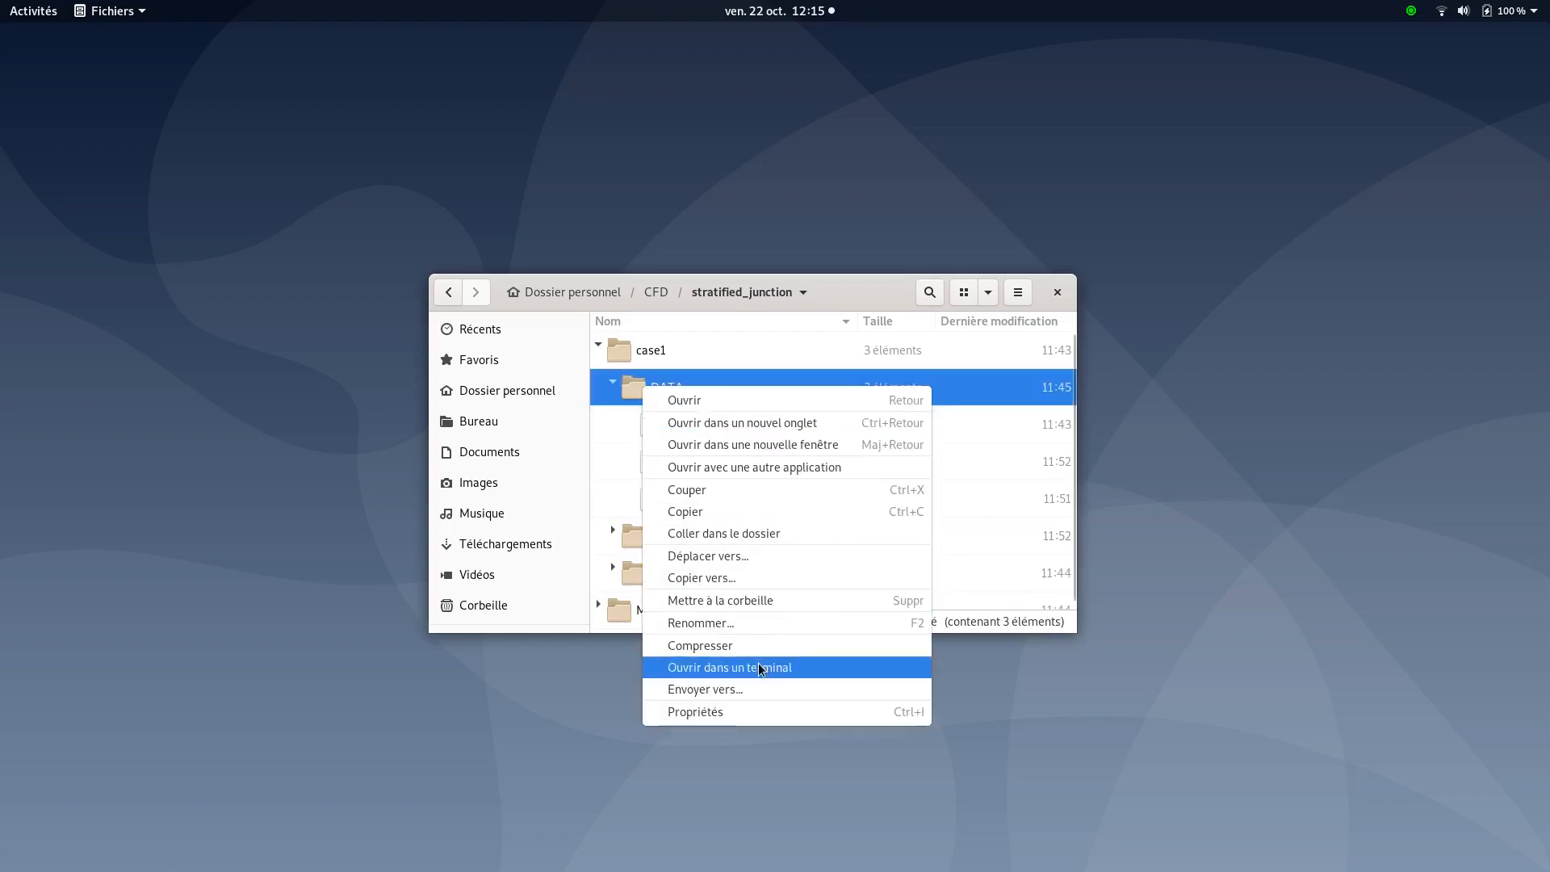
# Open a terminal in case1/DATA and run 'code_saturne gui &' to start the interface
pyautogui.click(729, 667)
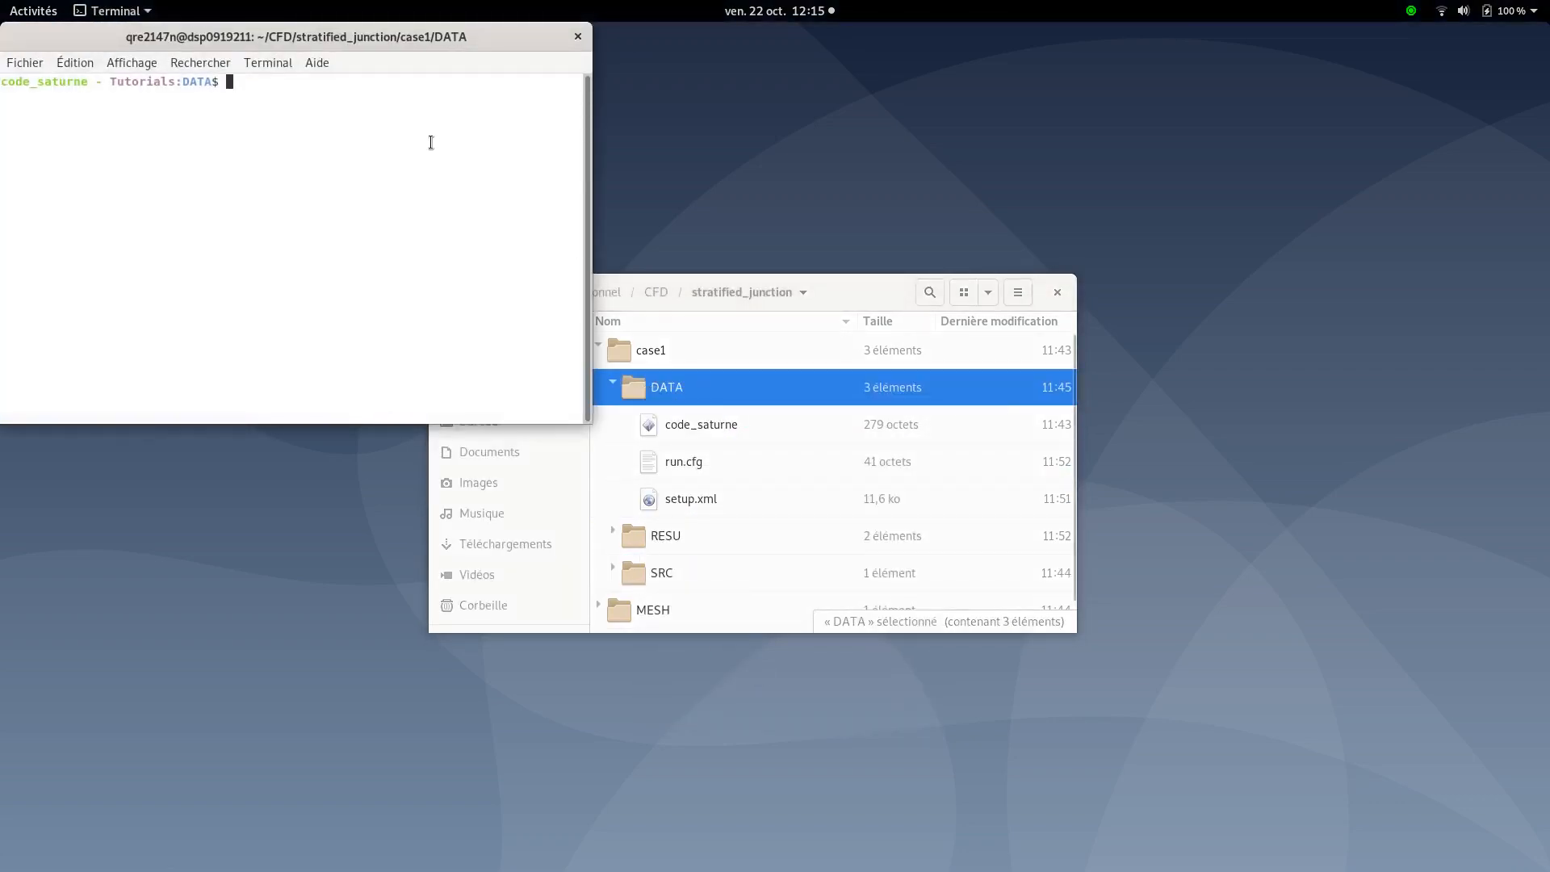
pyautogui.write('code')
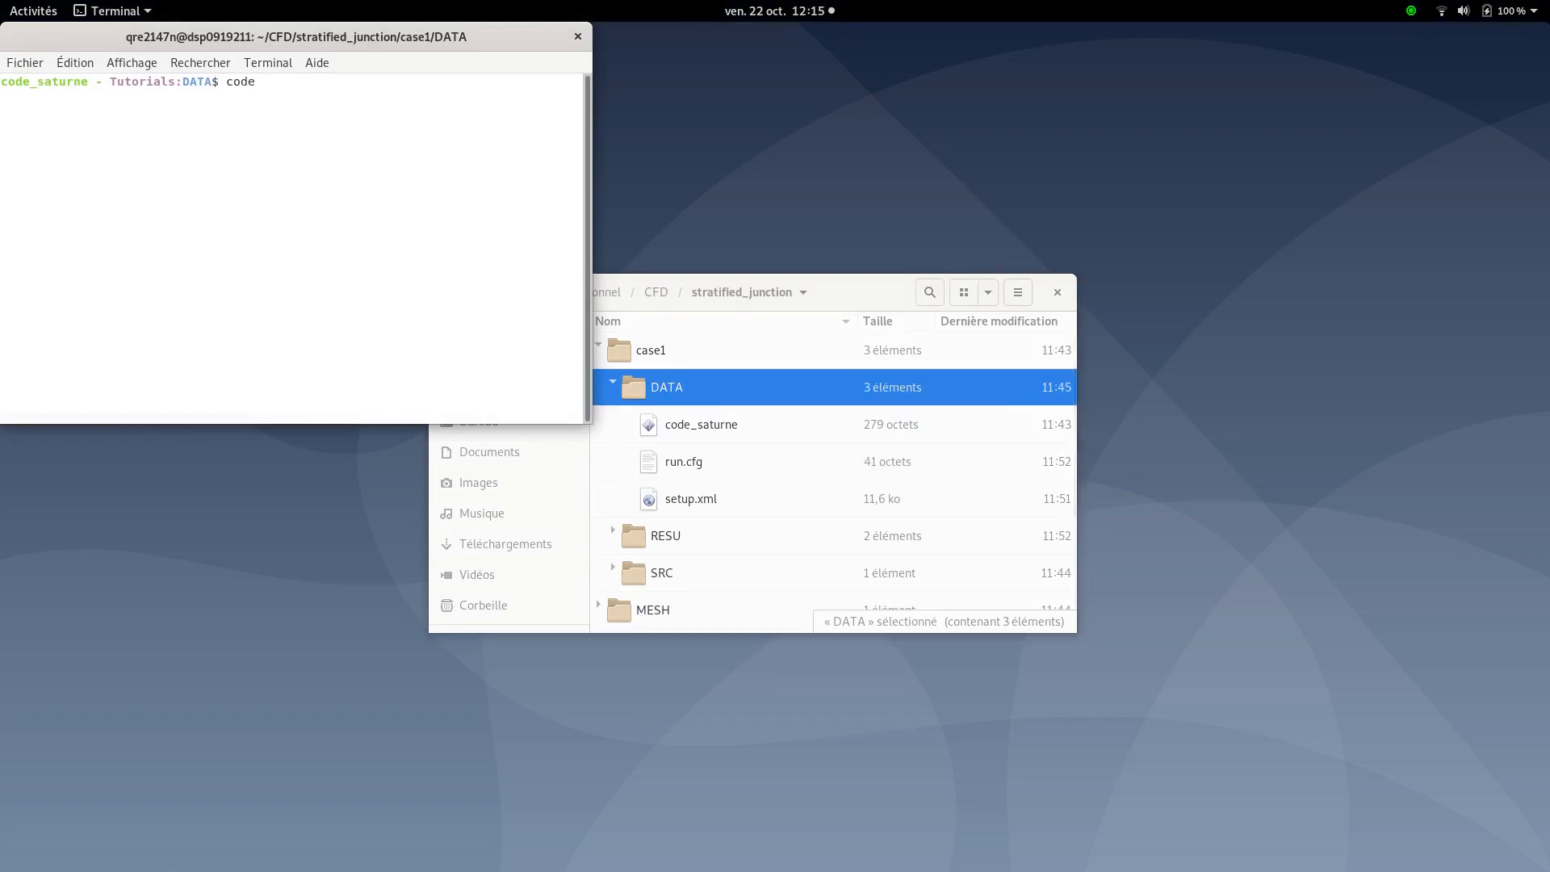
pyautogui.write('_saturne gui &')
pyautogui.press('Return')
pyautogui.moveTo(496, 32); pyautogui.dragTo(969, 363)
# Show case1's calculation environment: study stratified_junction with DATA, SRC and RESU directories
pyautogui.click(1128, 243)
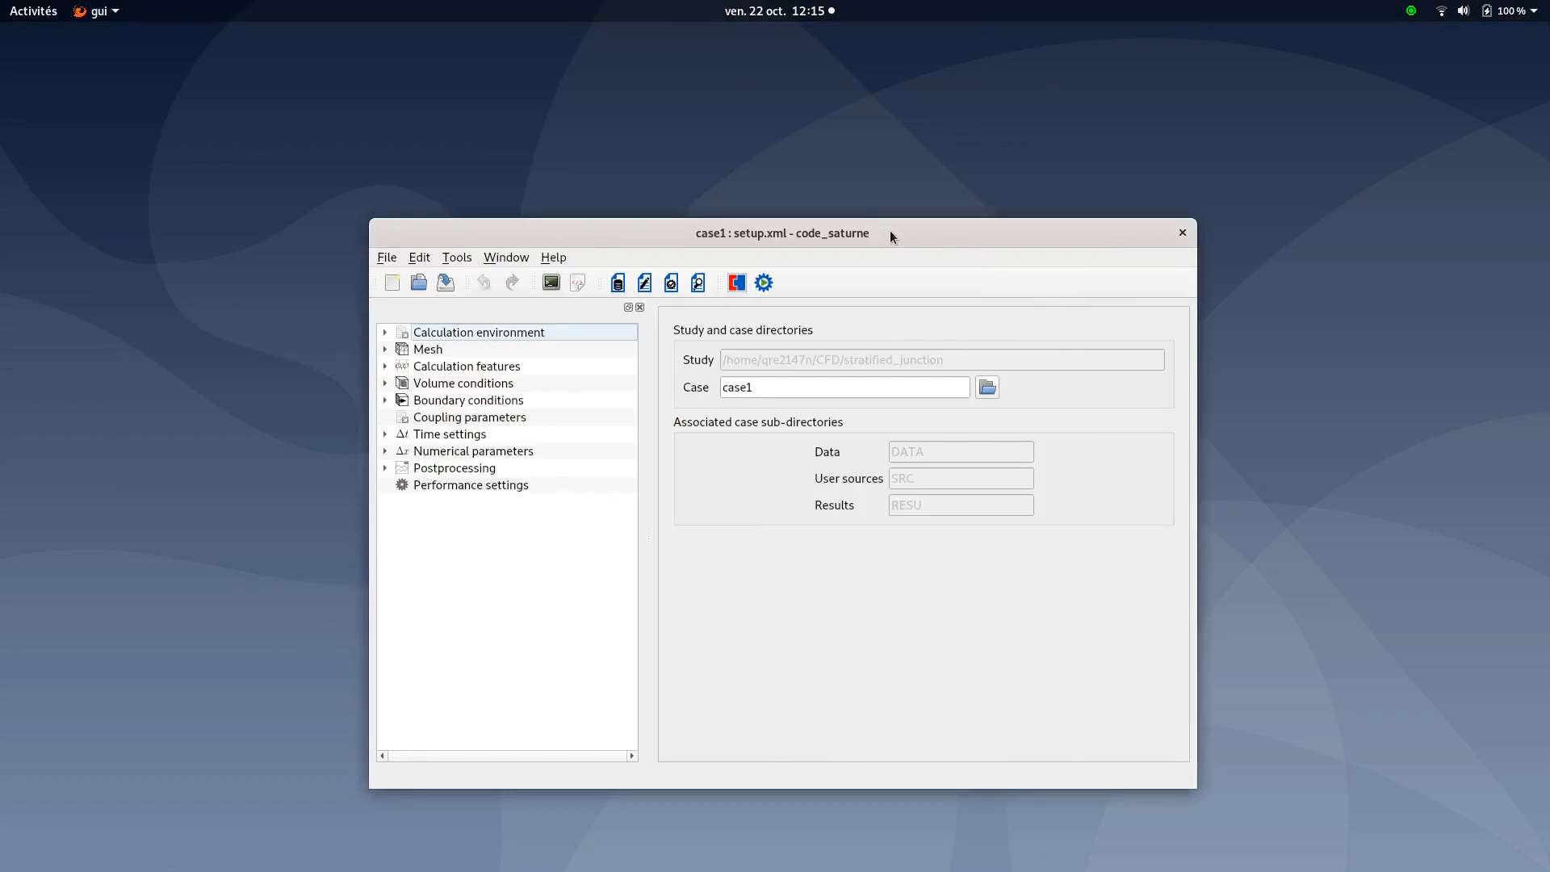
pyautogui.click(582, 331)
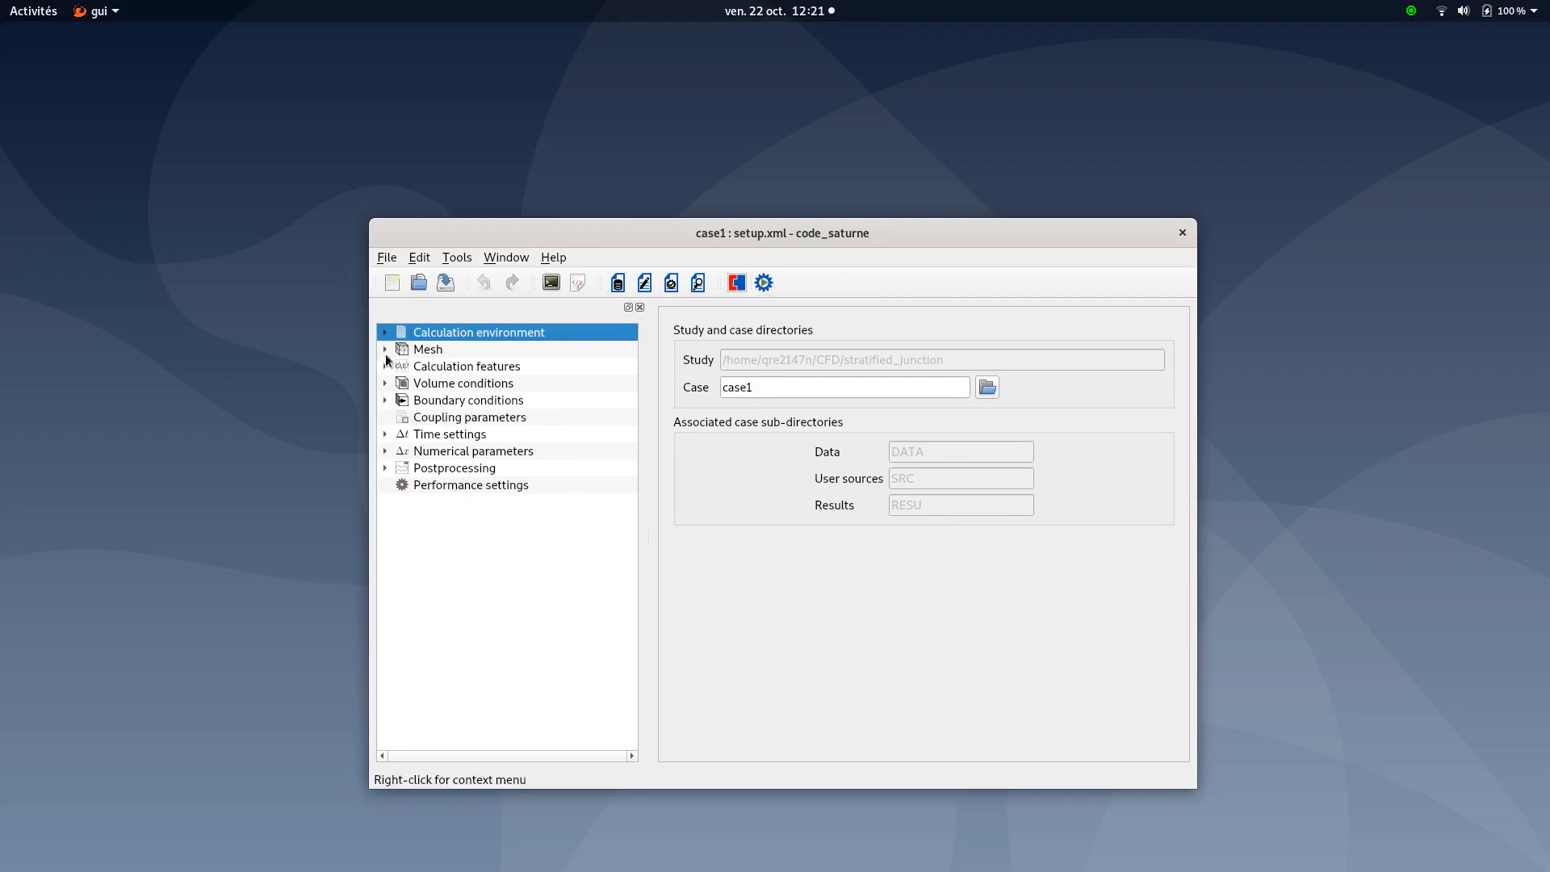
# Add sn_total.des from ../MESH to the mesh list, then view the all_cells volume zone
pyautogui.click(430, 350)
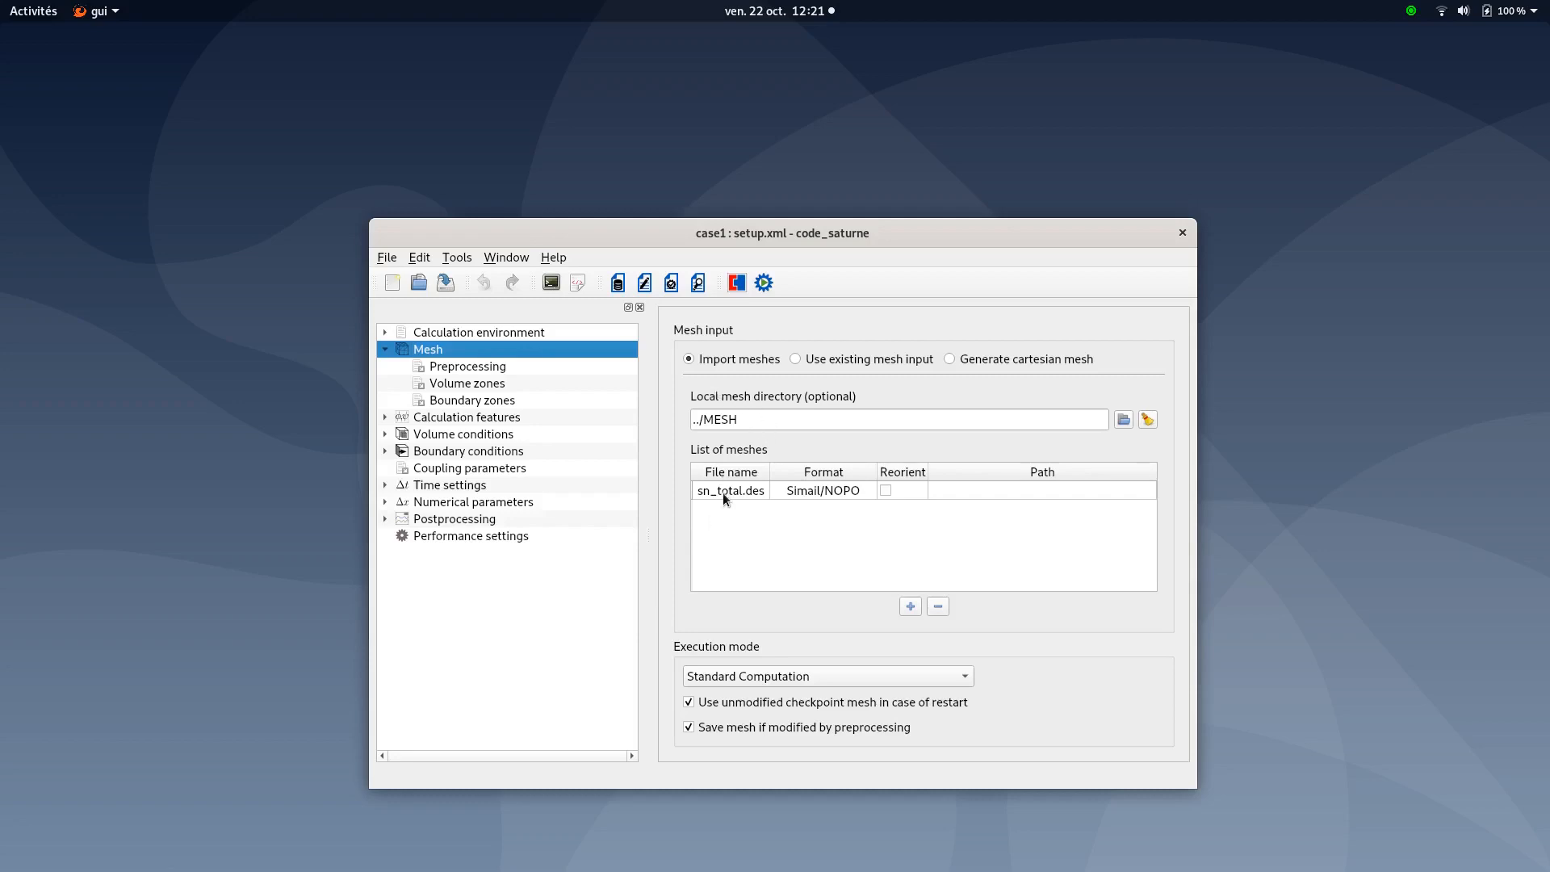
pyautogui.click(911, 607)
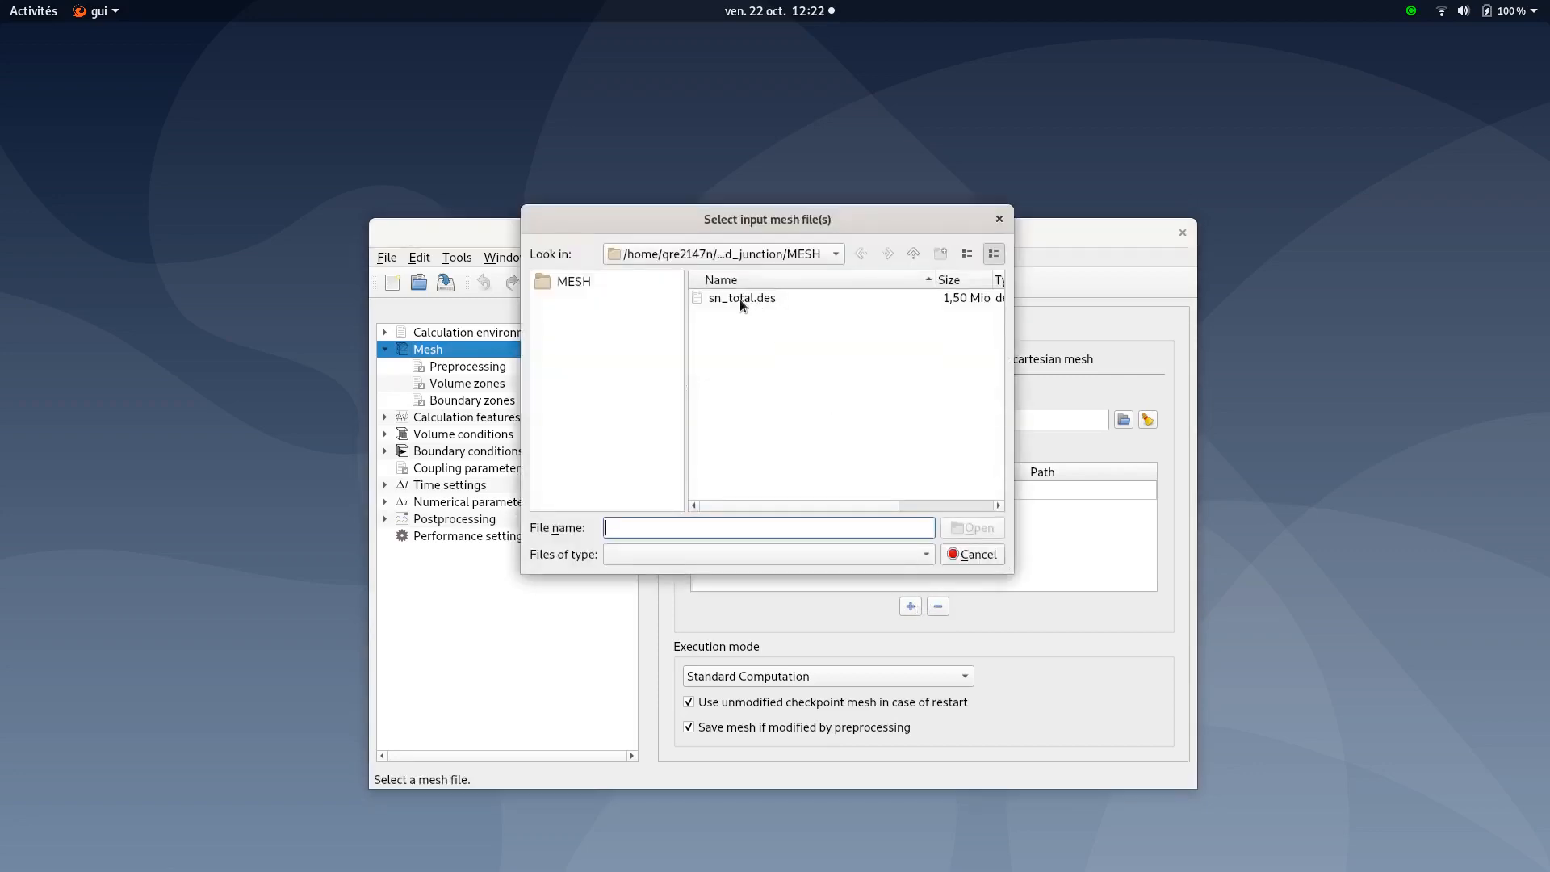
pyautogui.click(740, 299)
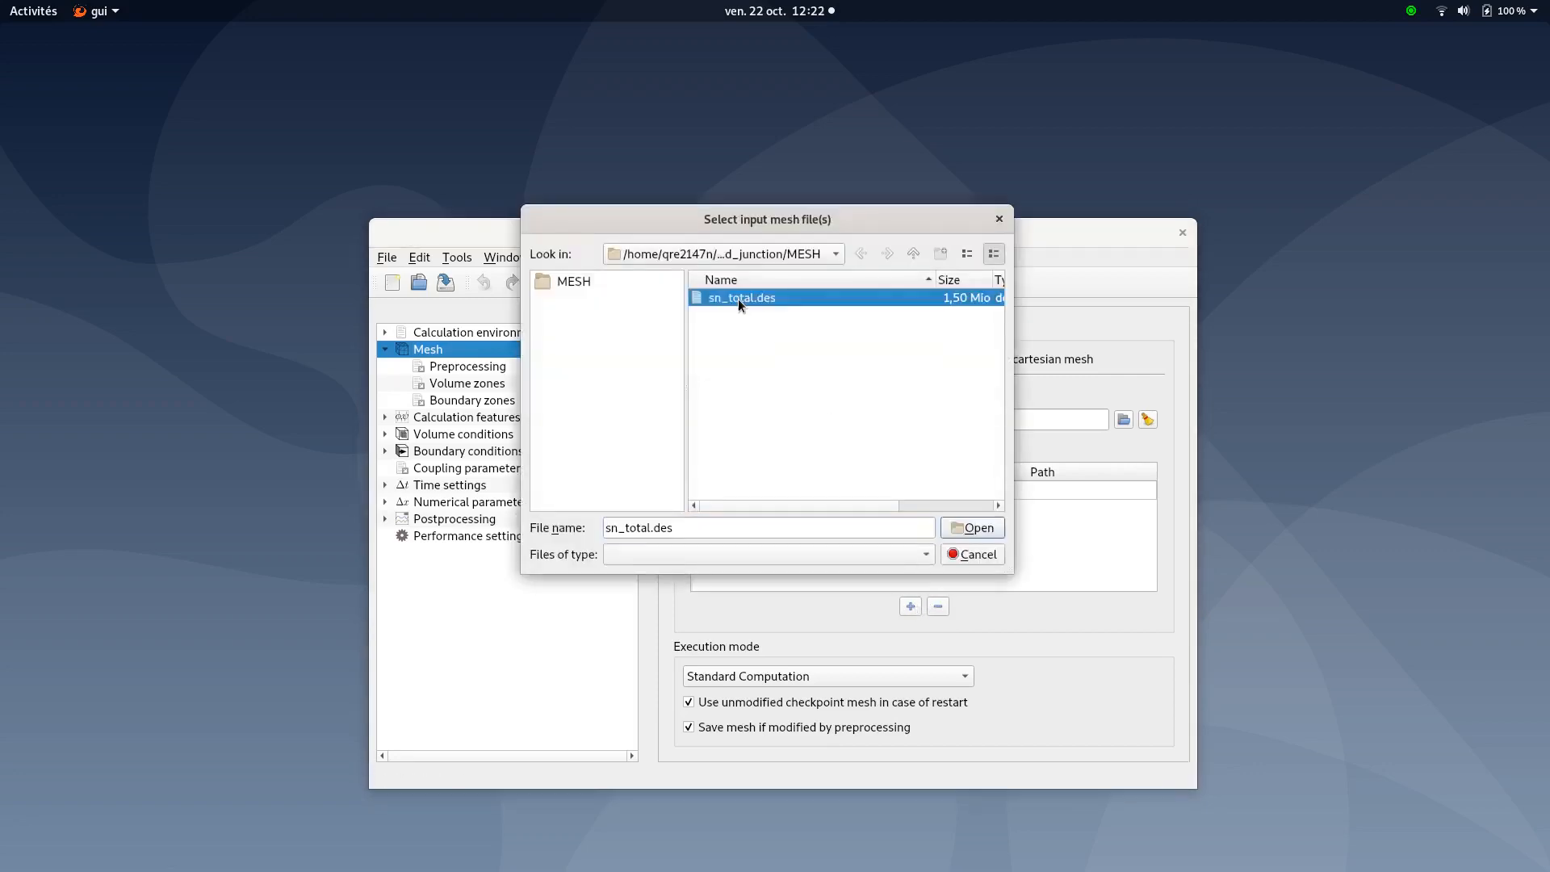
pyautogui.click(970, 528)
pyautogui.click(943, 543)
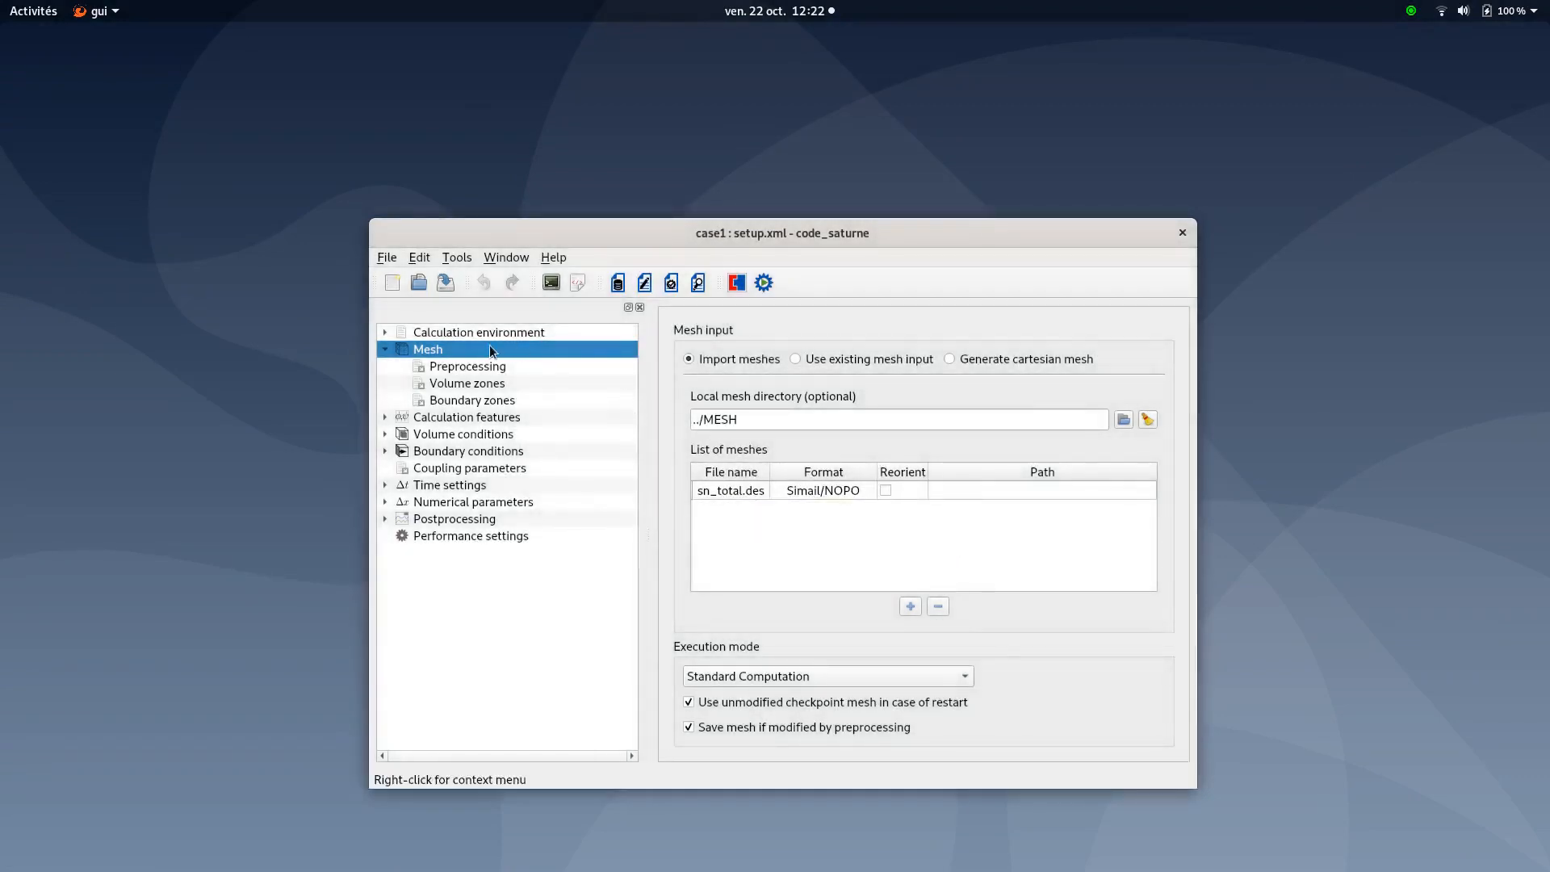
pyautogui.click(455, 369)
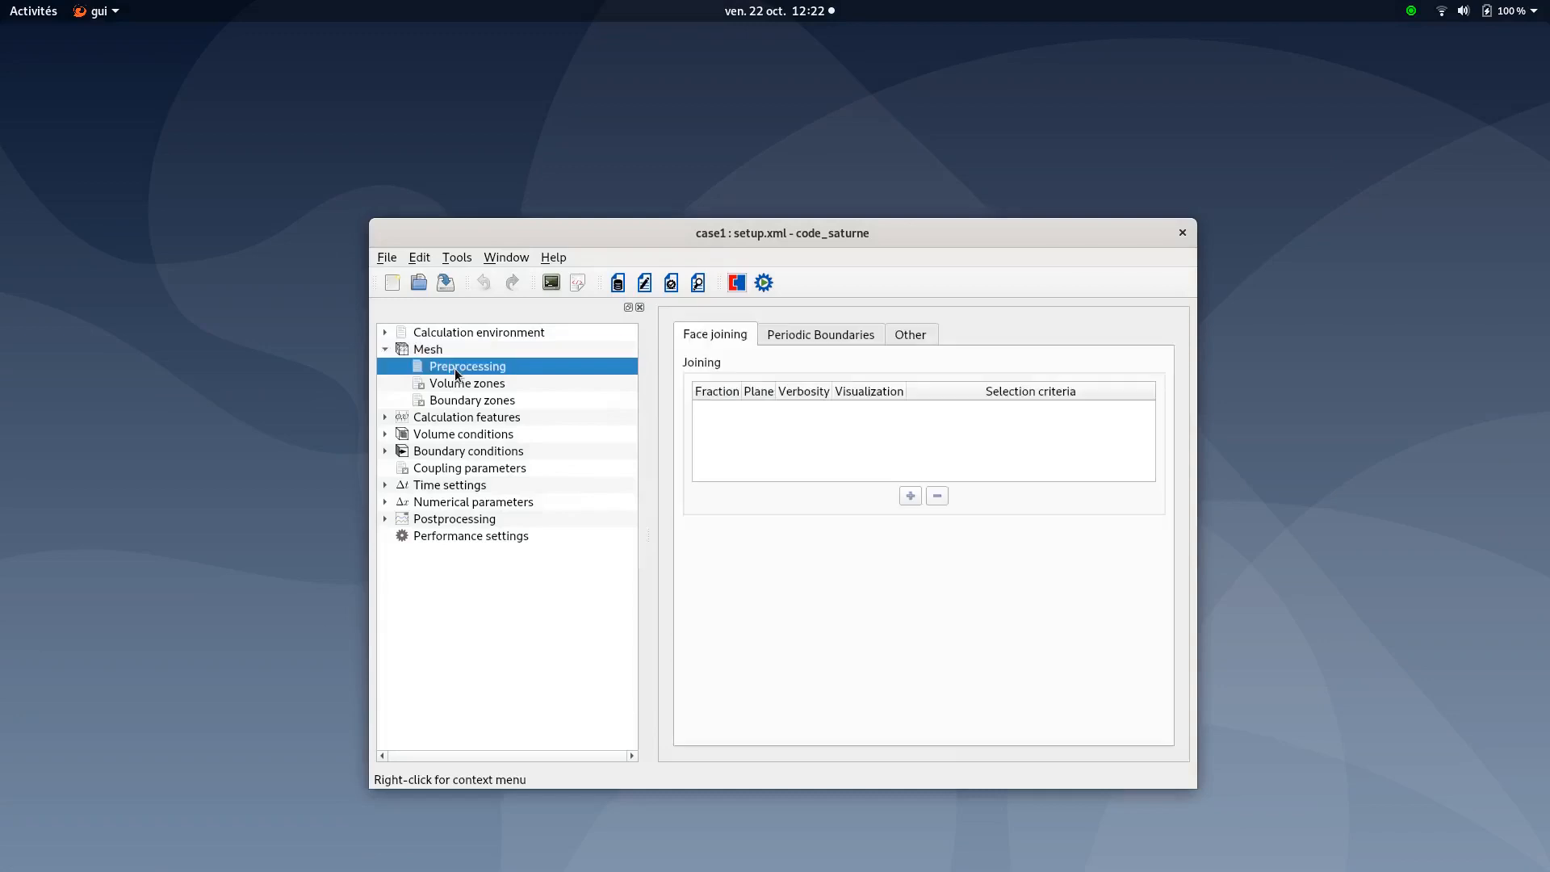
pyautogui.click(452, 384)
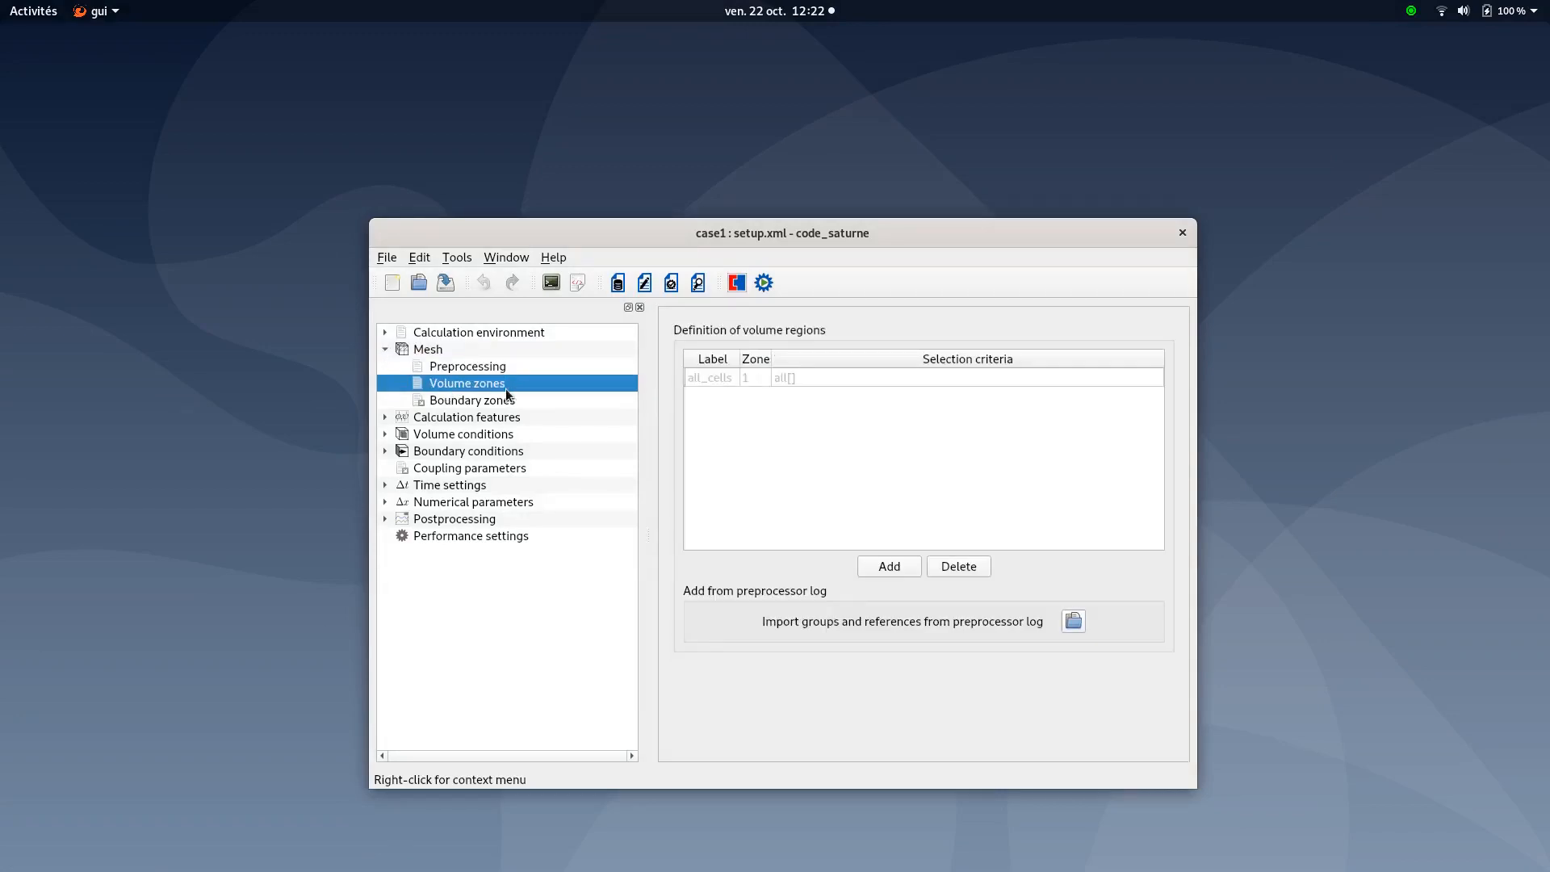
# Check the Wall, Cold_inlet, Hot_inlet and Outlet boundary zones, then go to Calculation features
pyautogui.click(472, 401)
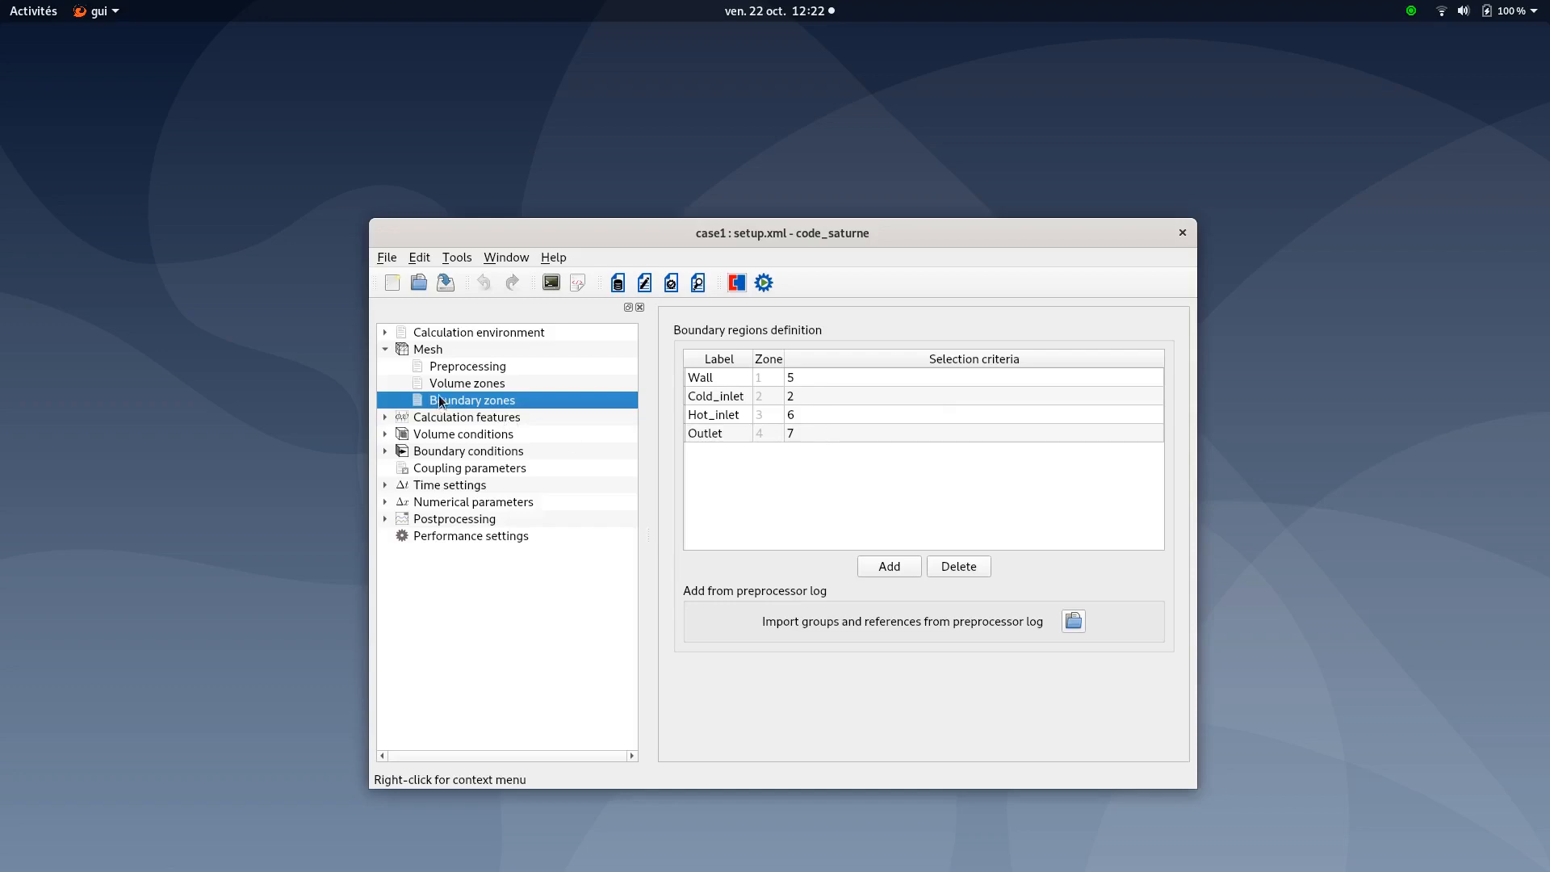
pyautogui.click(385, 349)
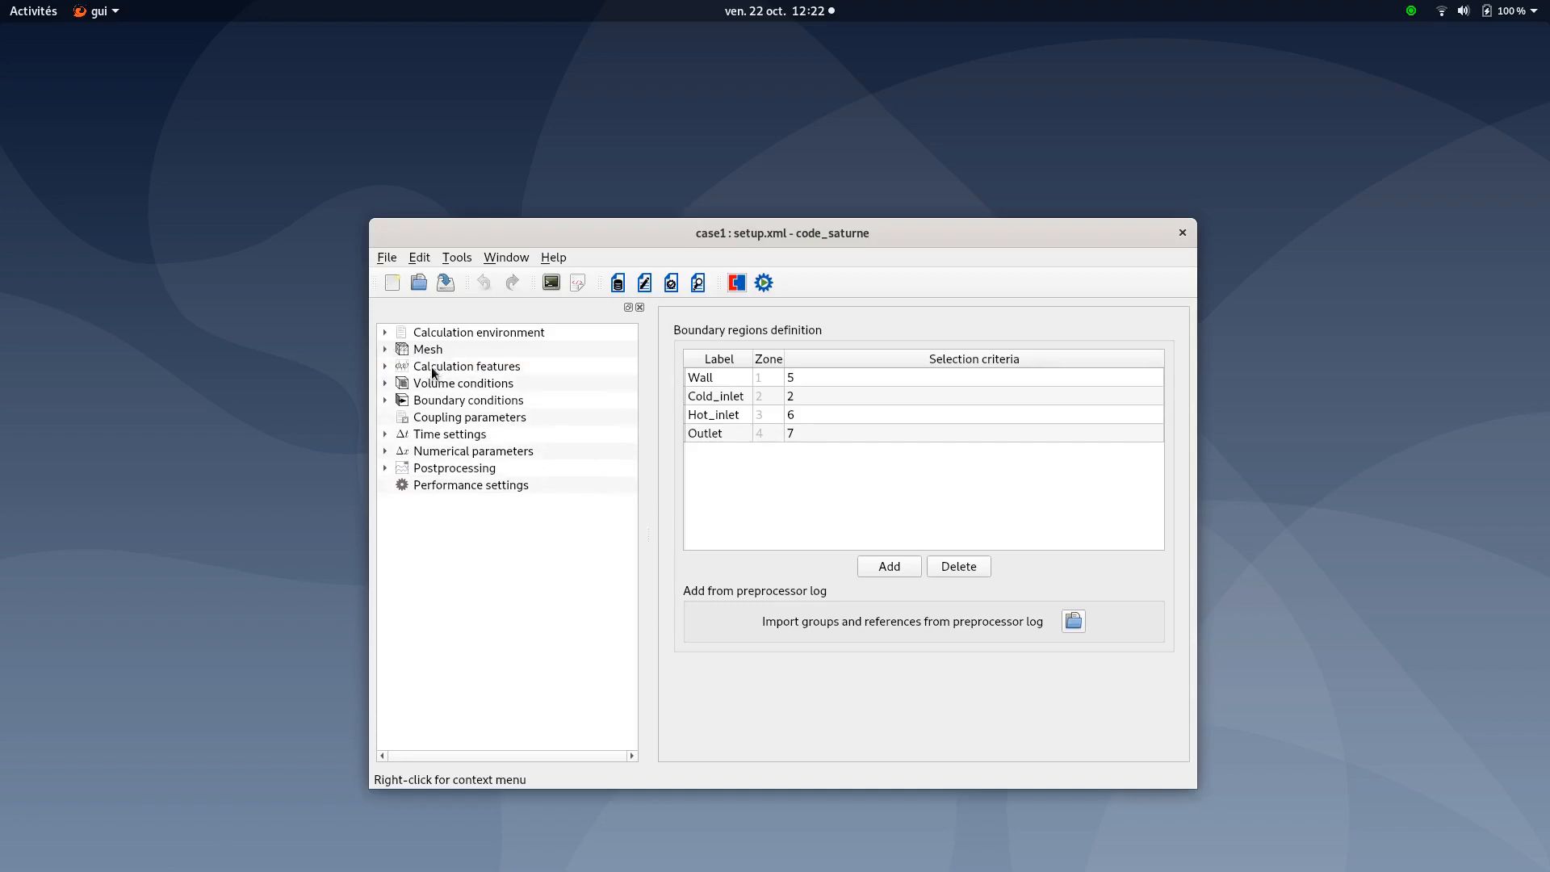
pyautogui.click(432, 368)
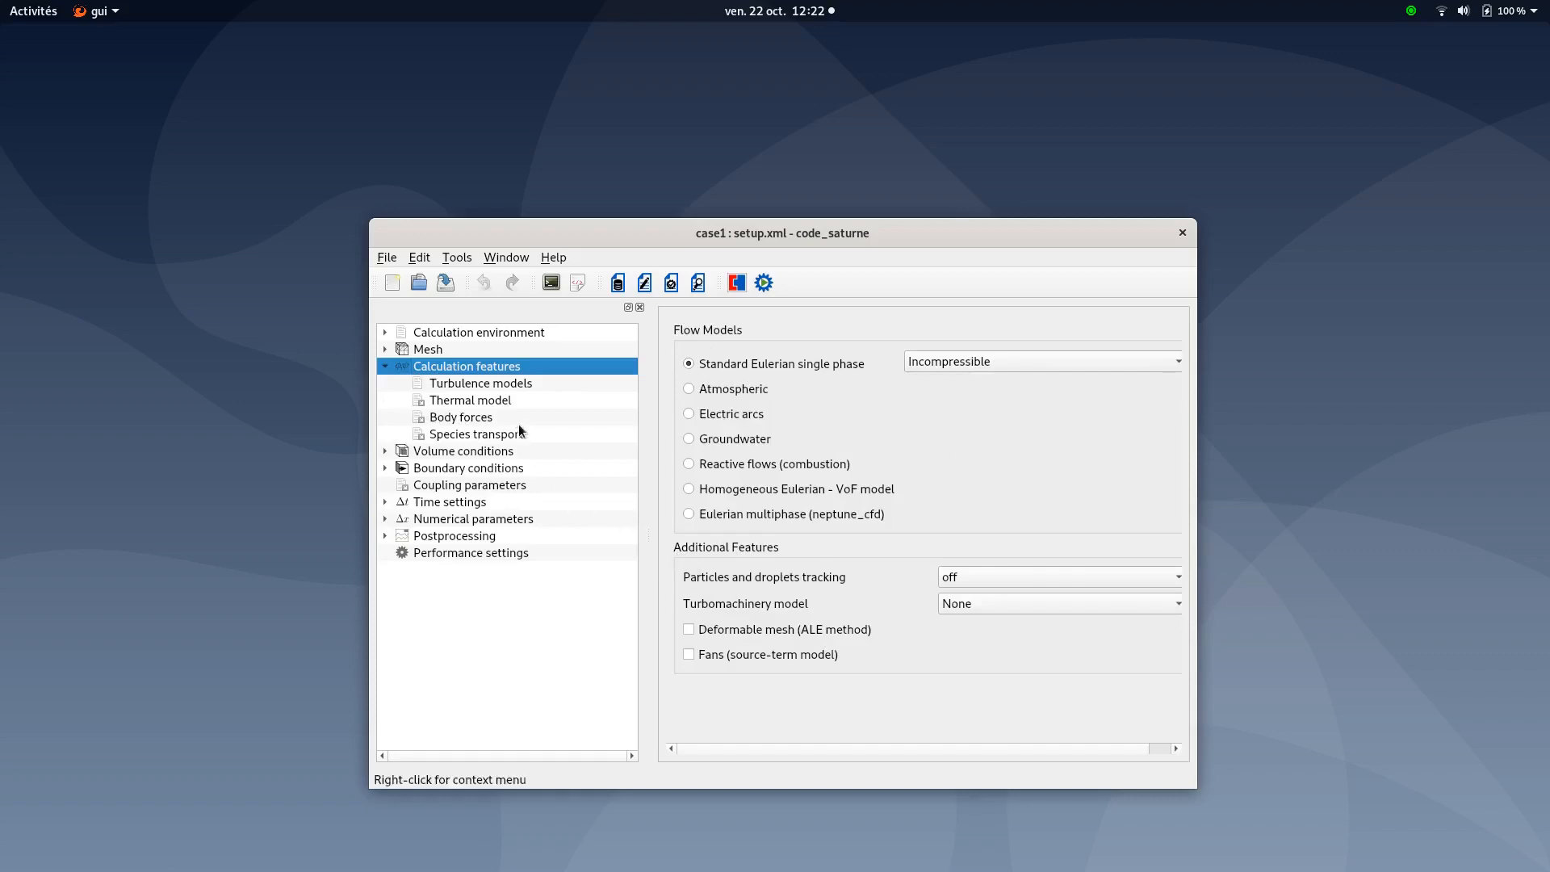
# Review turbulence, keep Temperature (Celsius) as thermal scalar, and check gravity gz = -9.81 m/s²
pyautogui.click(496, 385)
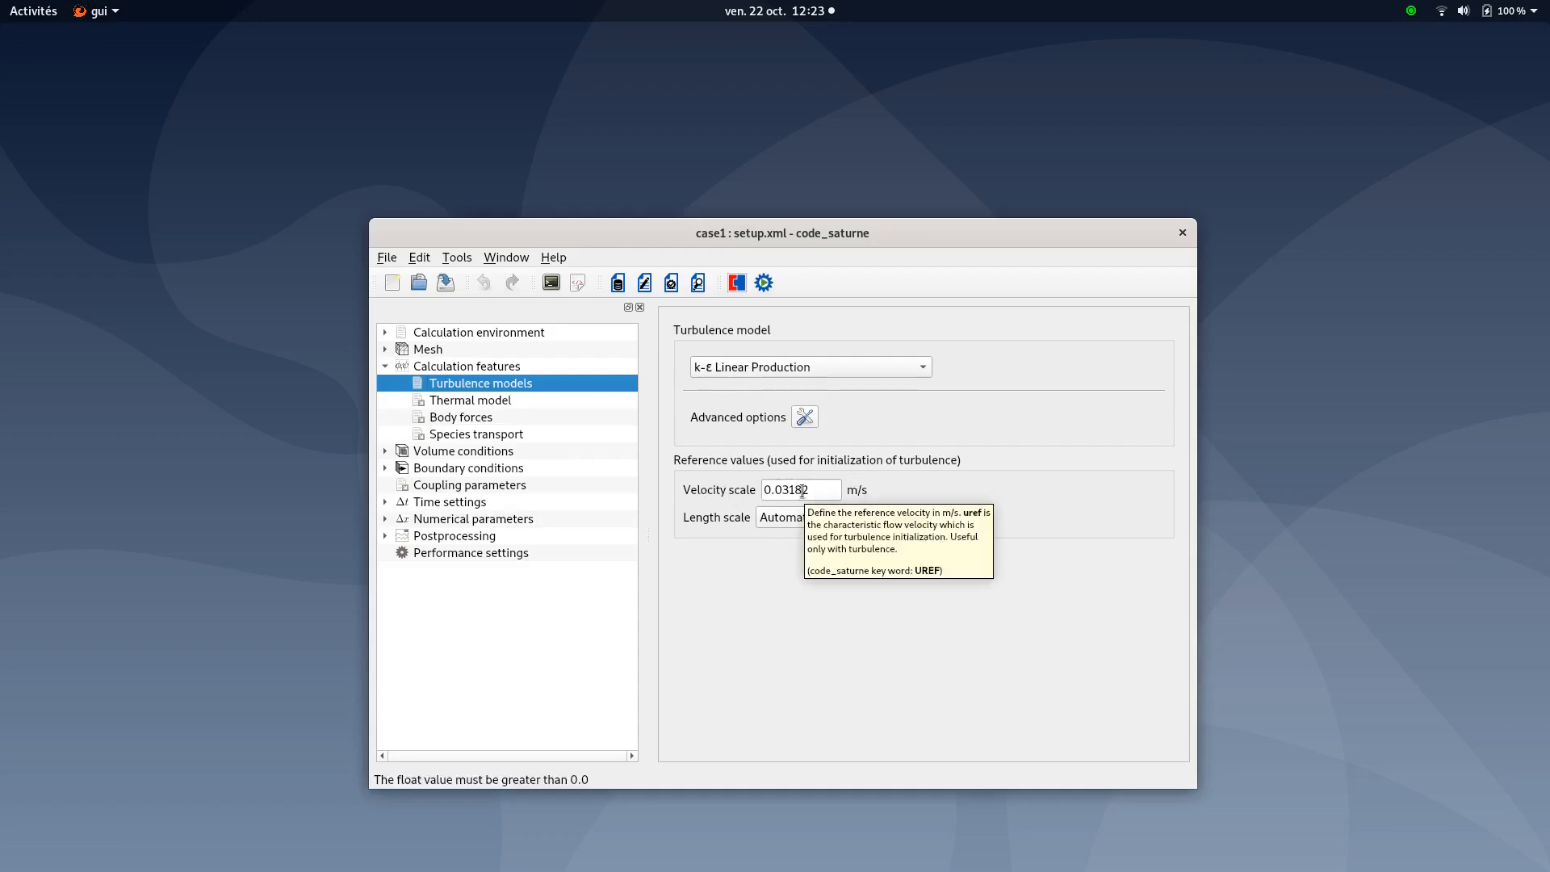
pyautogui.click(477, 400)
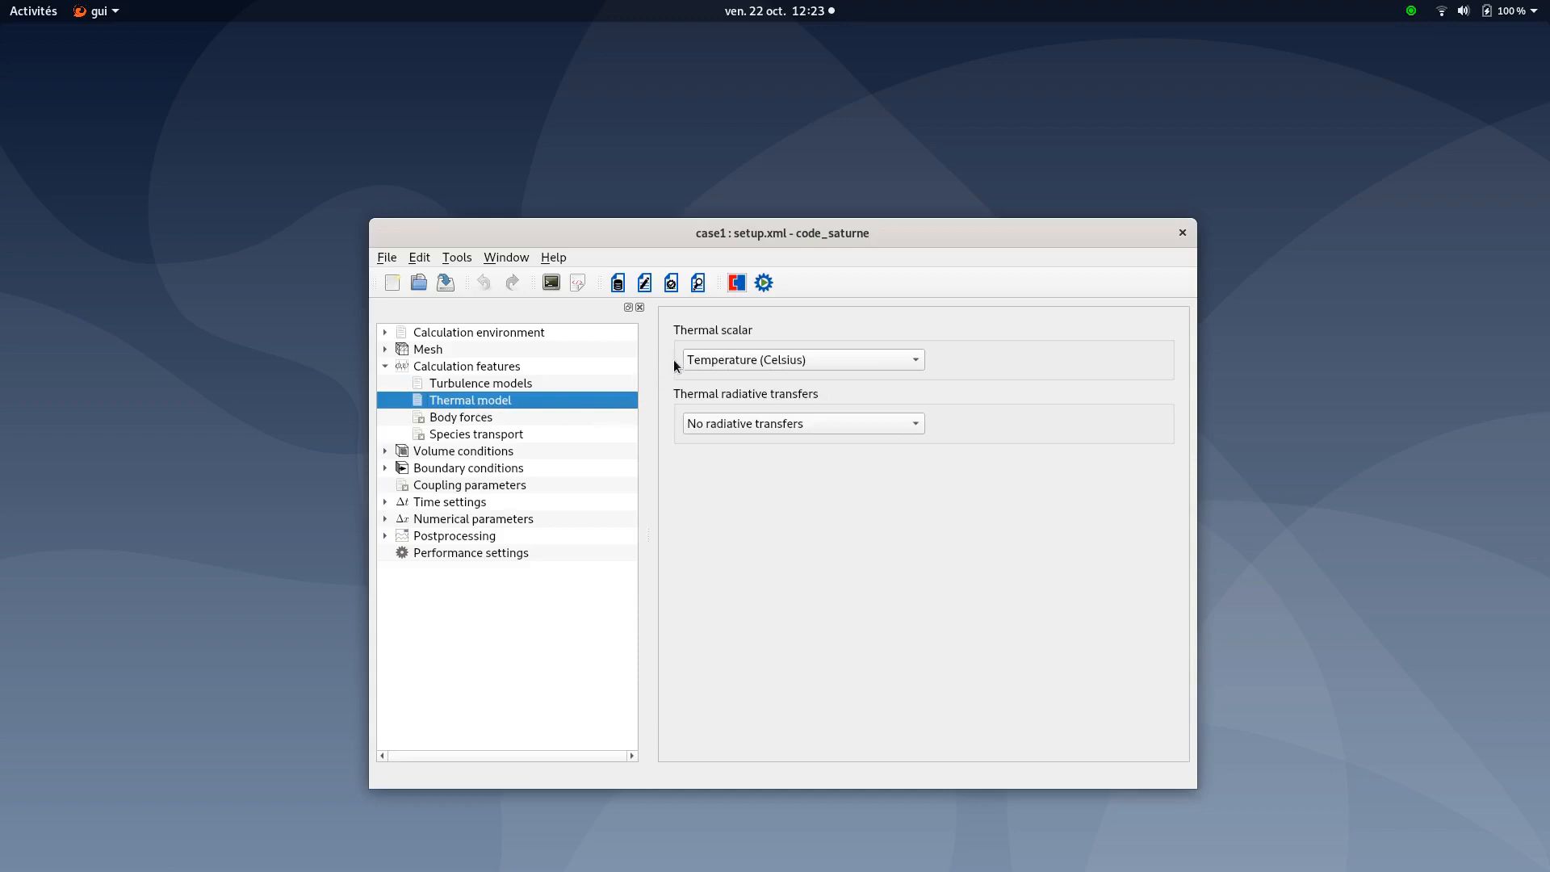
pyautogui.click(788, 362)
pyautogui.click(788, 360)
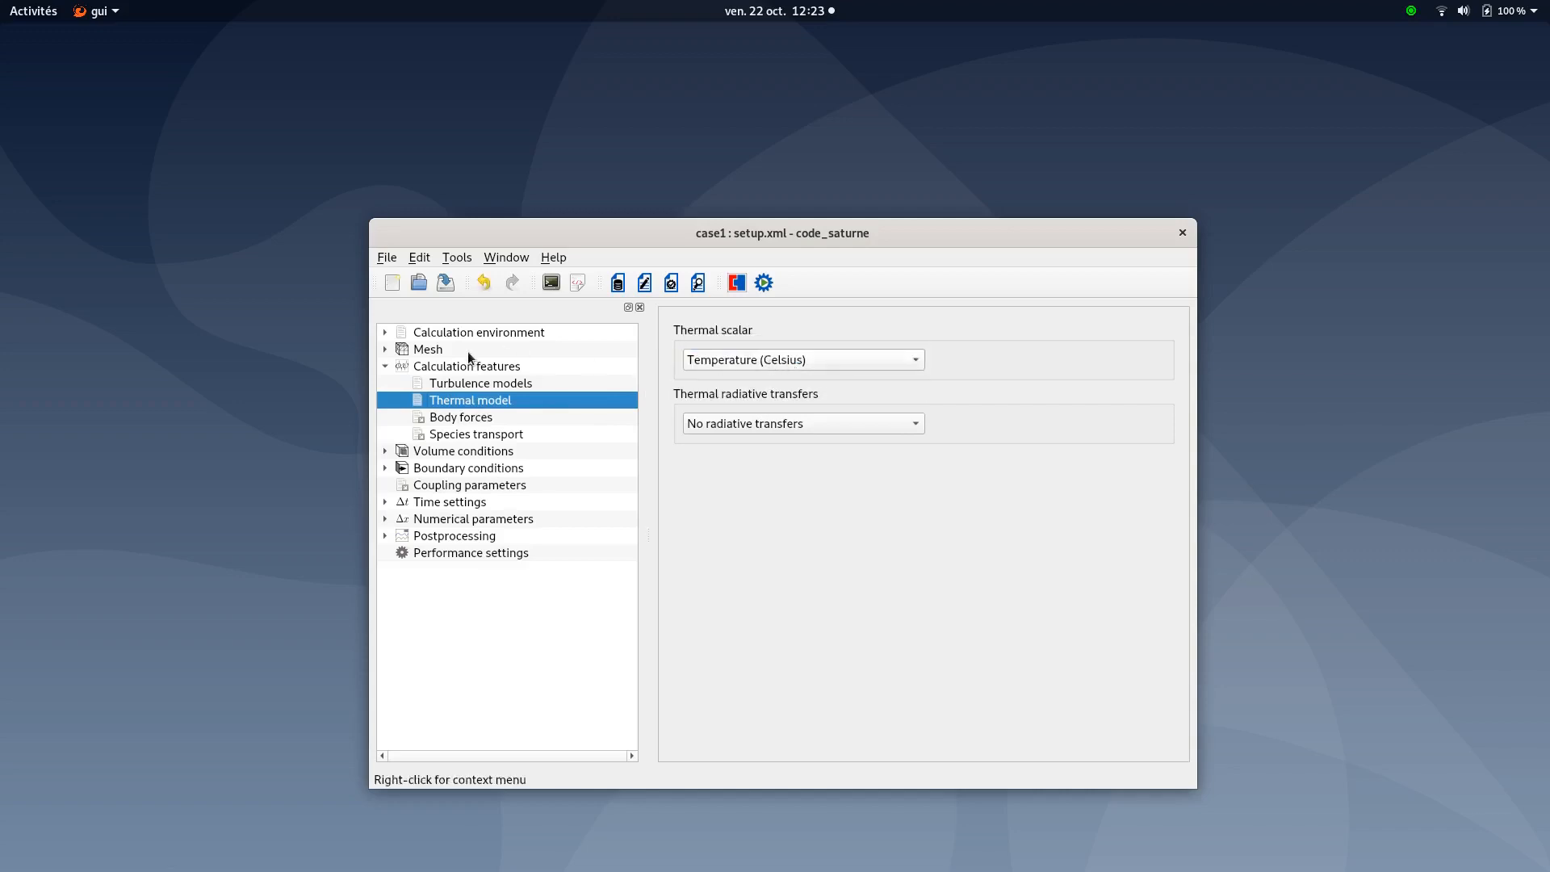
pyautogui.click(441, 420)
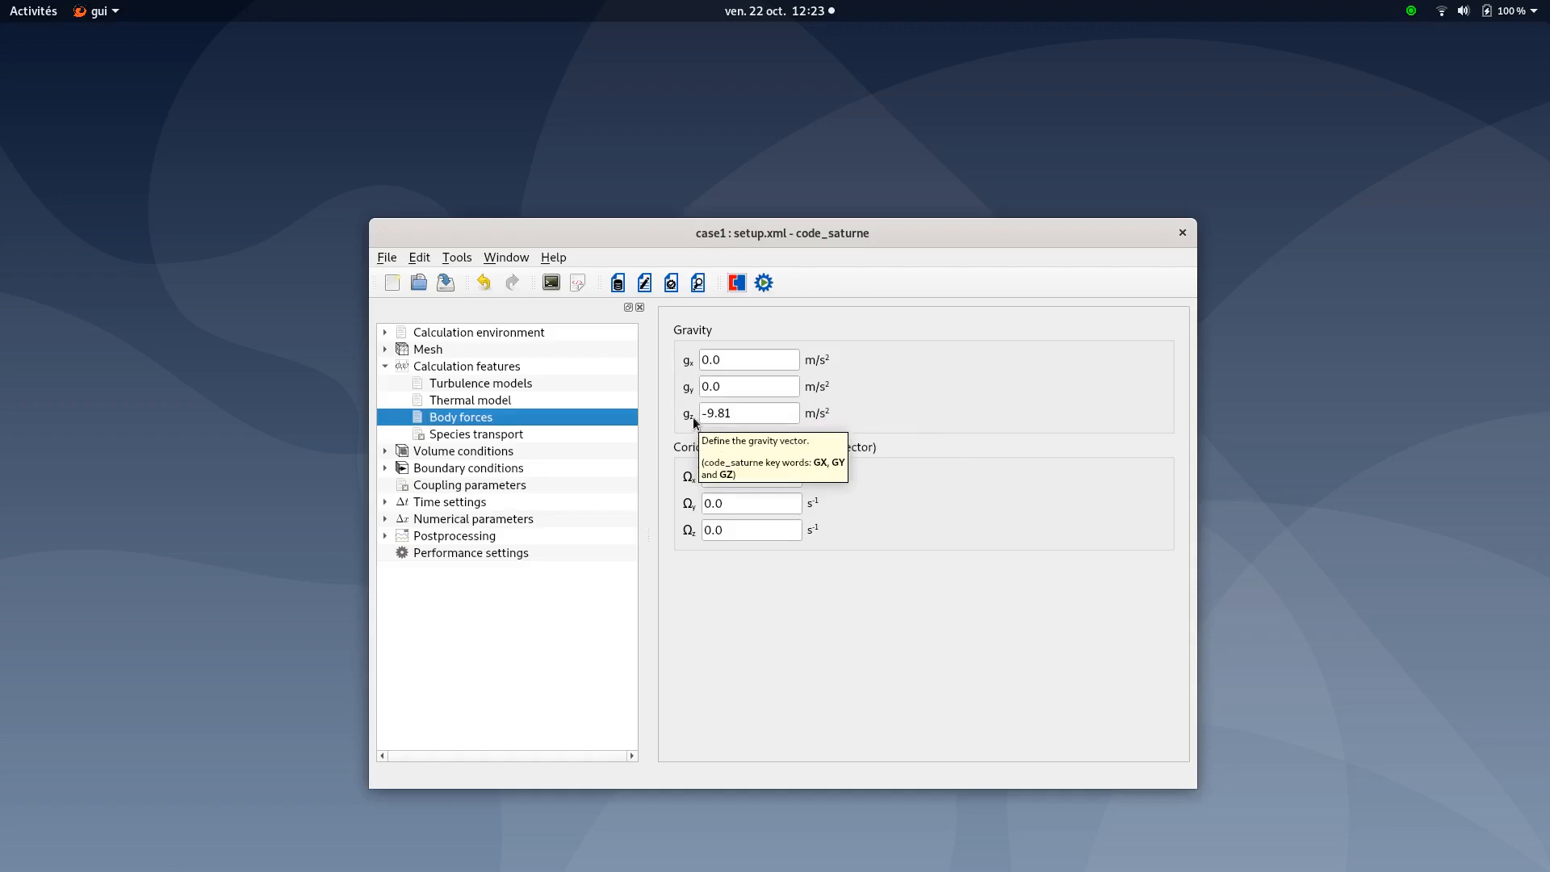
# Review the transported temperature species, then view the all_cells volume condition types
pyautogui.click(468, 436)
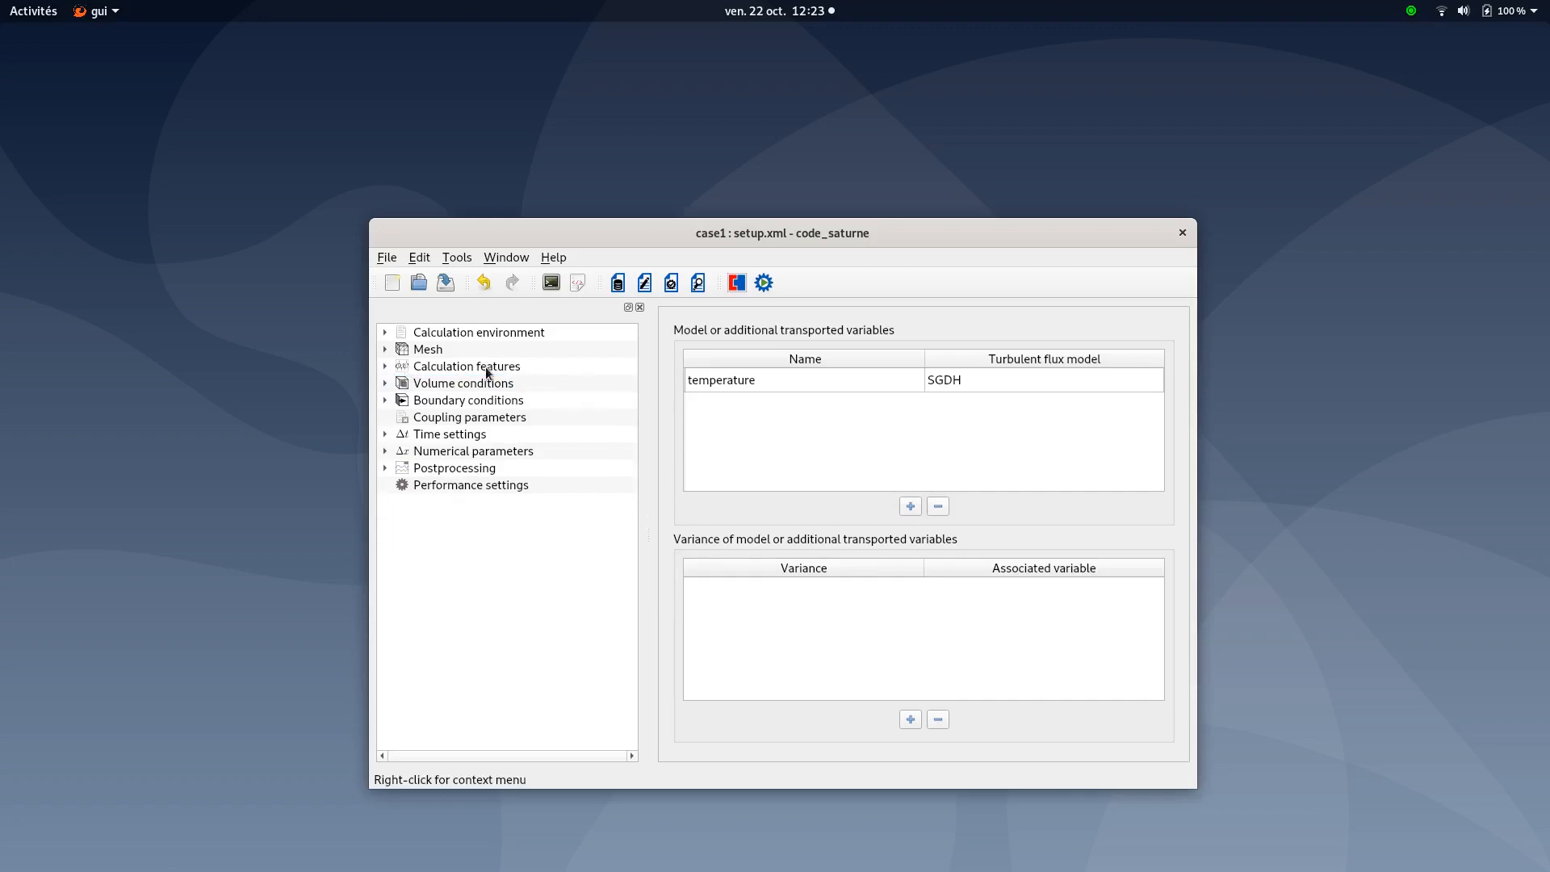
pyautogui.click(455, 384)
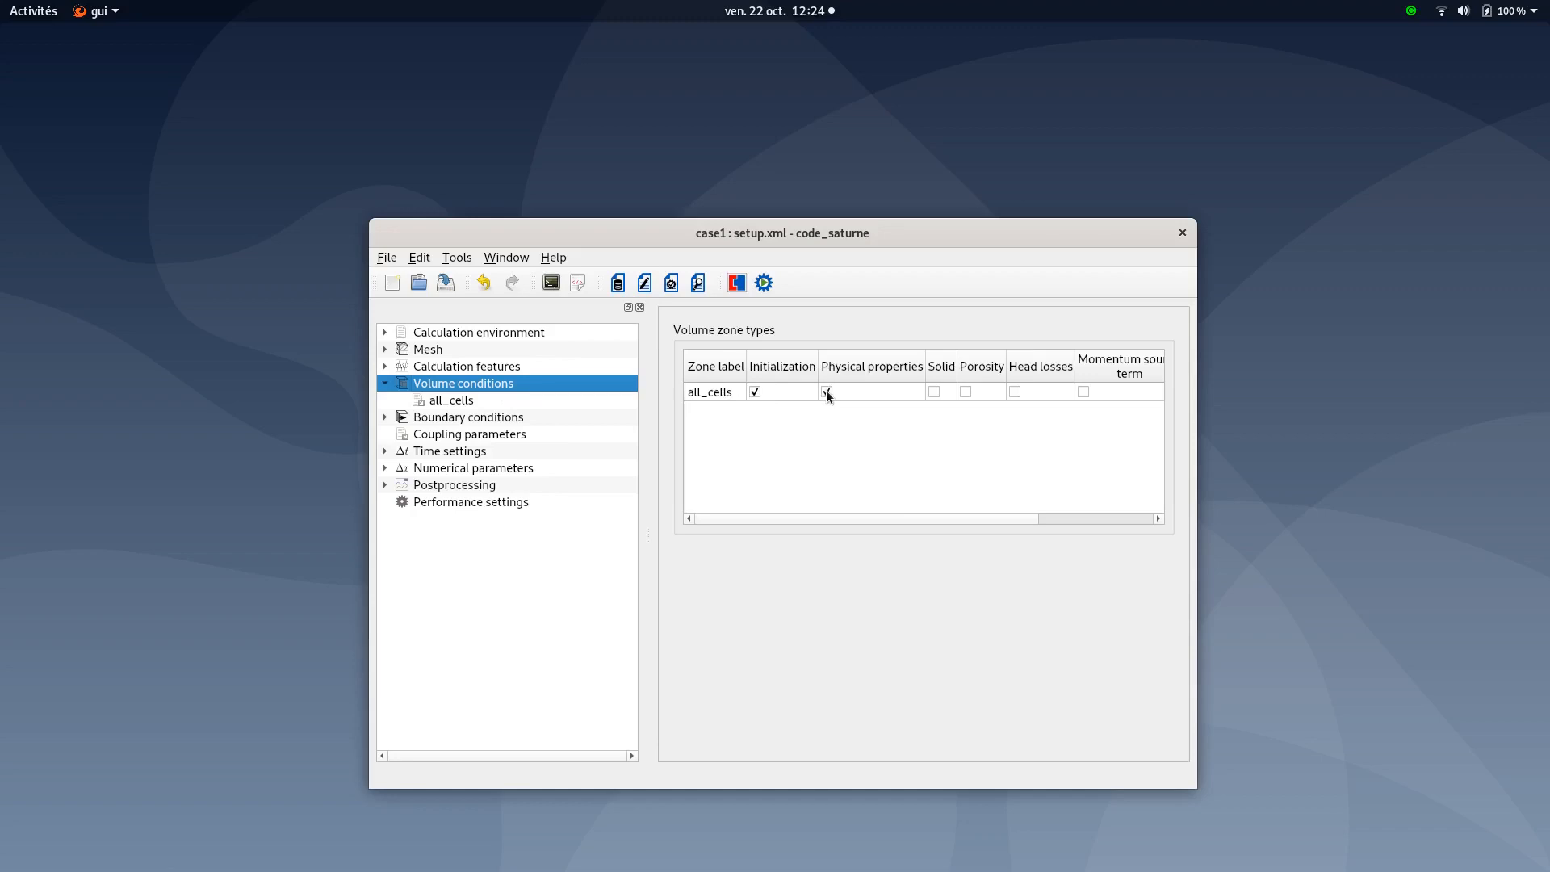
# Open all_cells settings in an enlarged window and show its Initialization tab
pyautogui.click(457, 404)
pyautogui.moveTo(964, 236); pyautogui.dragTo(906, 70)
pyautogui.moveTo(1142, 609); pyautogui.dragTo(1152, 845)
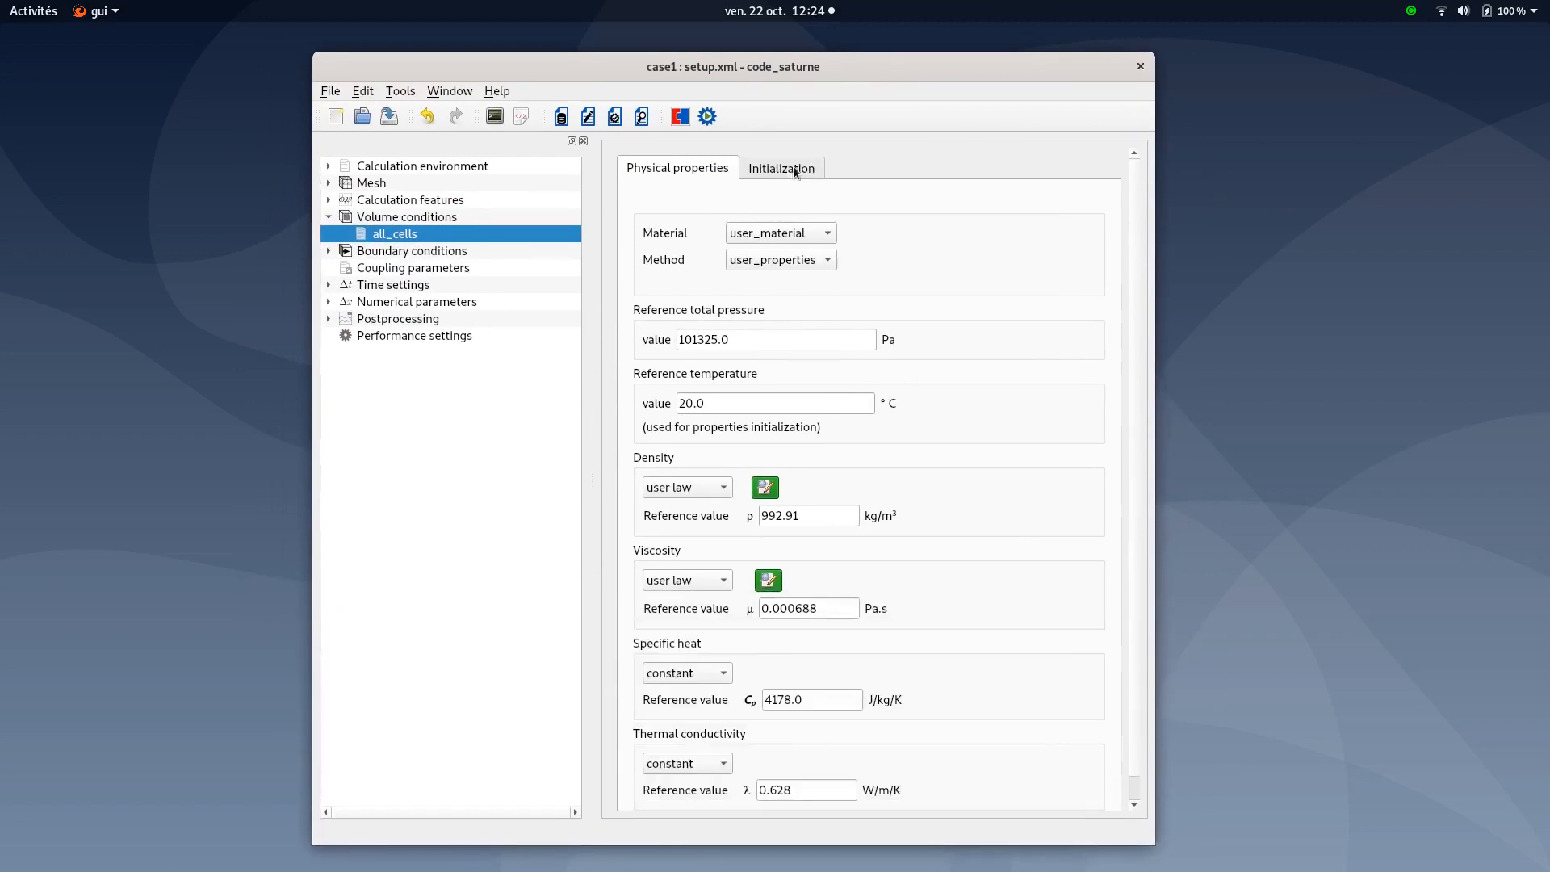
pyautogui.click(790, 169)
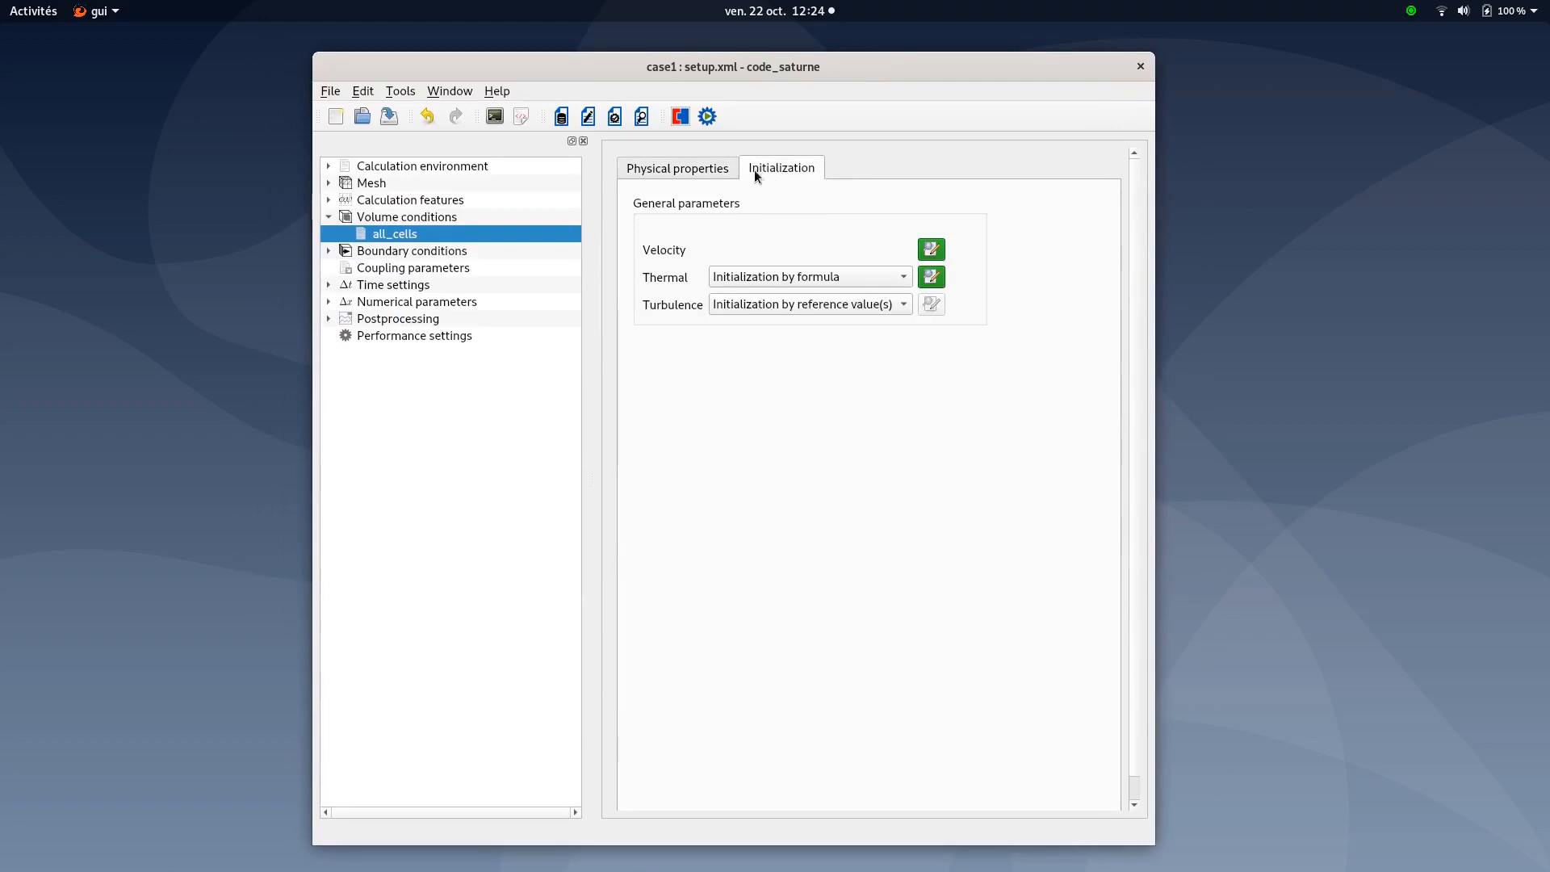
# Confirm zero initial velocity and temperature = 38.5 formulas, then return to Physical properties
pyautogui.click(931, 249)
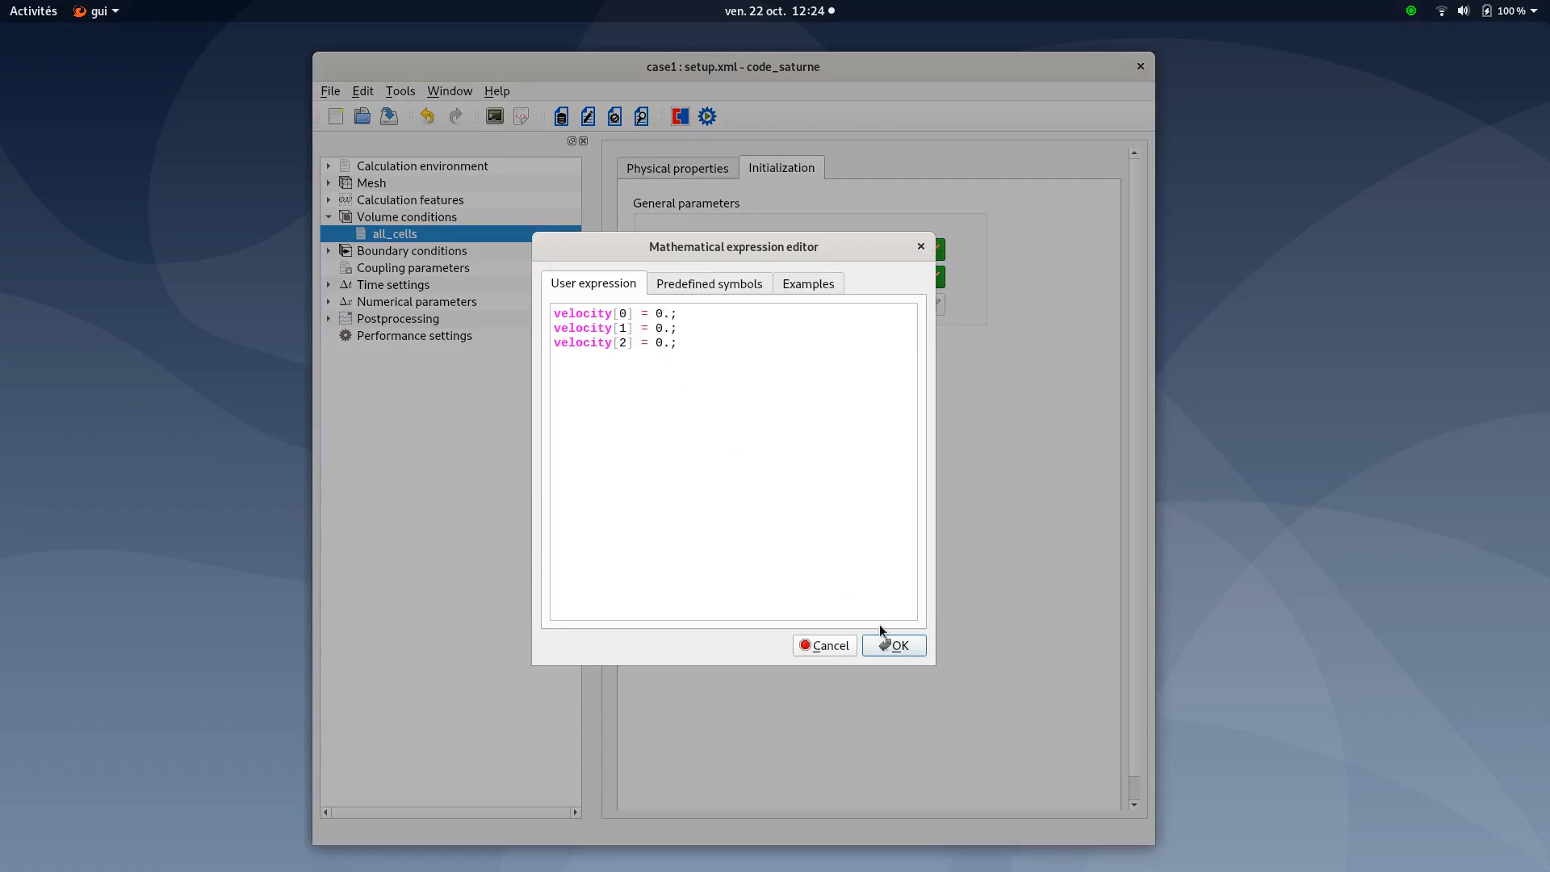
pyautogui.click(889, 642)
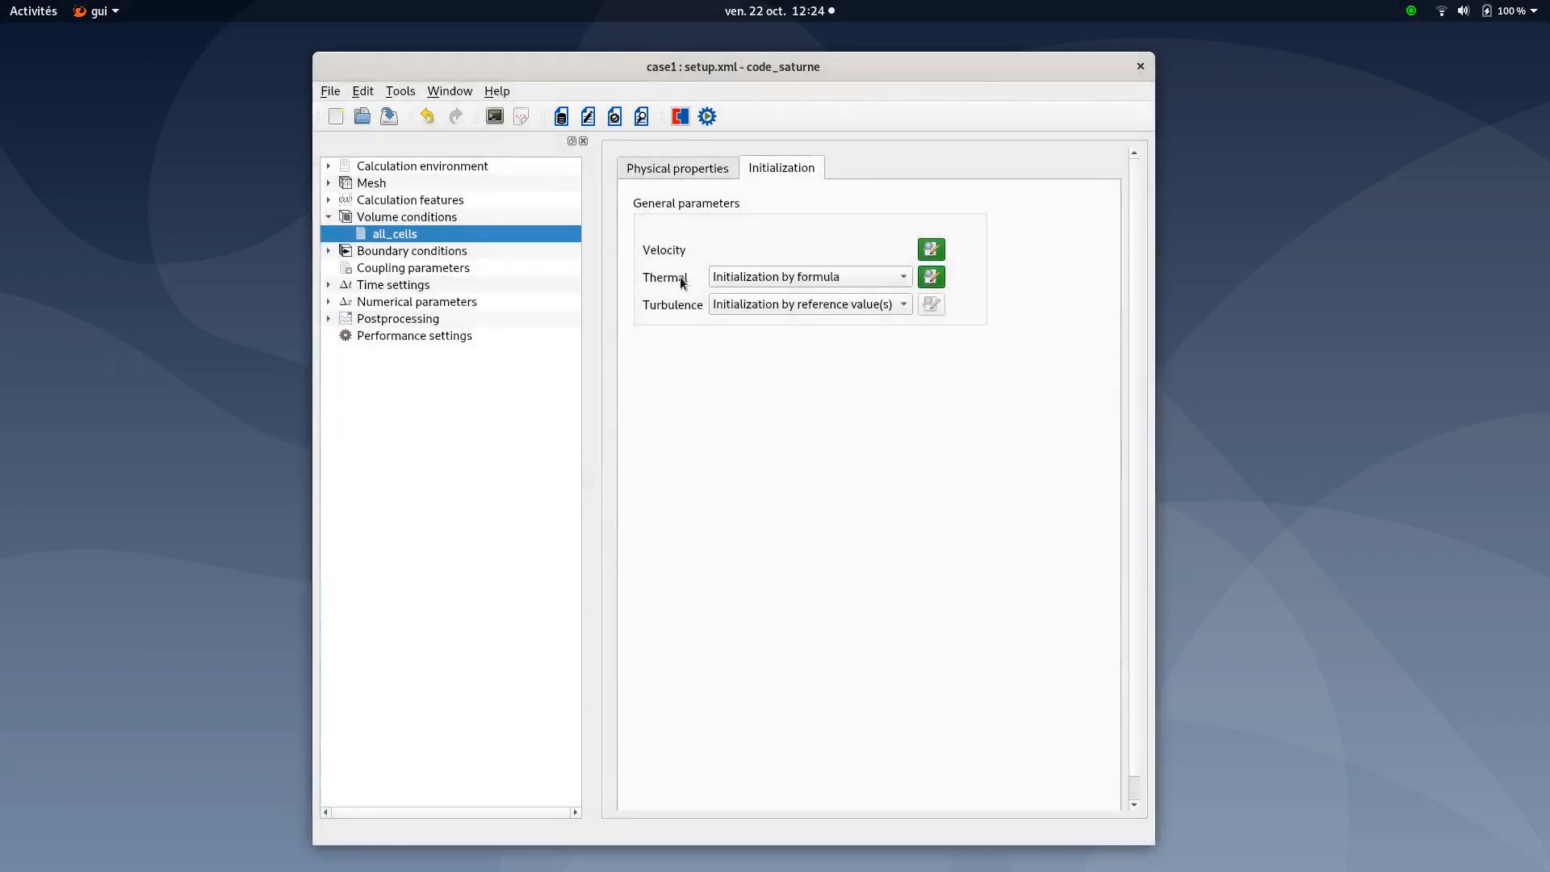
pyautogui.click(933, 278)
pyautogui.moveTo(724, 247); pyautogui.dragTo(739, 248)
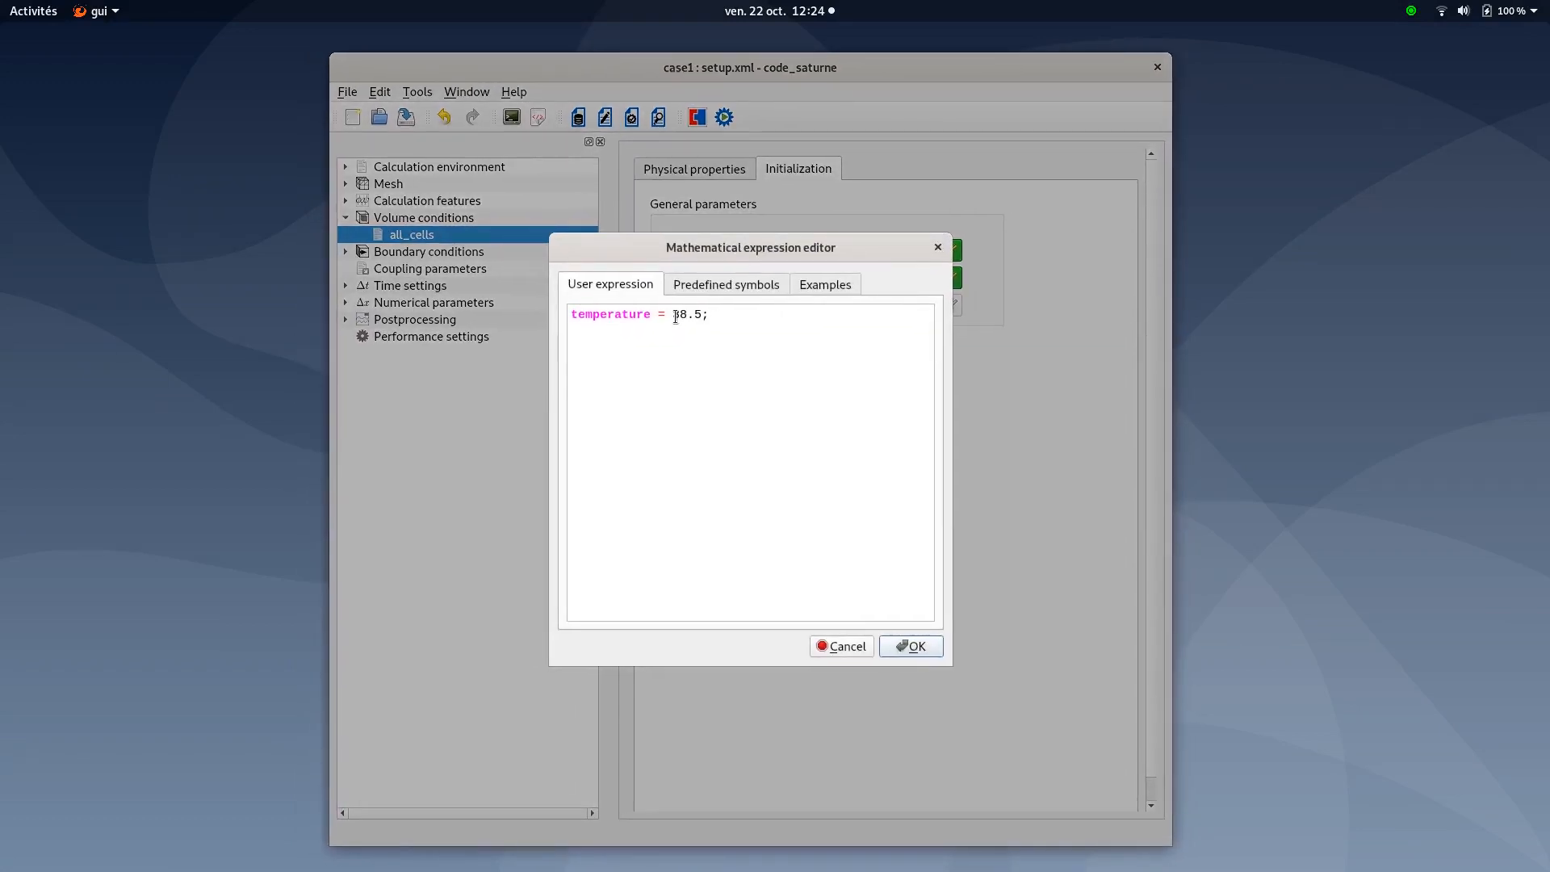
pyautogui.click(916, 646)
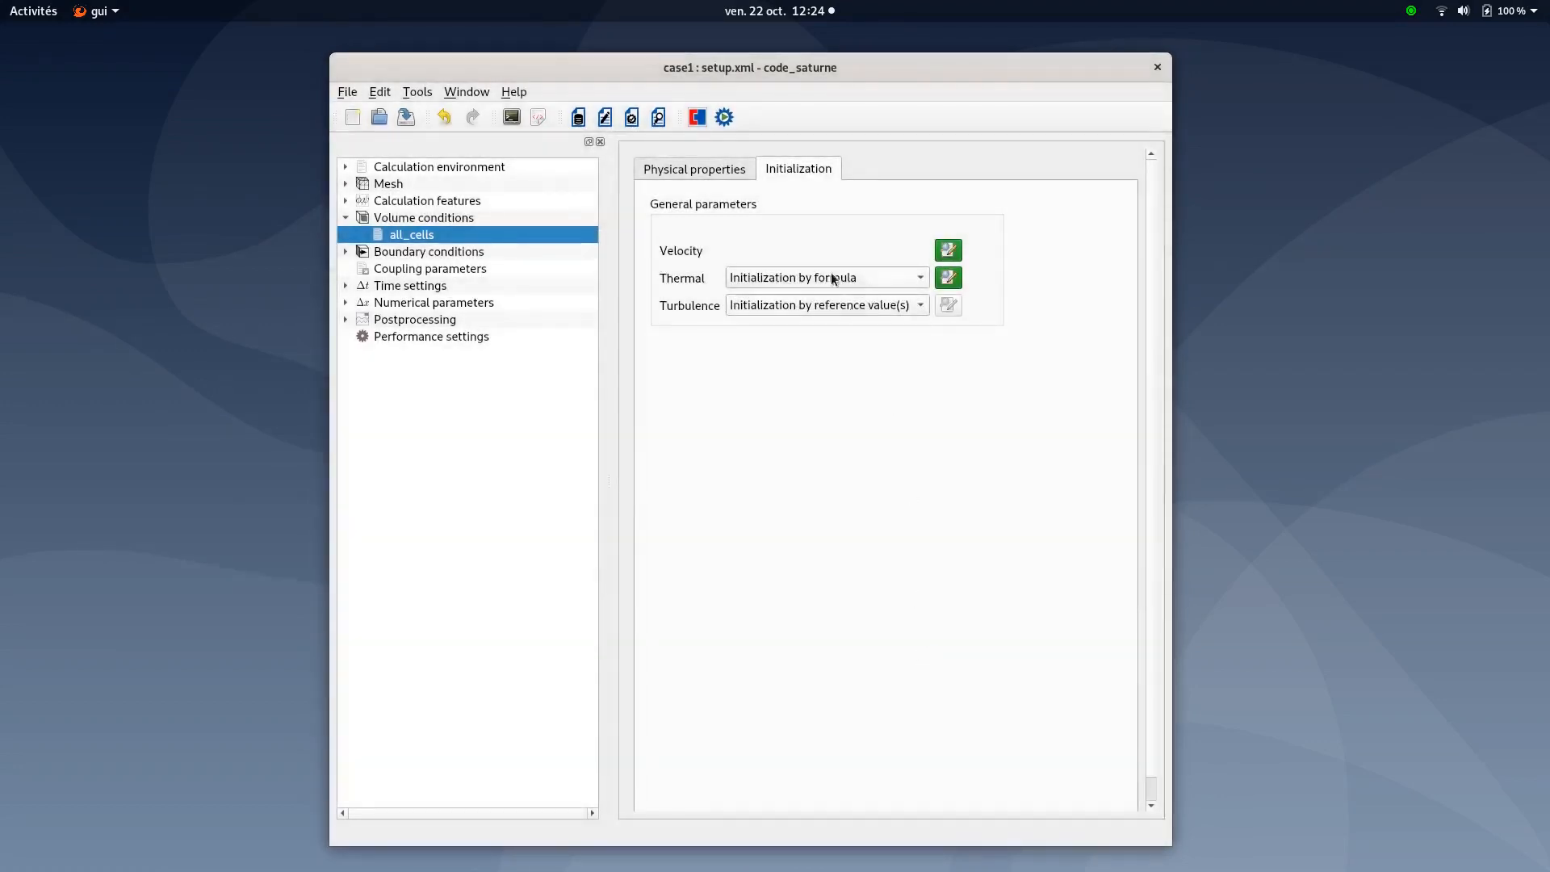
pyautogui.click(692, 174)
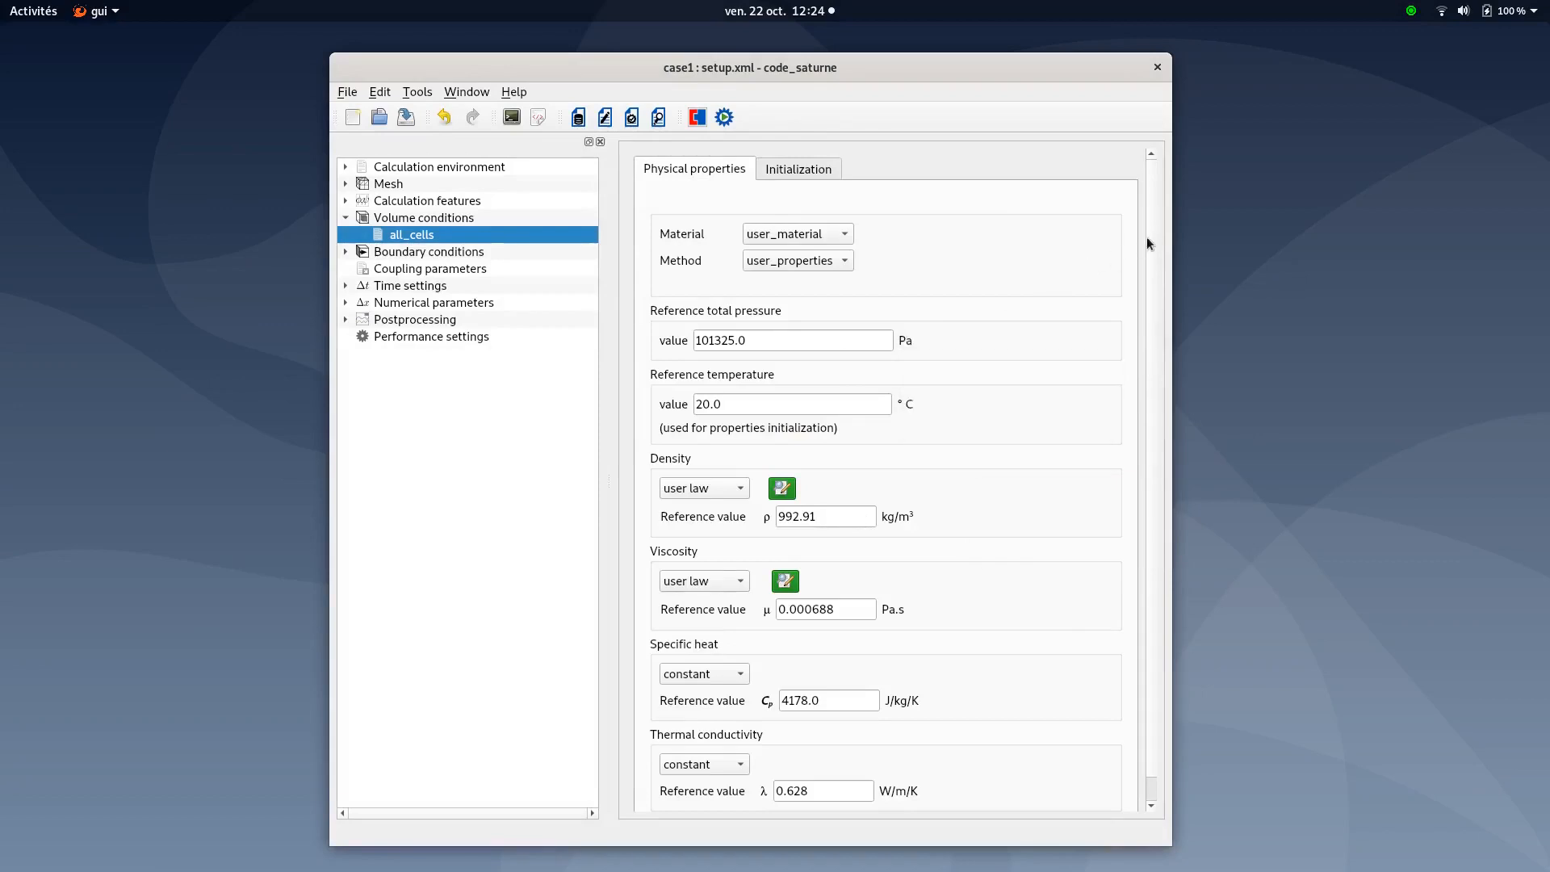
# Review the user-law density formula for all_cells in the formula editor
pyautogui.scroll(-1, 1155, 242)
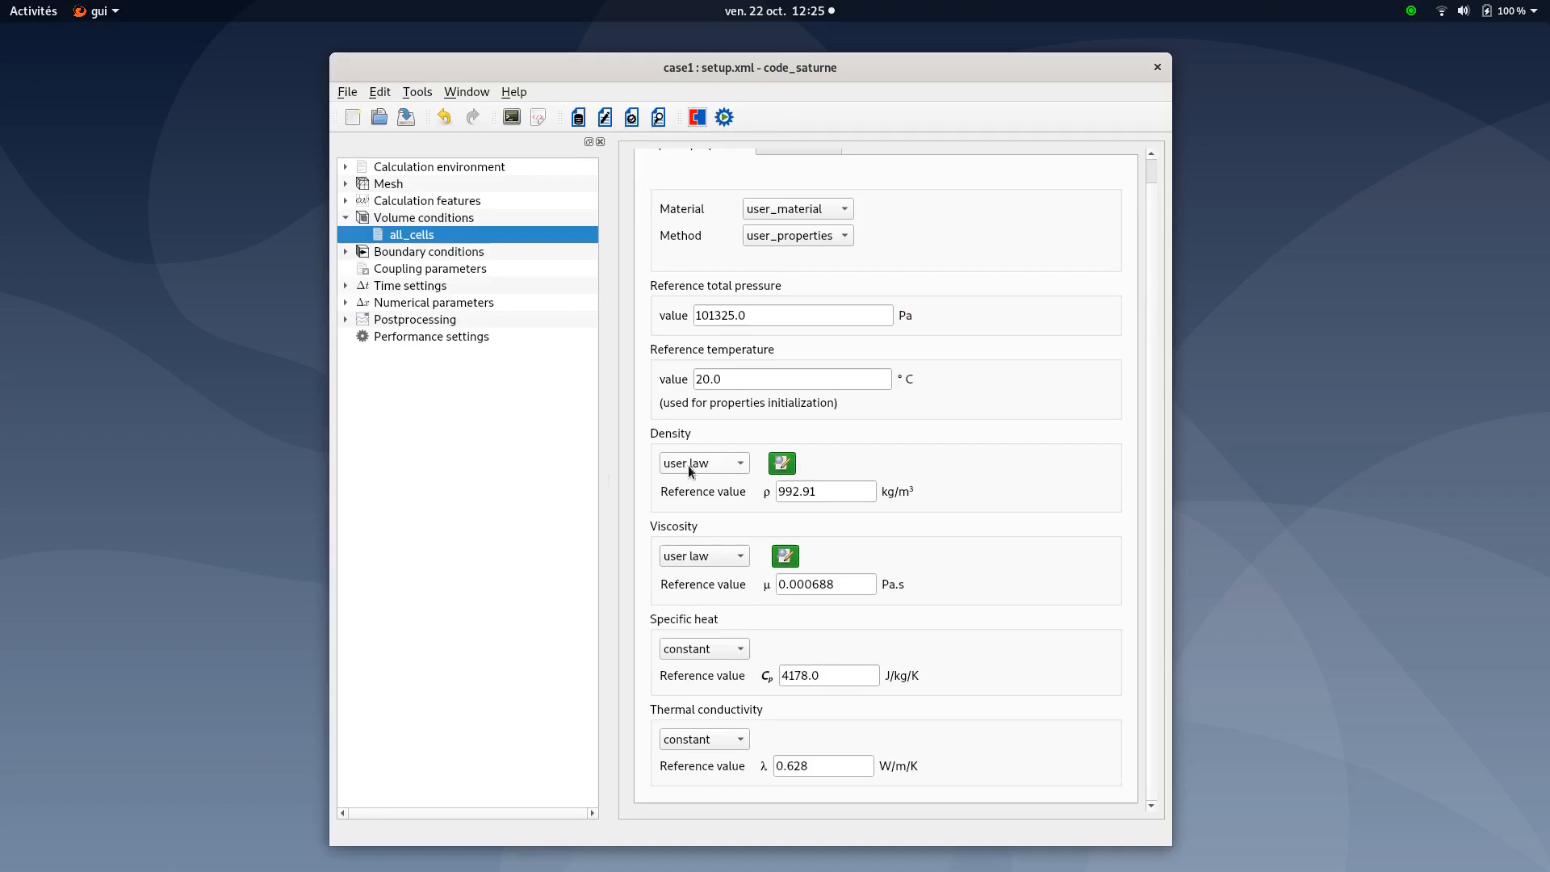
pyautogui.click(738, 466)
pyautogui.click(791, 467)
pyautogui.moveTo(902, 358); pyautogui.dragTo(879, 358)
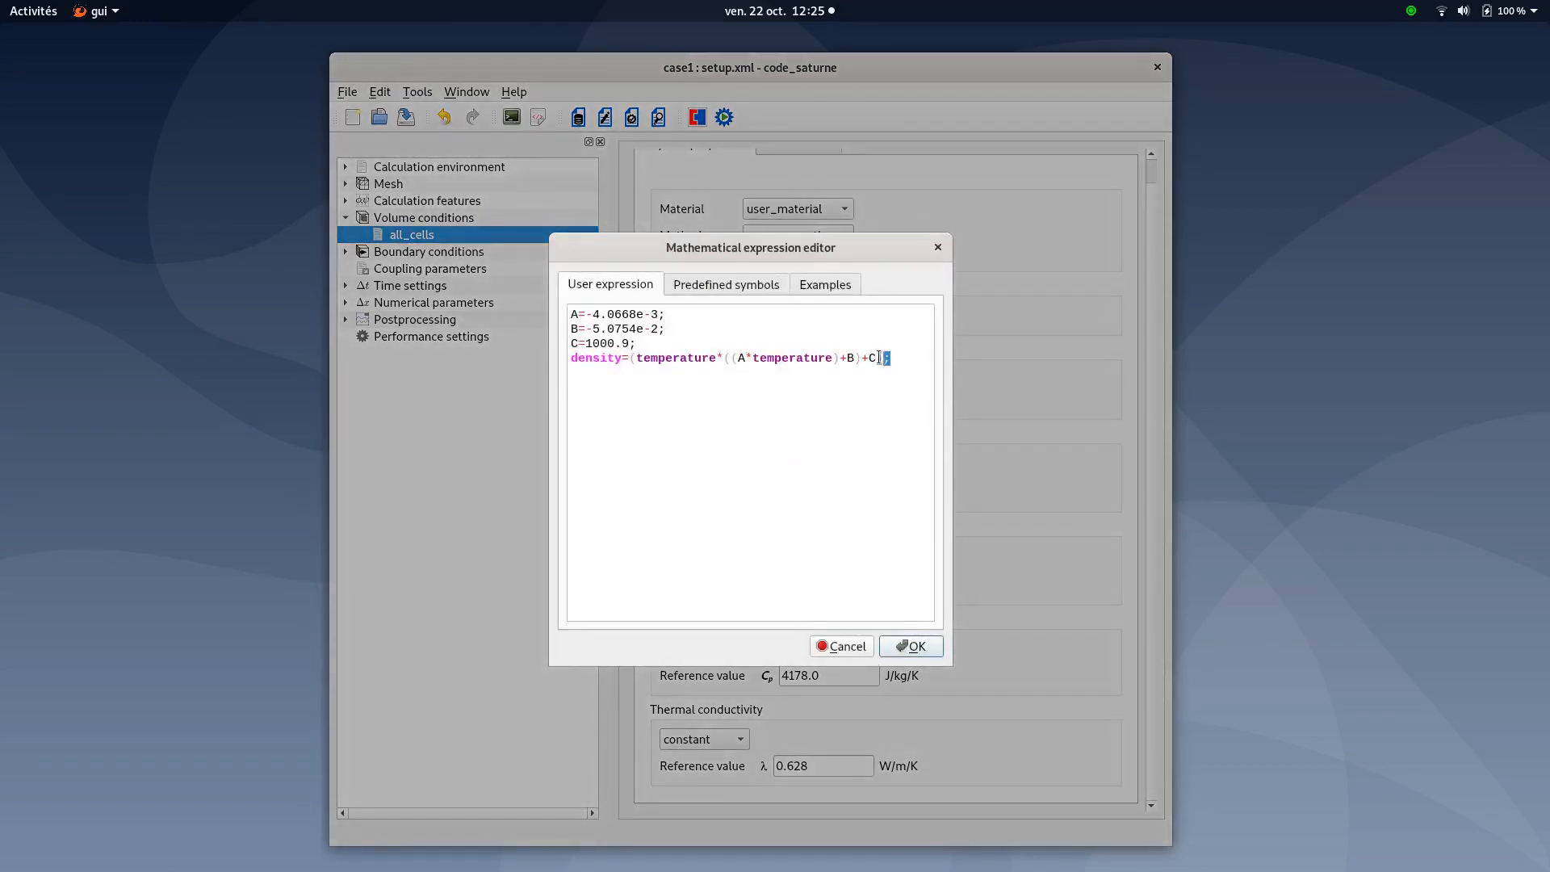
pyautogui.hotkey('ctrl', 'a')
pyautogui.click(622, 407)
pyautogui.click(915, 650)
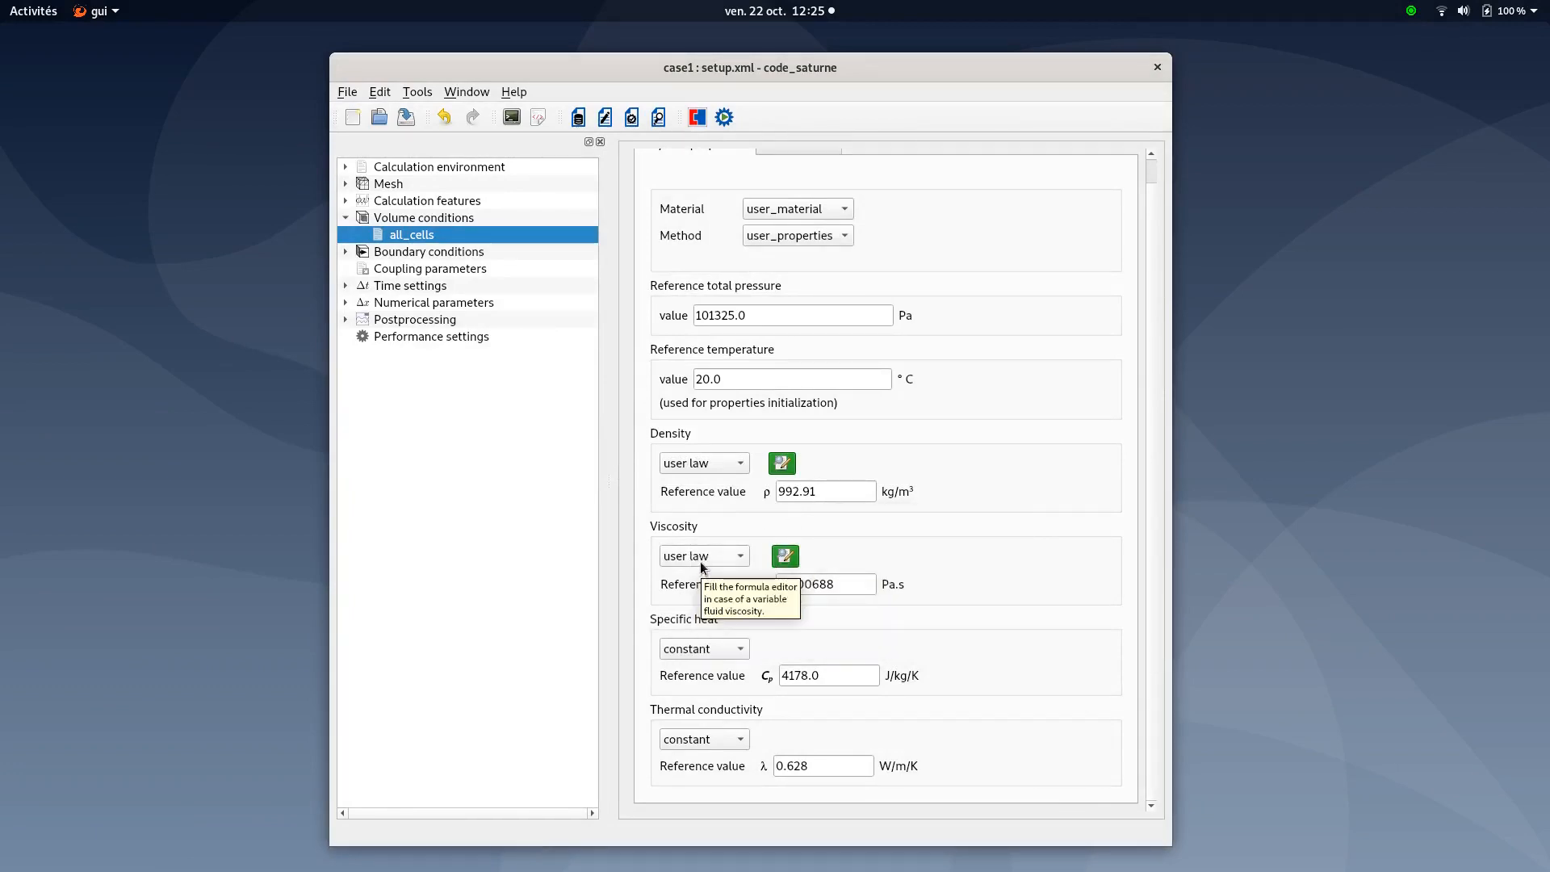
# Review the viscosity formula, collapse Volume conditions, and save the case
pyautogui.click(788, 558)
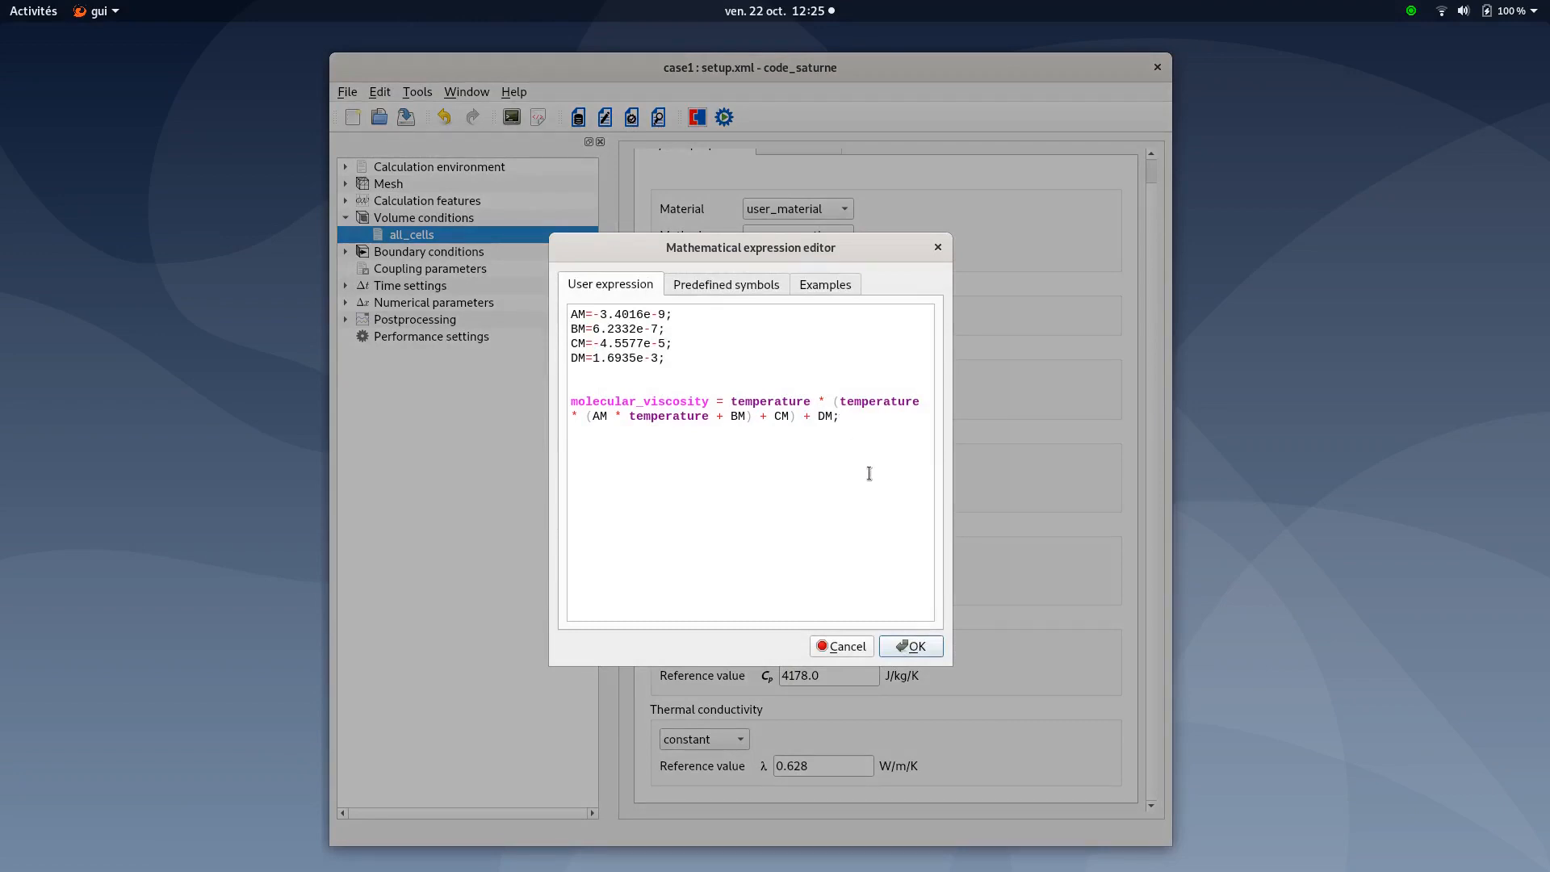
pyautogui.click(908, 646)
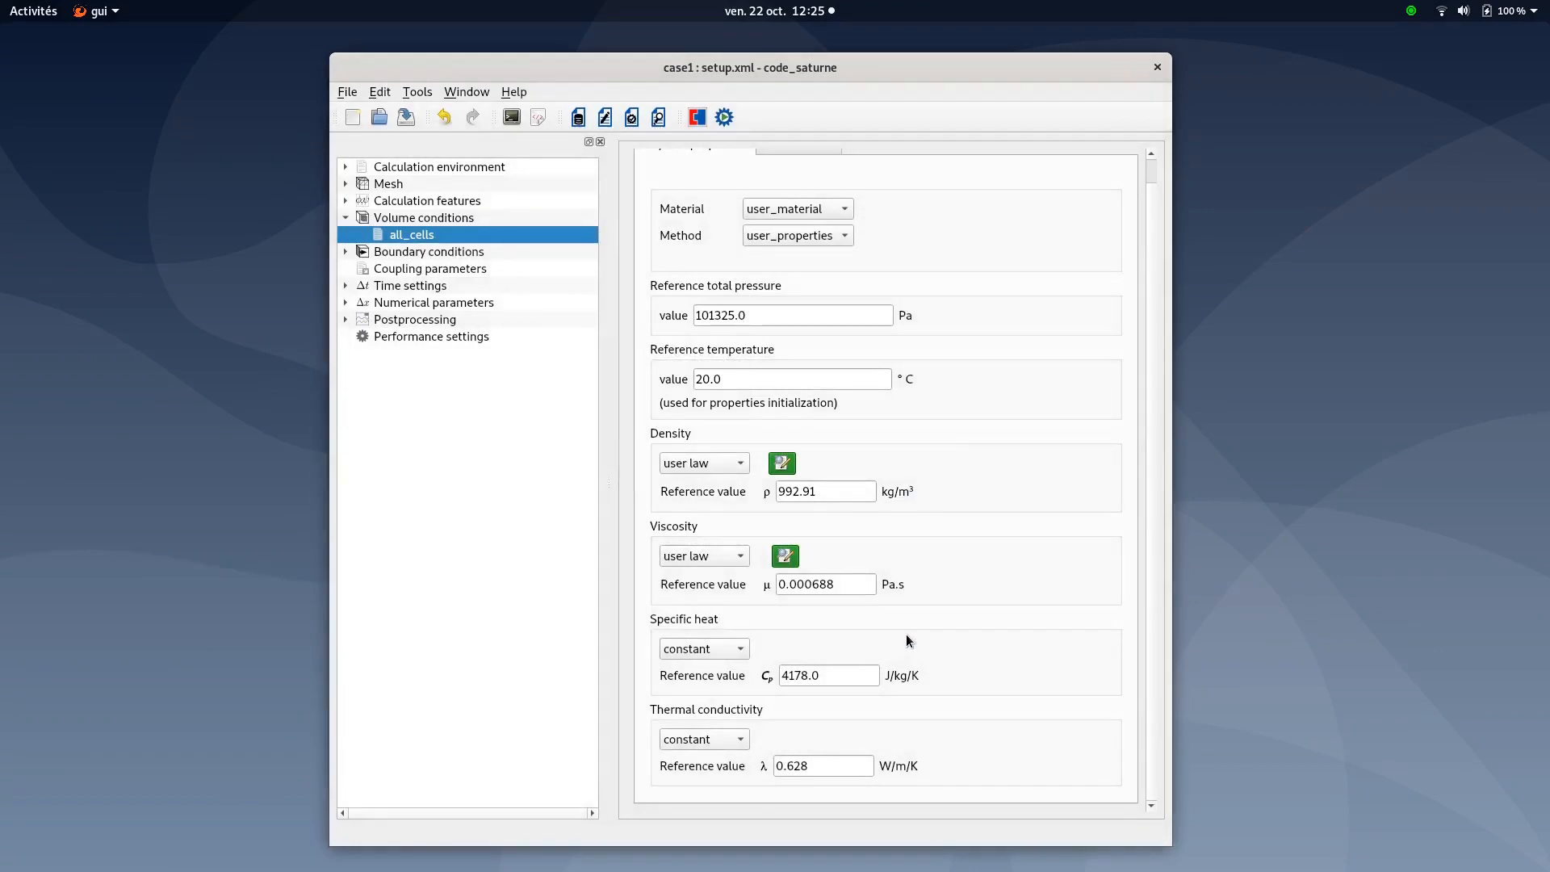
pyautogui.click(843, 584)
pyautogui.scroll(1, 912, 458)
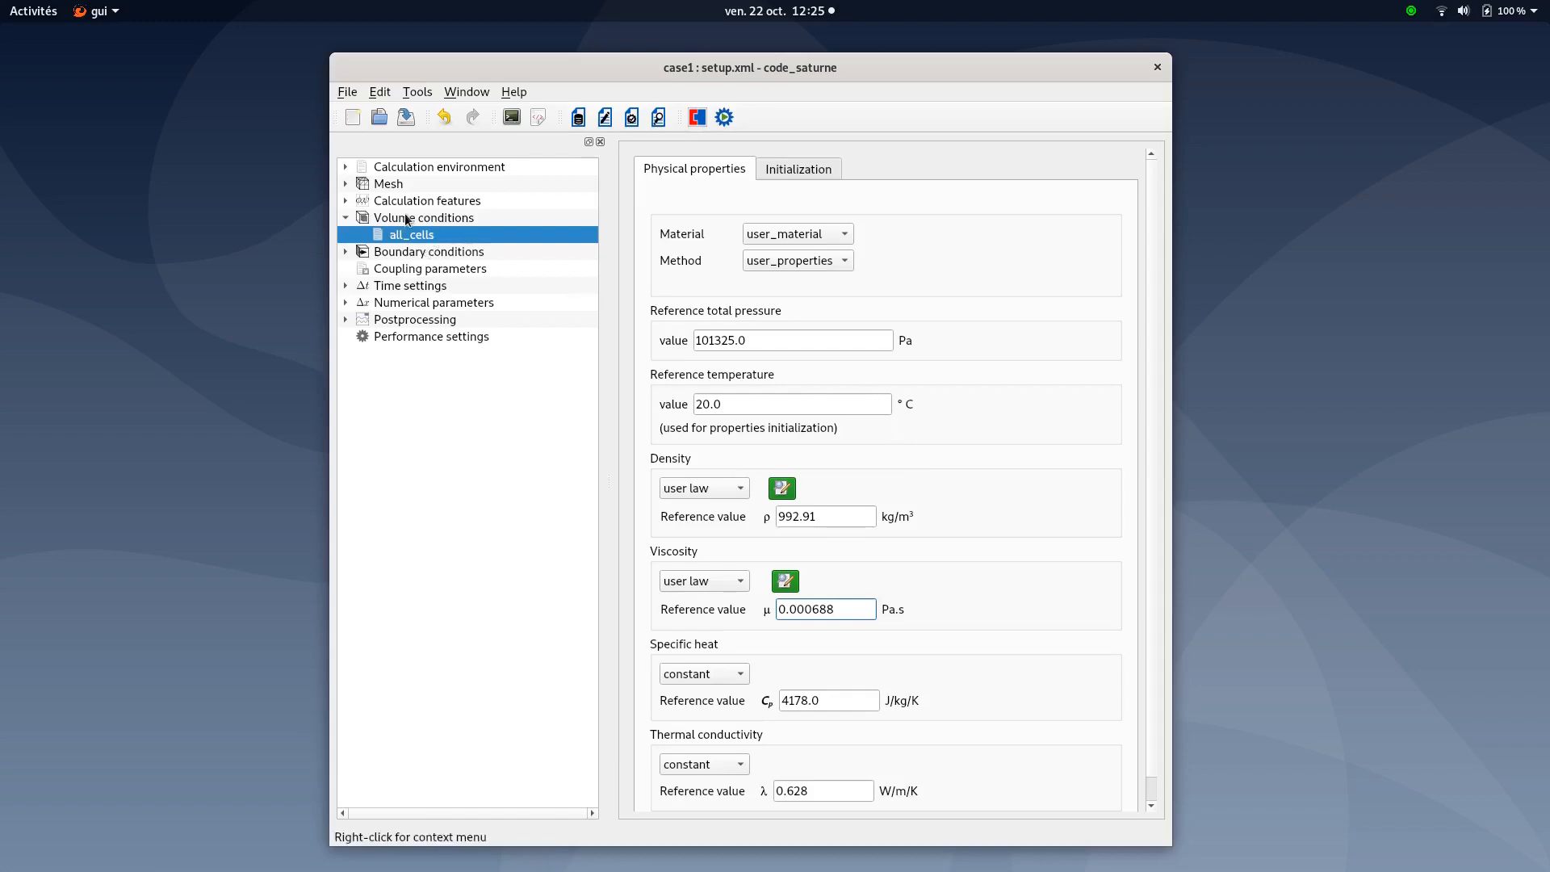
pyautogui.click(346, 218)
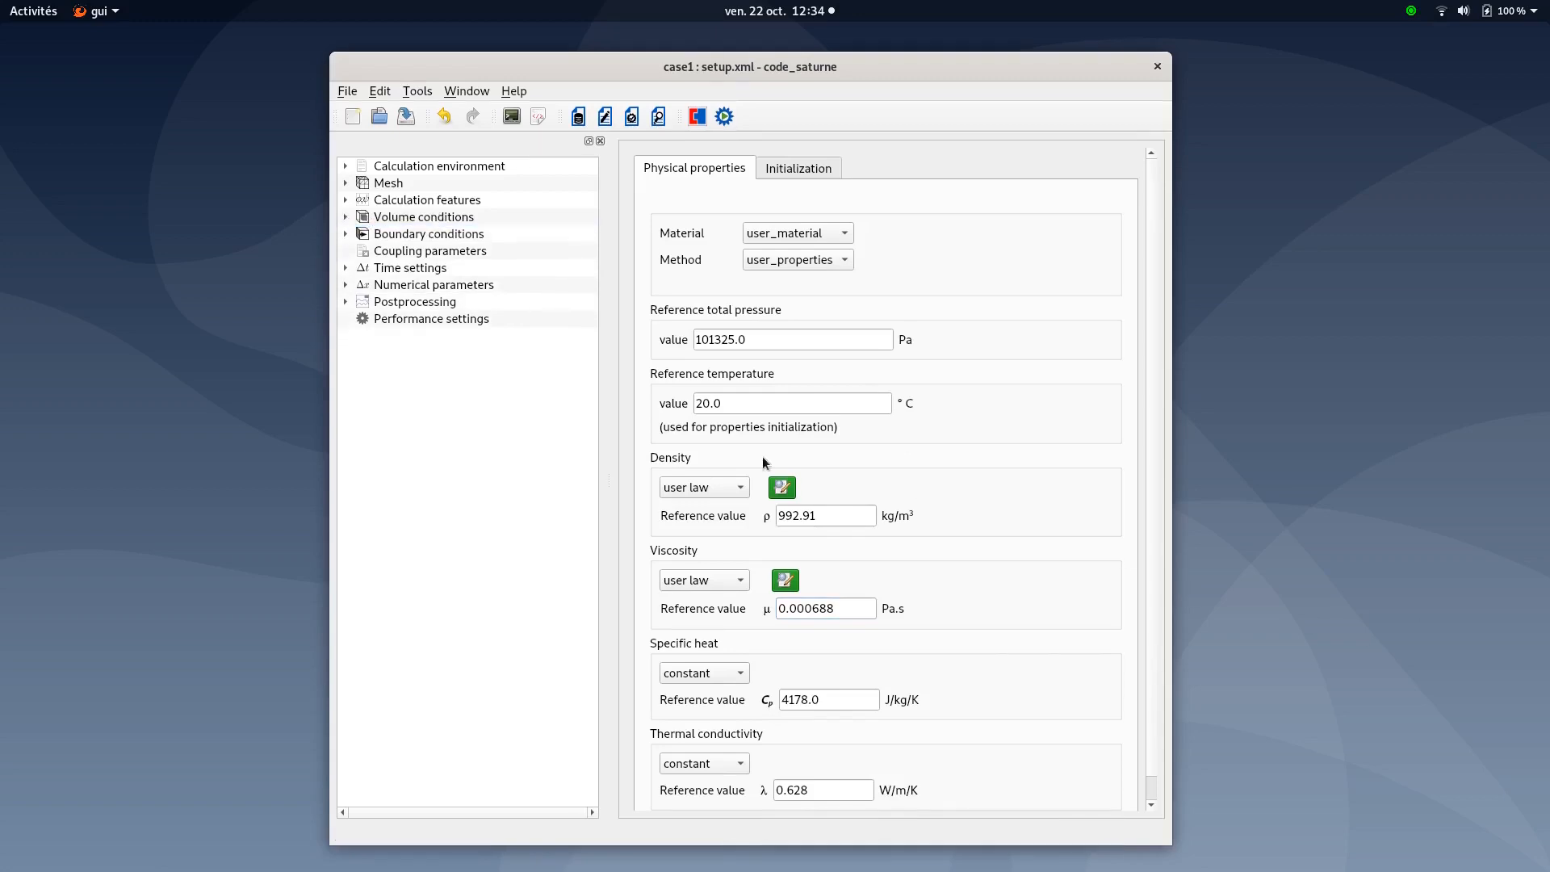
pyautogui.click(407, 118)
# Set the Cold_inlet boundary's prescribed thermal value to 18.6
pyautogui.click(394, 236)
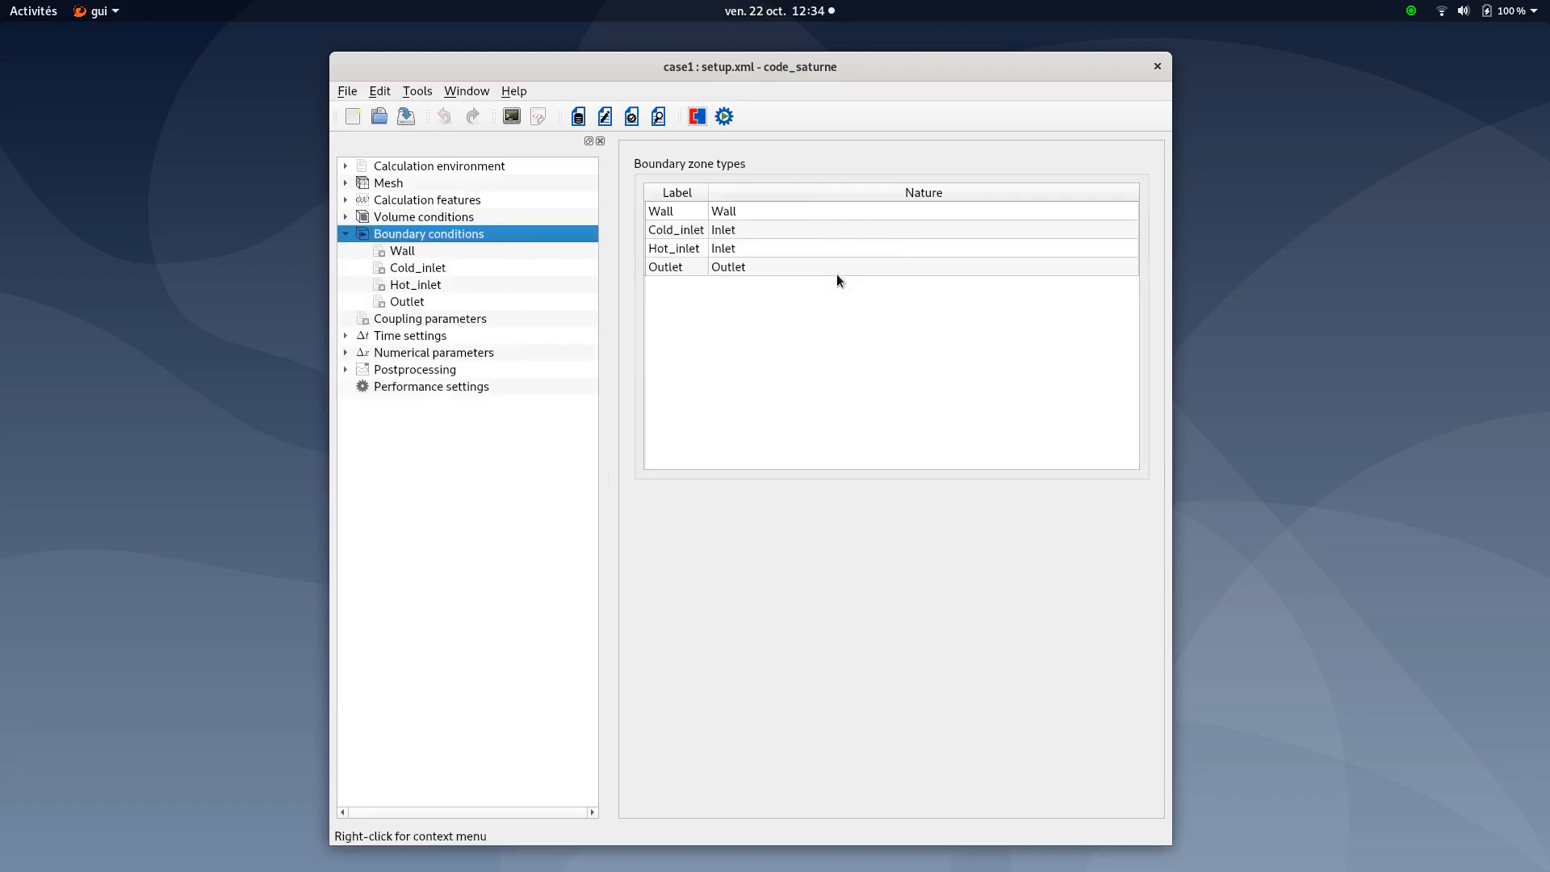
pyautogui.click(400, 252)
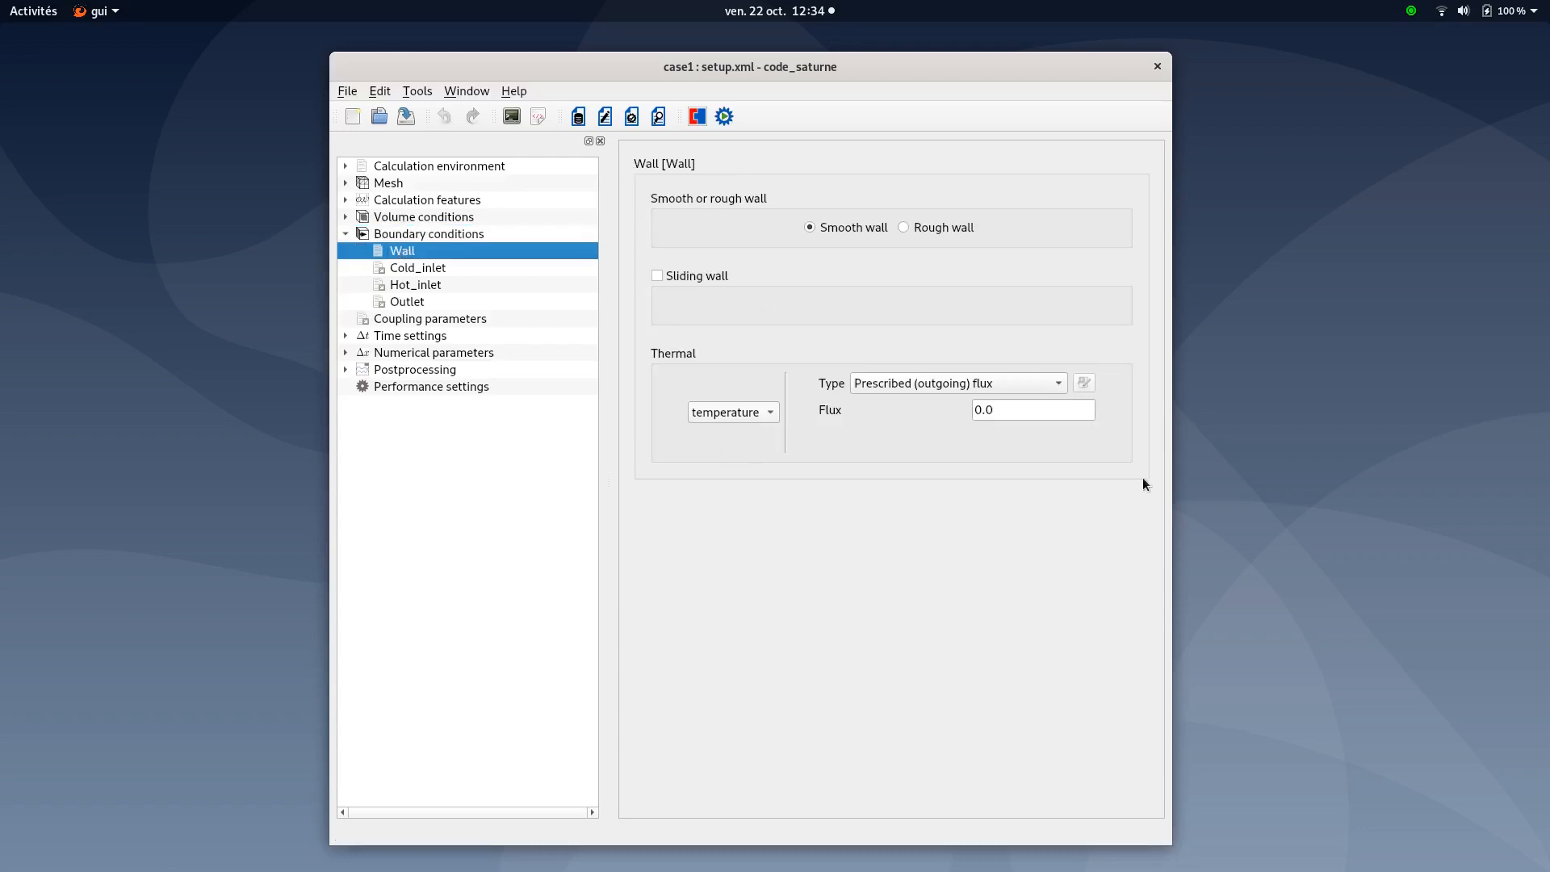
pyautogui.click(397, 270)
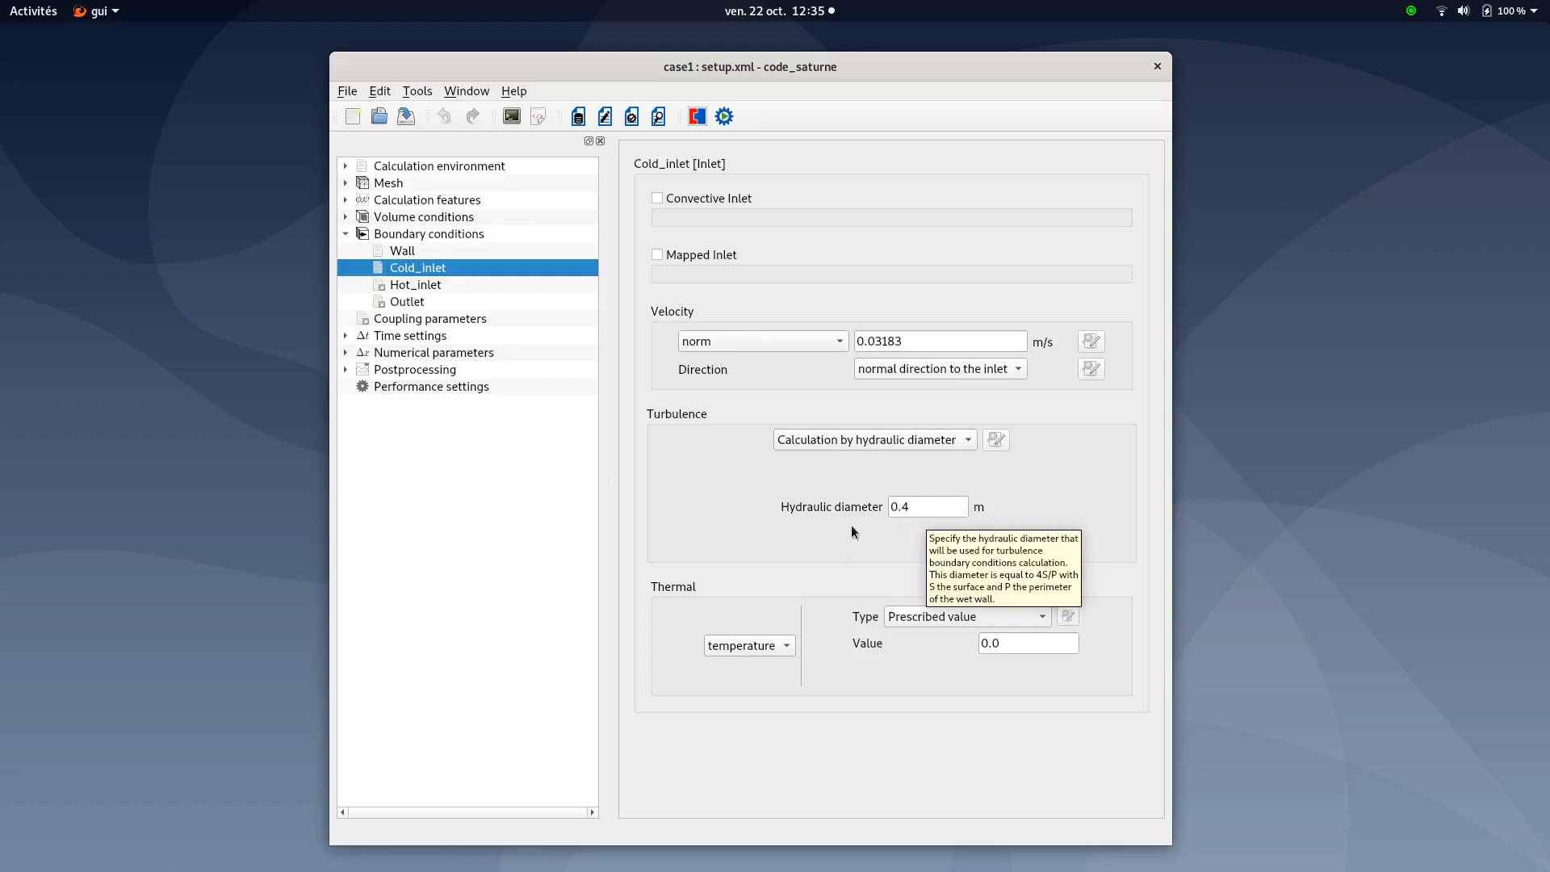
pyautogui.click(1009, 643)
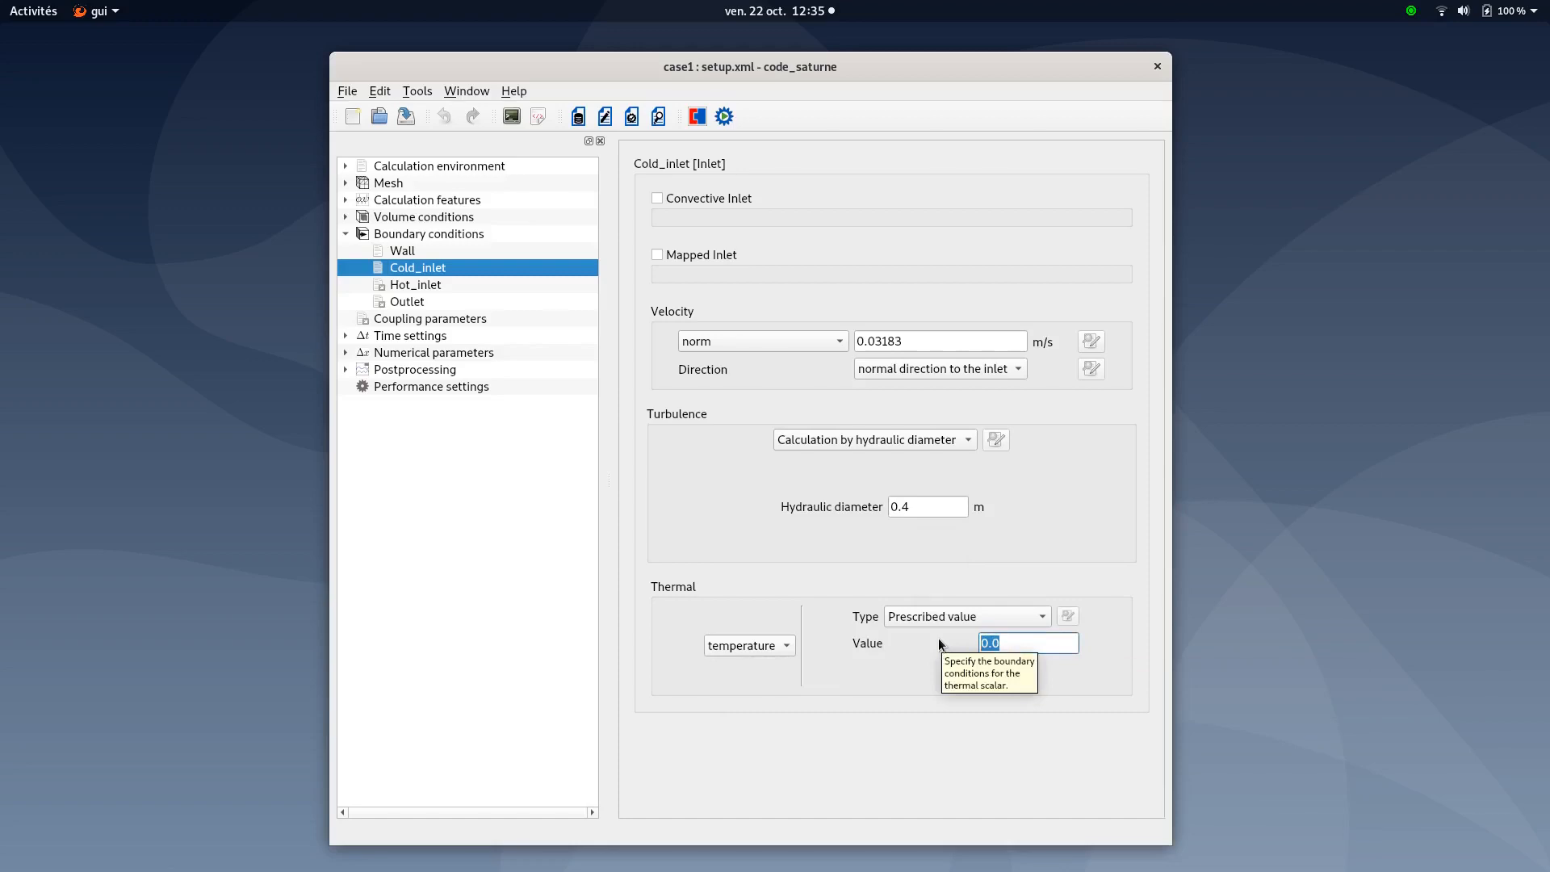
pyautogui.write('.6')
pyautogui.press('BackSpace')
pyautogui.press('BackSpace')
pyautogui.write('818.6')
pyautogui.press('Tab')
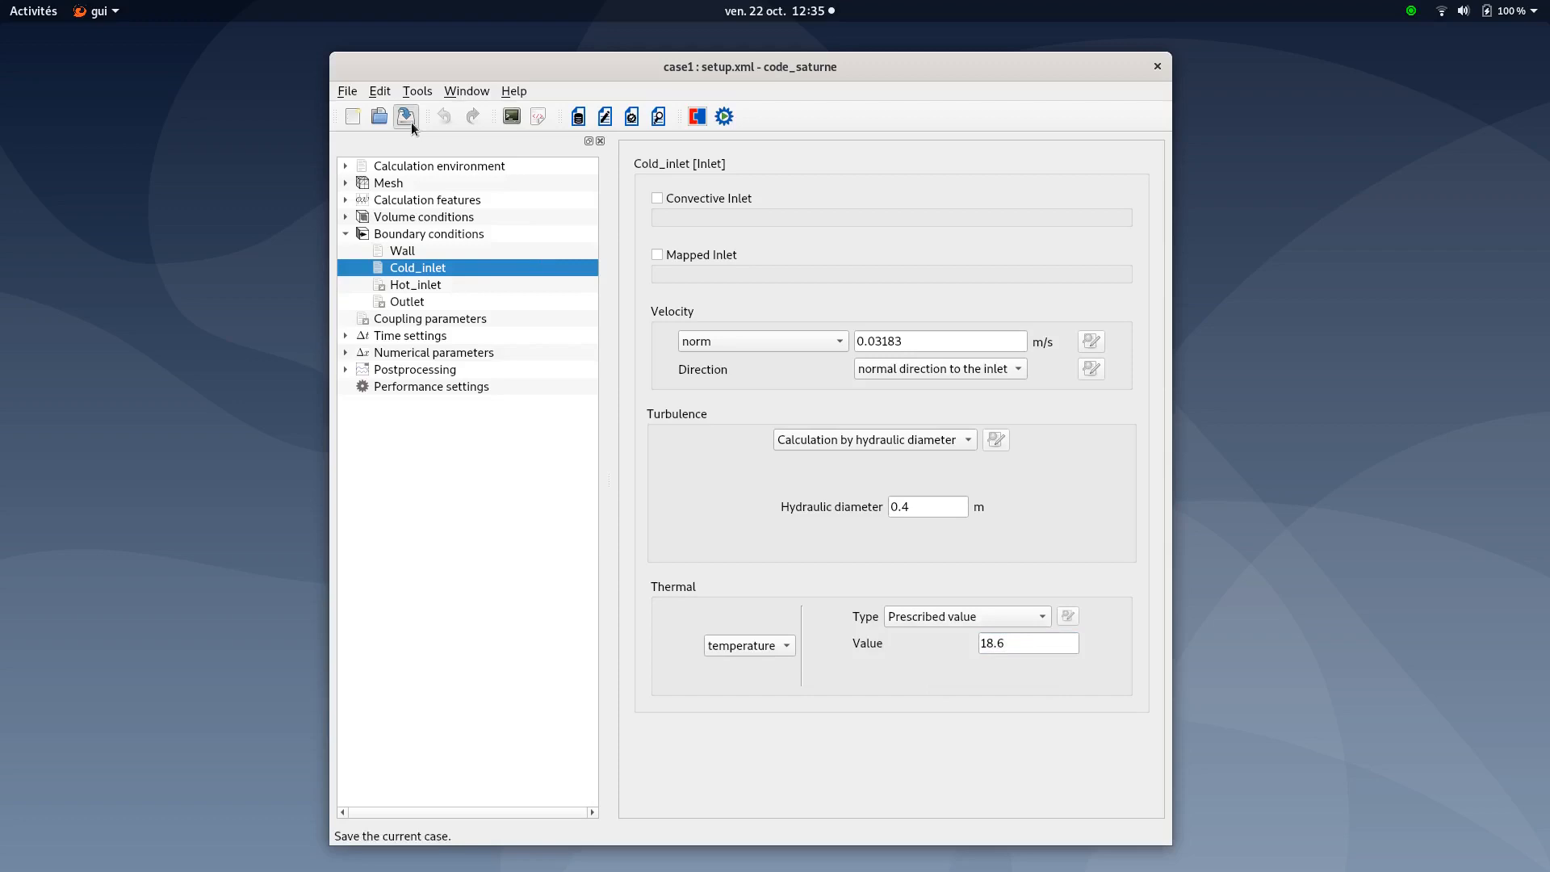
# Review the Hot_inlet and Outlet boundary settings, then save the case
pyautogui.click(425, 291)
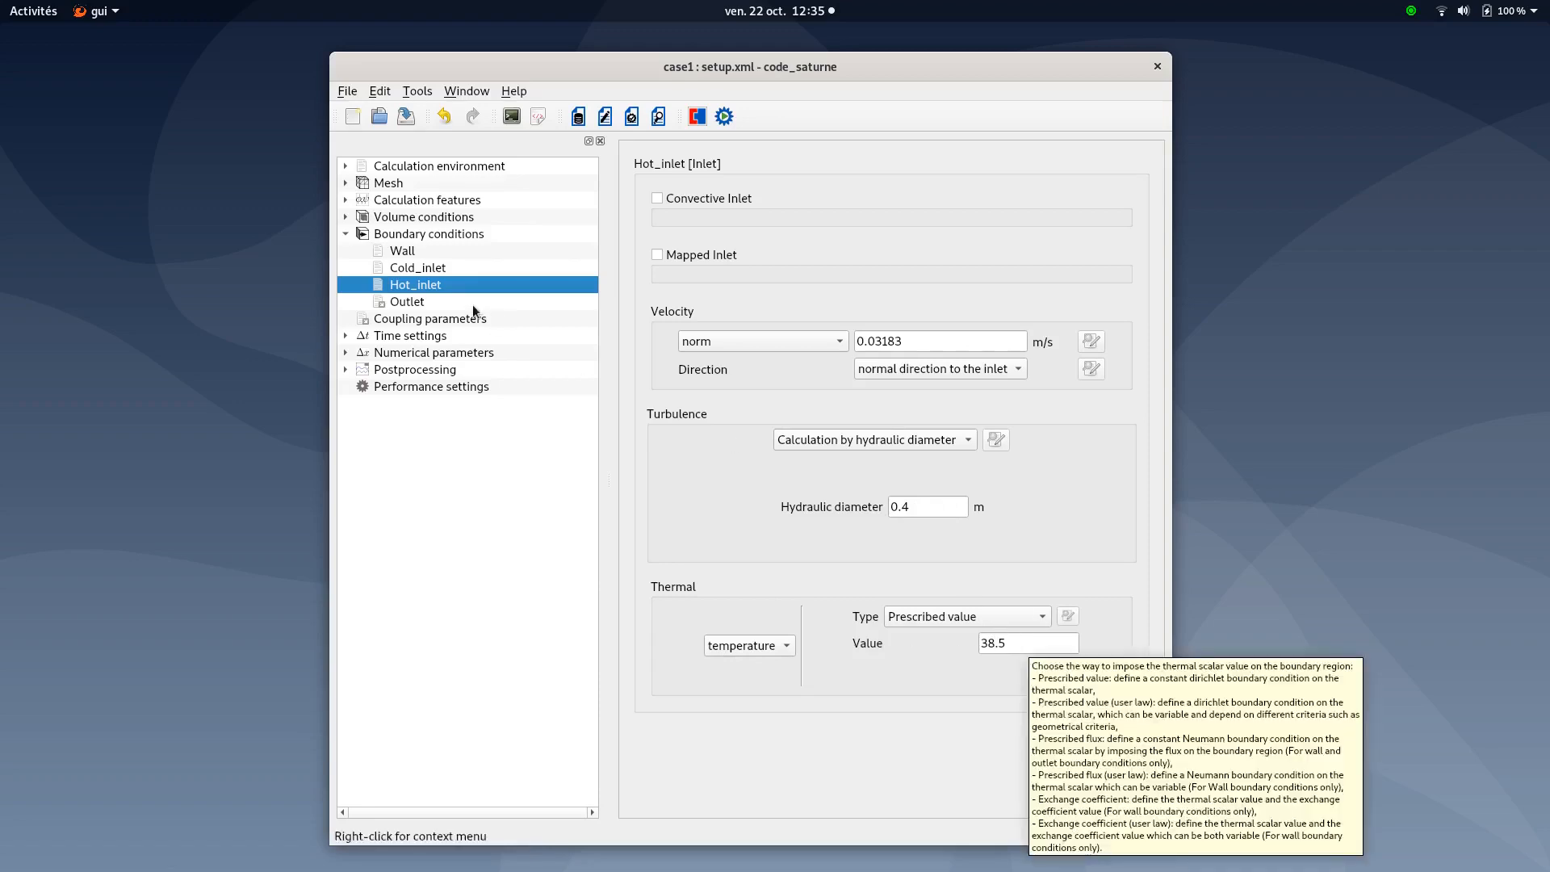
pyautogui.click(429, 301)
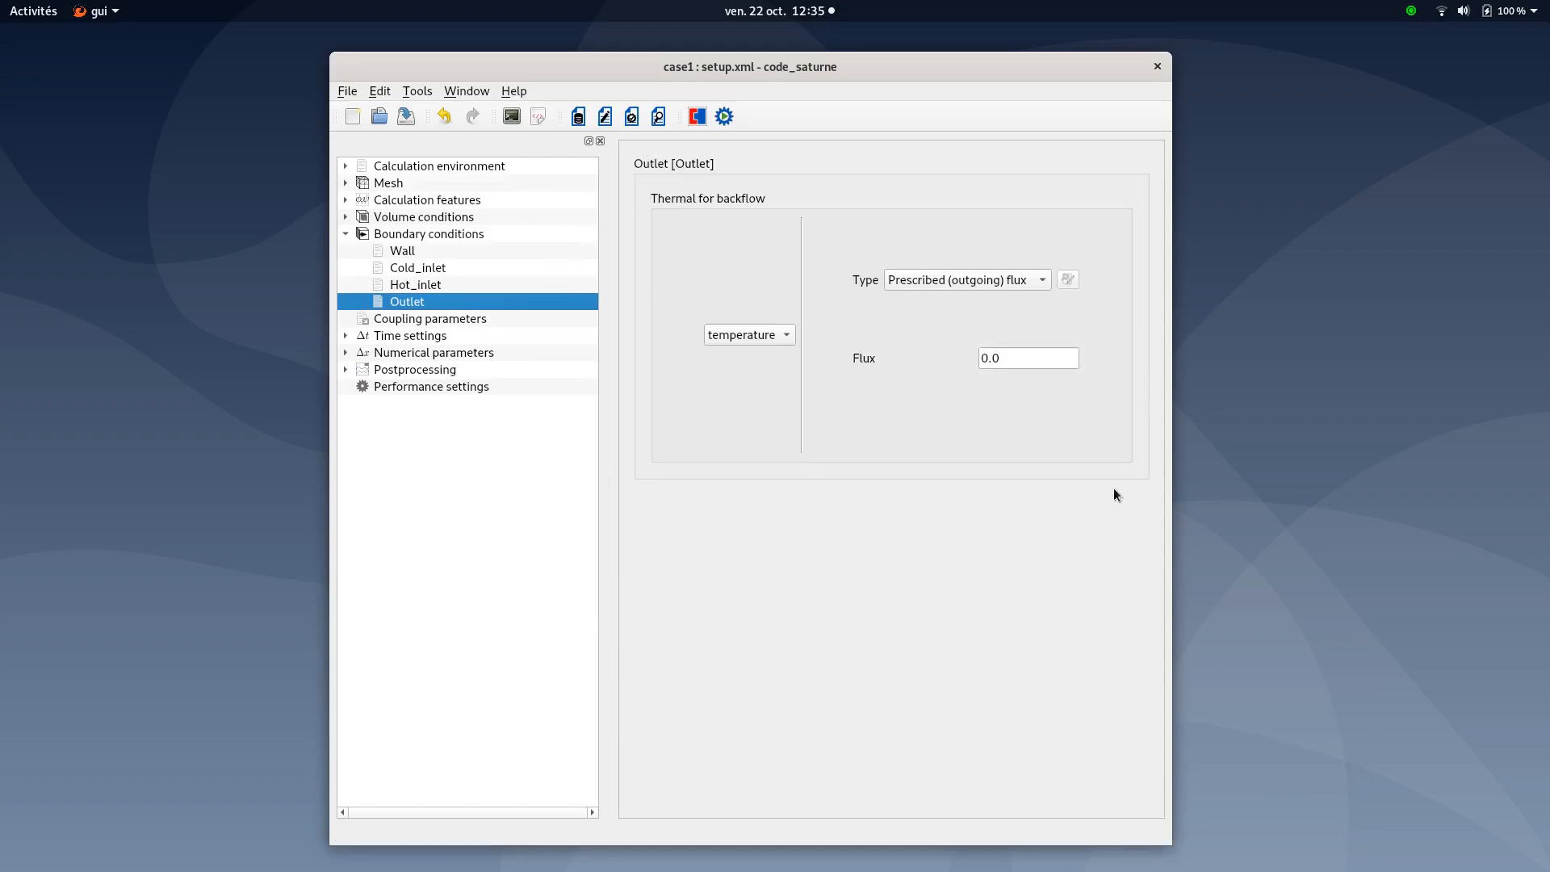
pyautogui.click(346, 234)
pyautogui.doubleClick(388, 237)
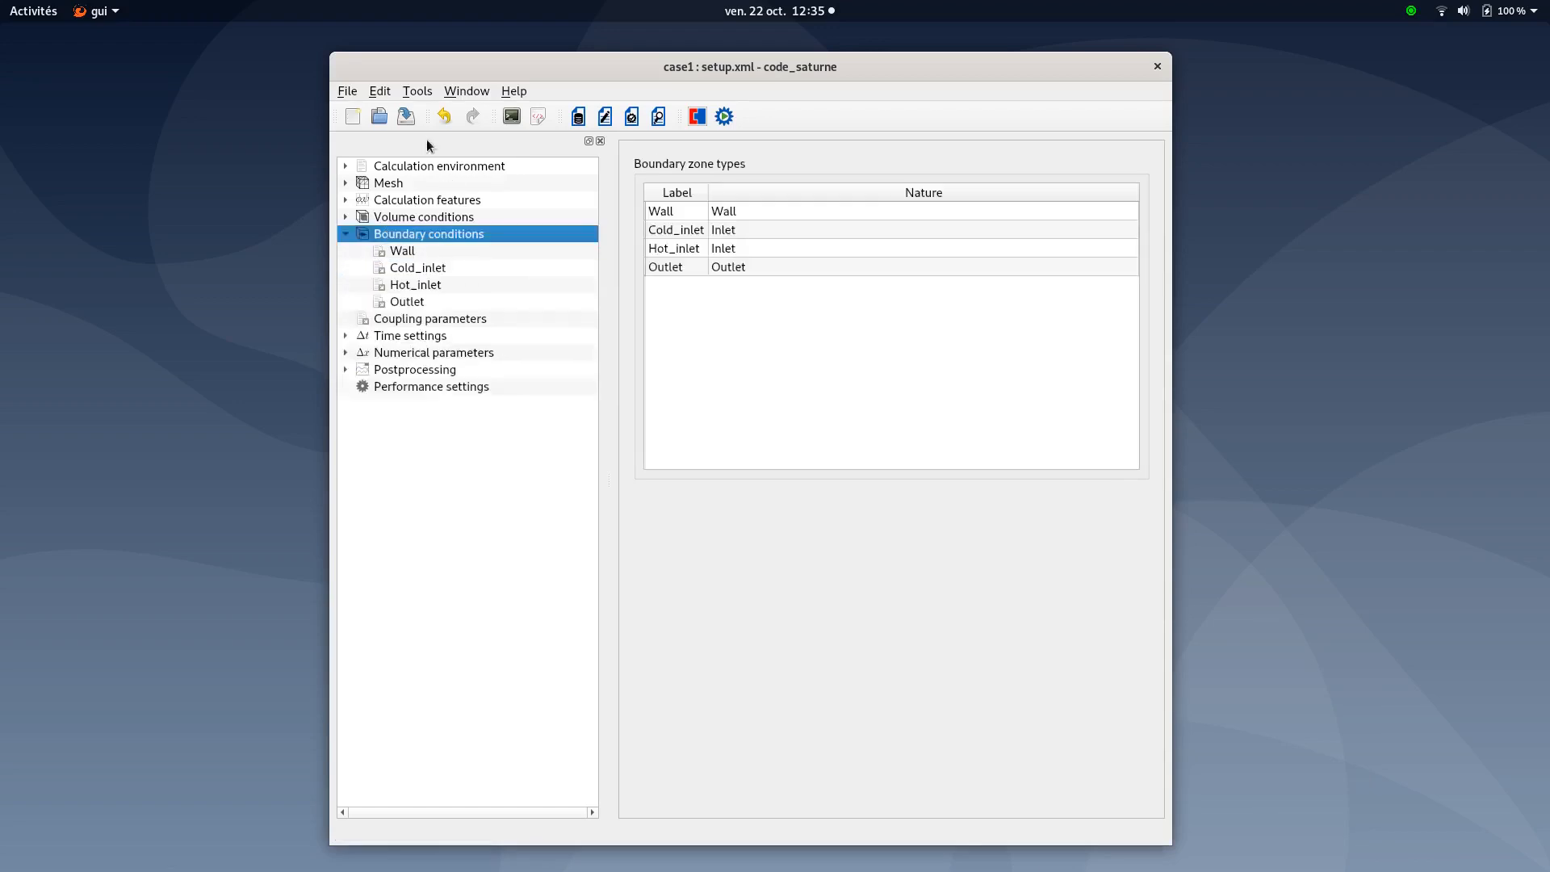
pyautogui.click(406, 117)
pyautogui.click(346, 234)
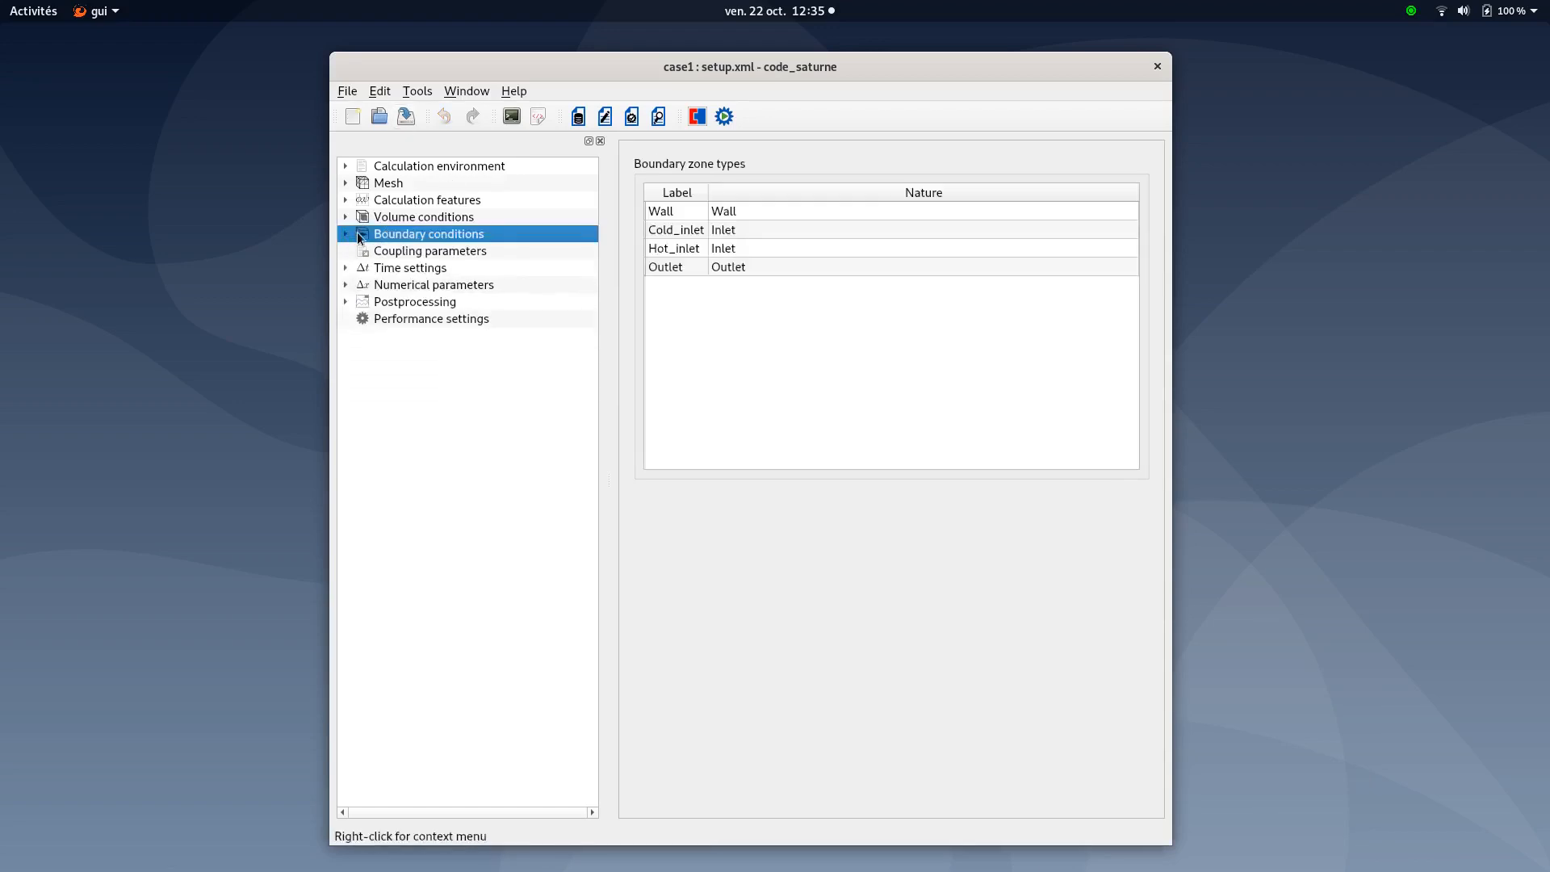
# Review the adaptive time step settings with a 100-time-step stop, then save the case
pyautogui.click(399, 251)
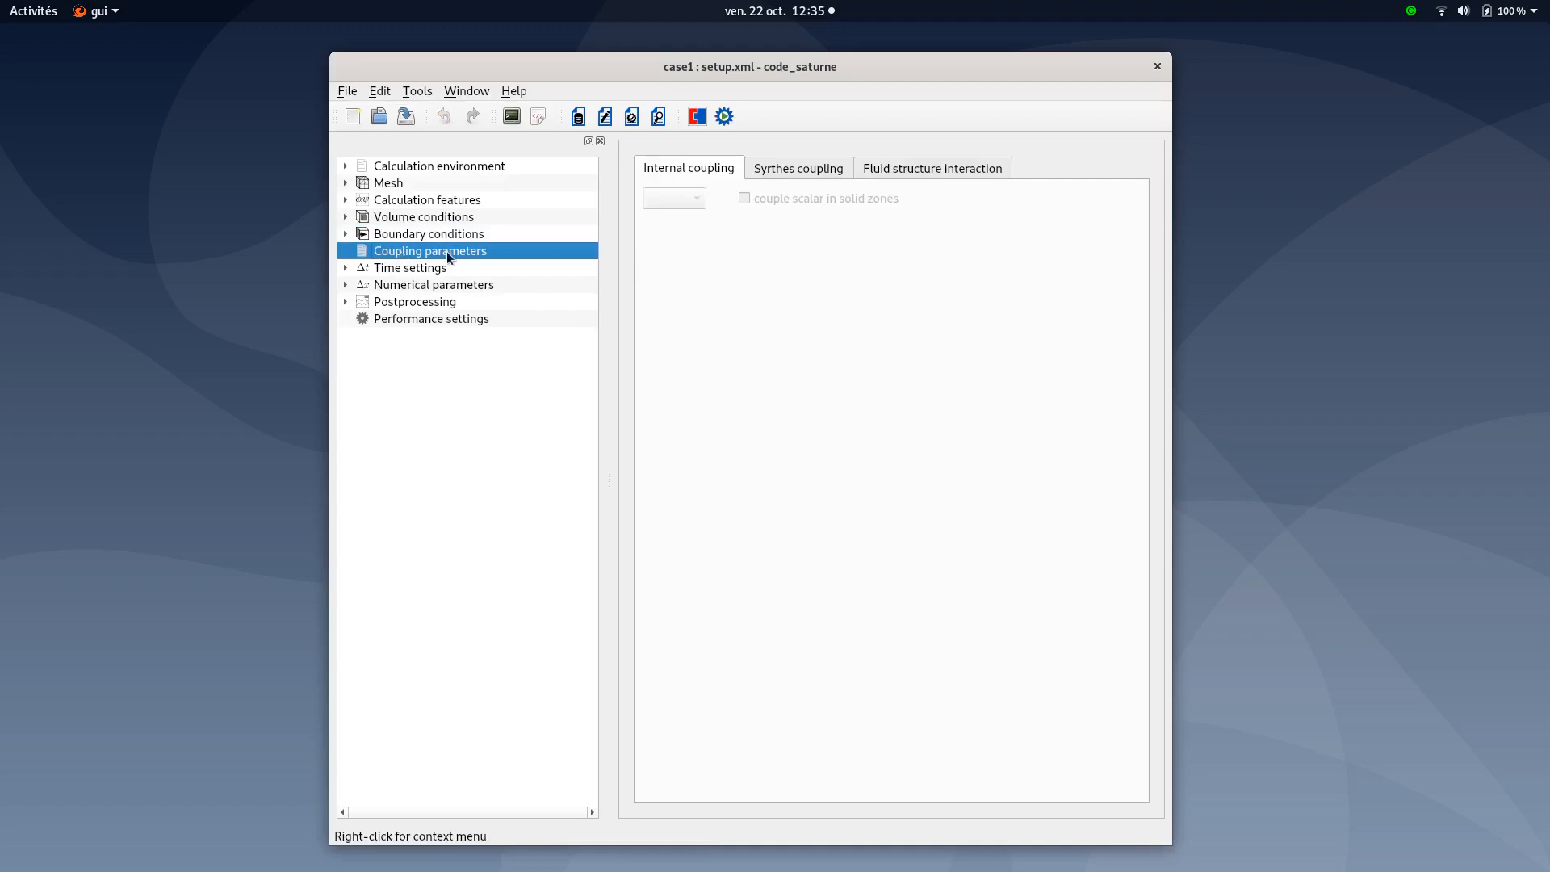
pyautogui.click(388, 267)
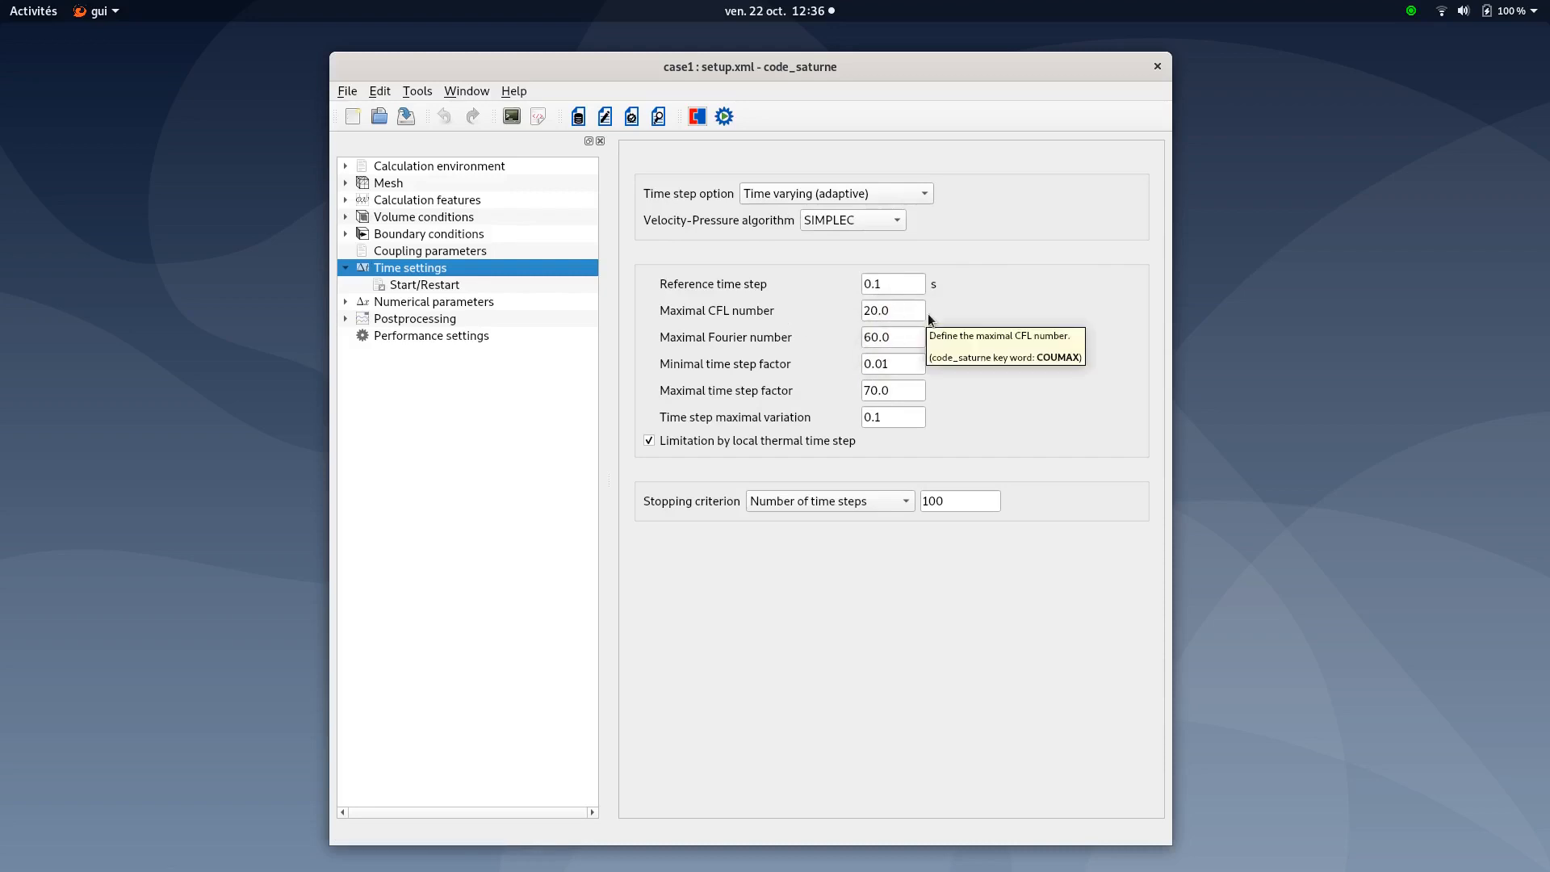
pyautogui.hotkey('alt', 'Tab')
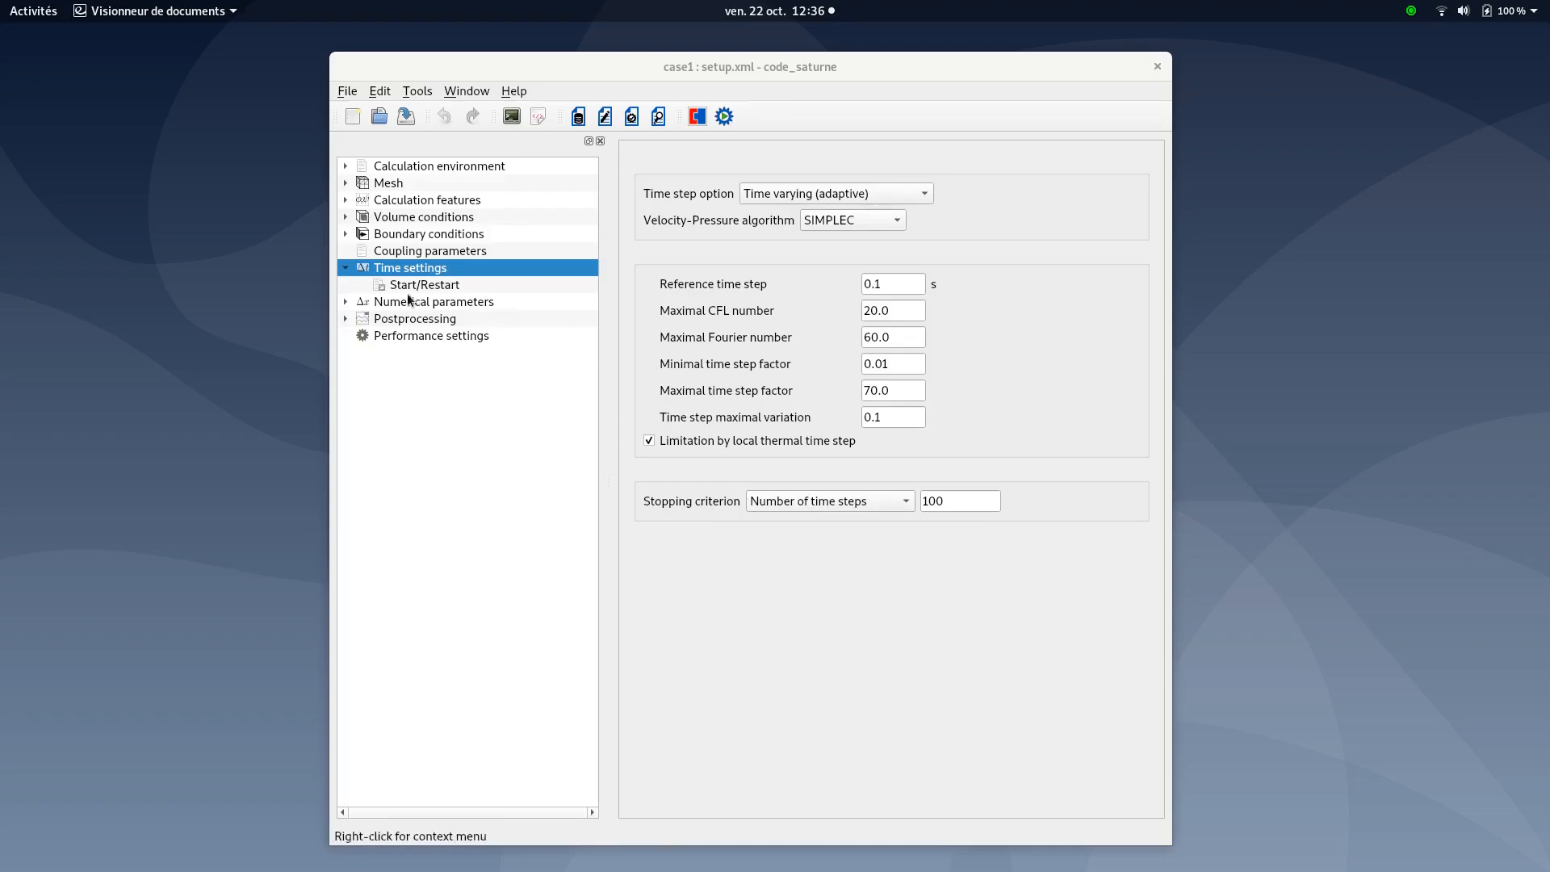
pyautogui.click(404, 117)
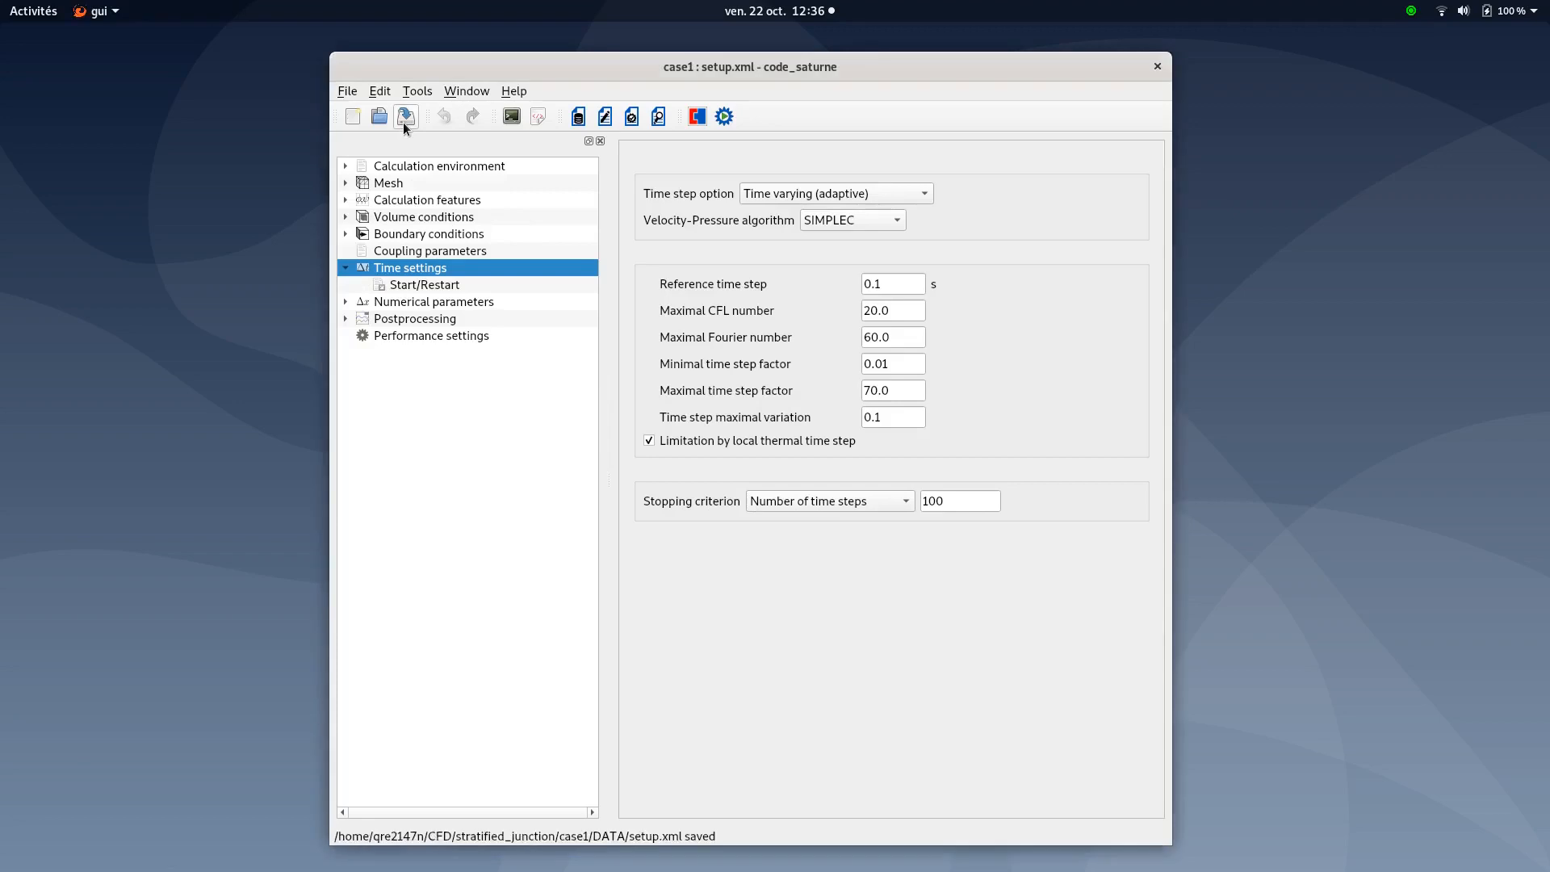
pyautogui.click(347, 269)
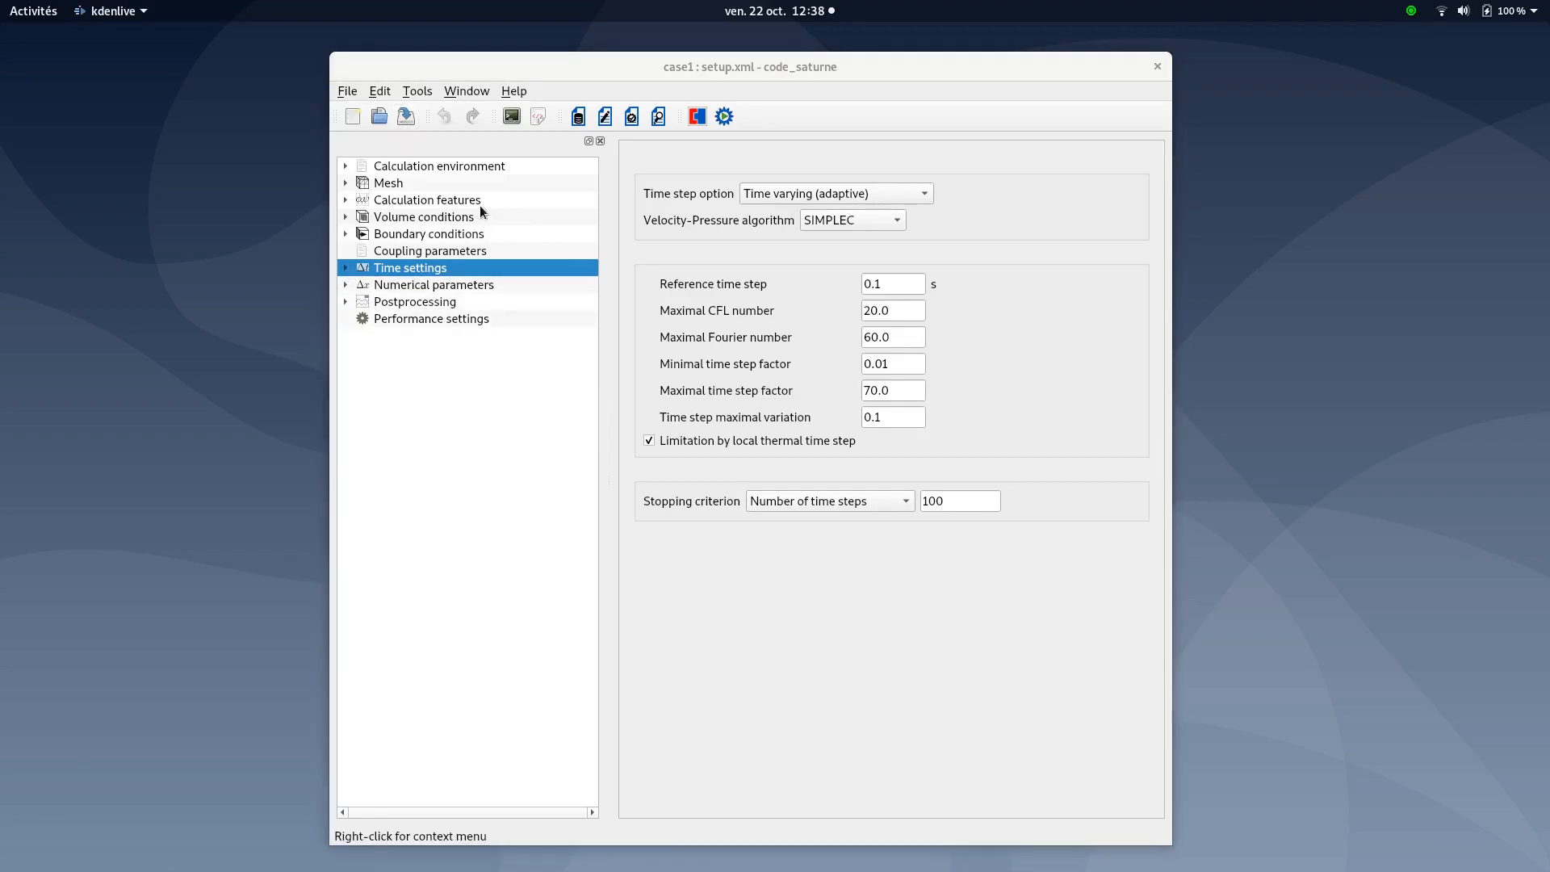
pyautogui.click(399, 288)
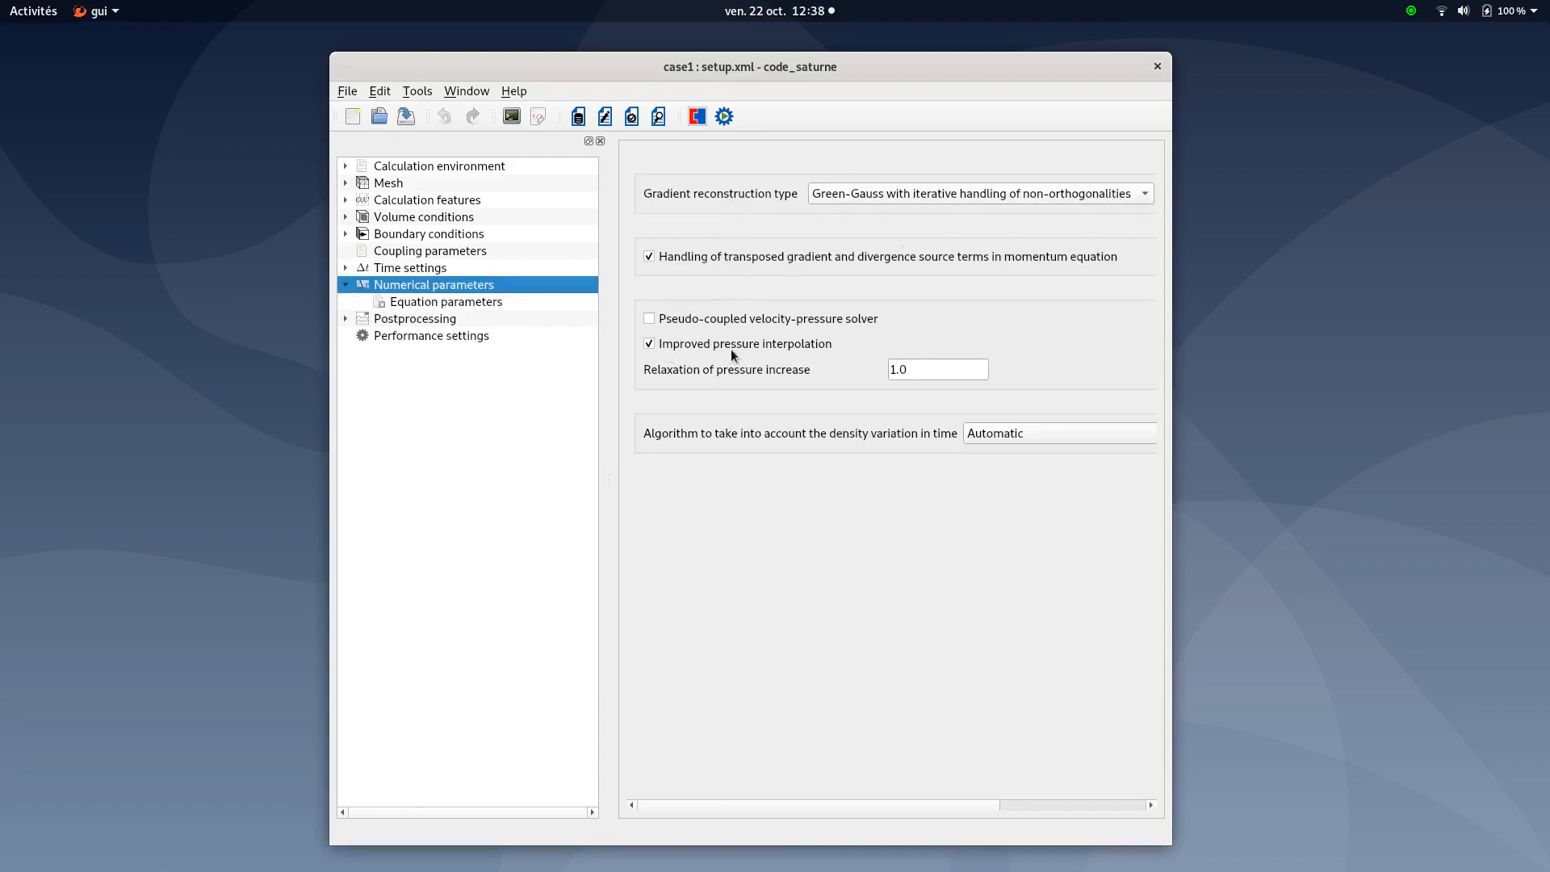
# Show the Equation parameters Clipping tab with temperature limits 18.6 to 38.5
pyautogui.hotkey('alt', 'Tab')
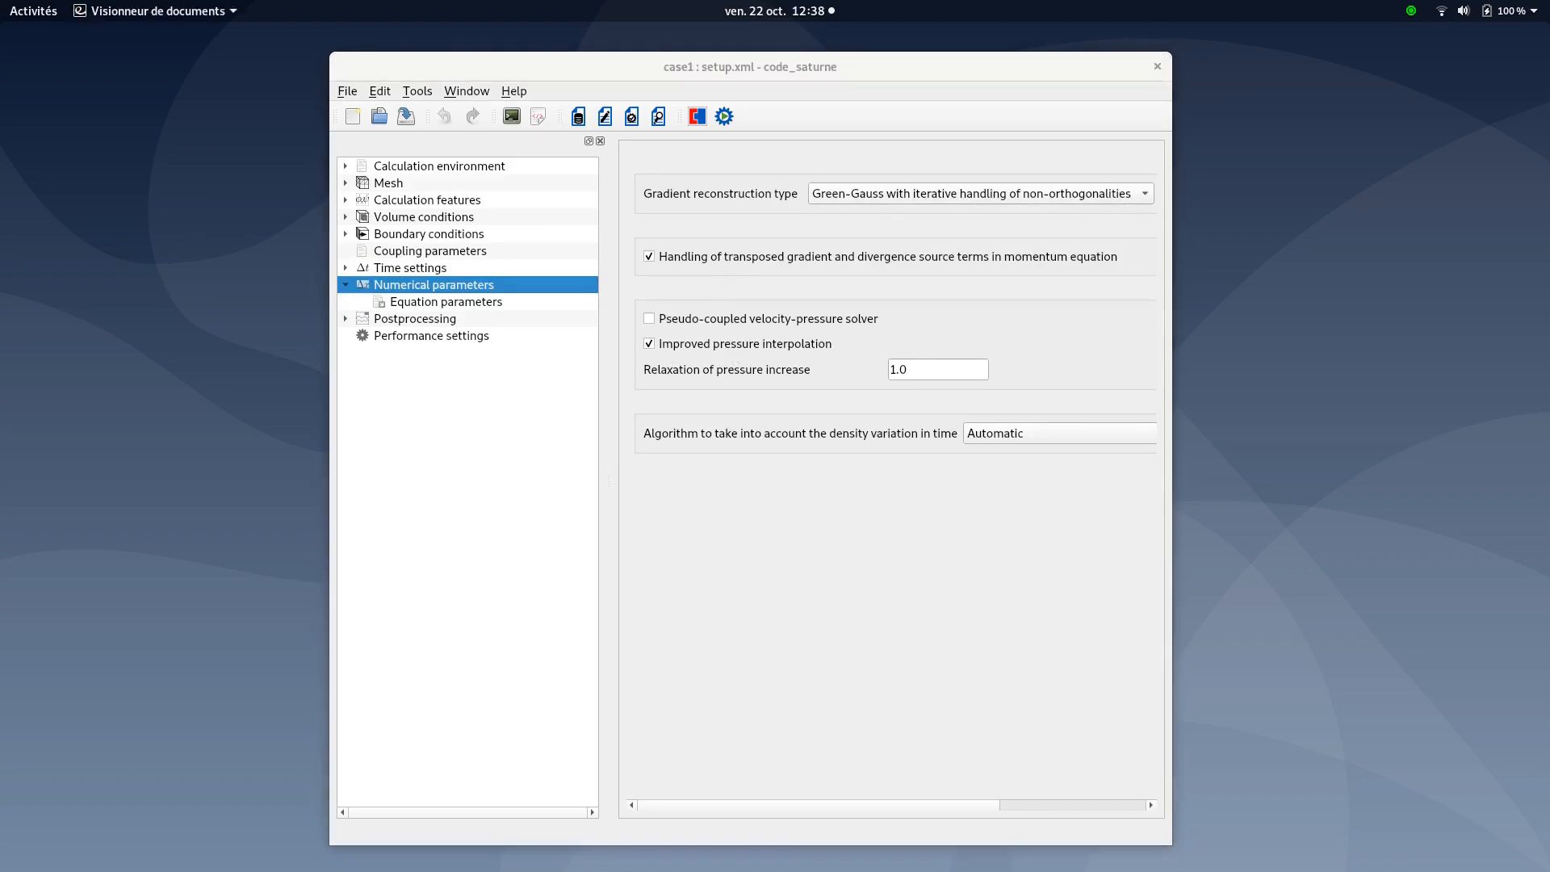
pyautogui.click(412, 302)
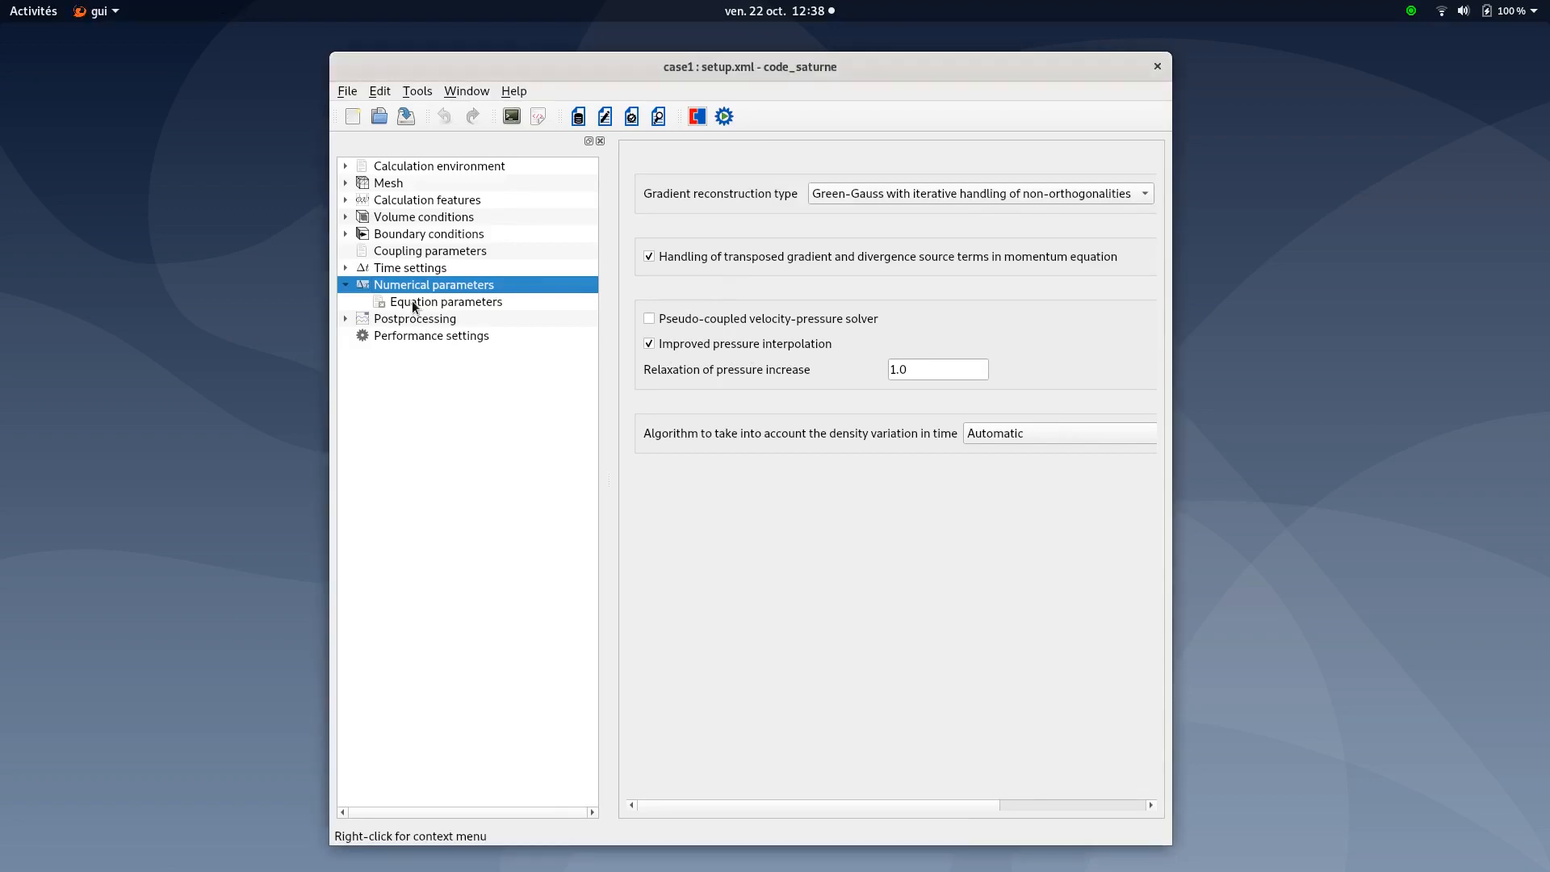
pyautogui.click(412, 301)
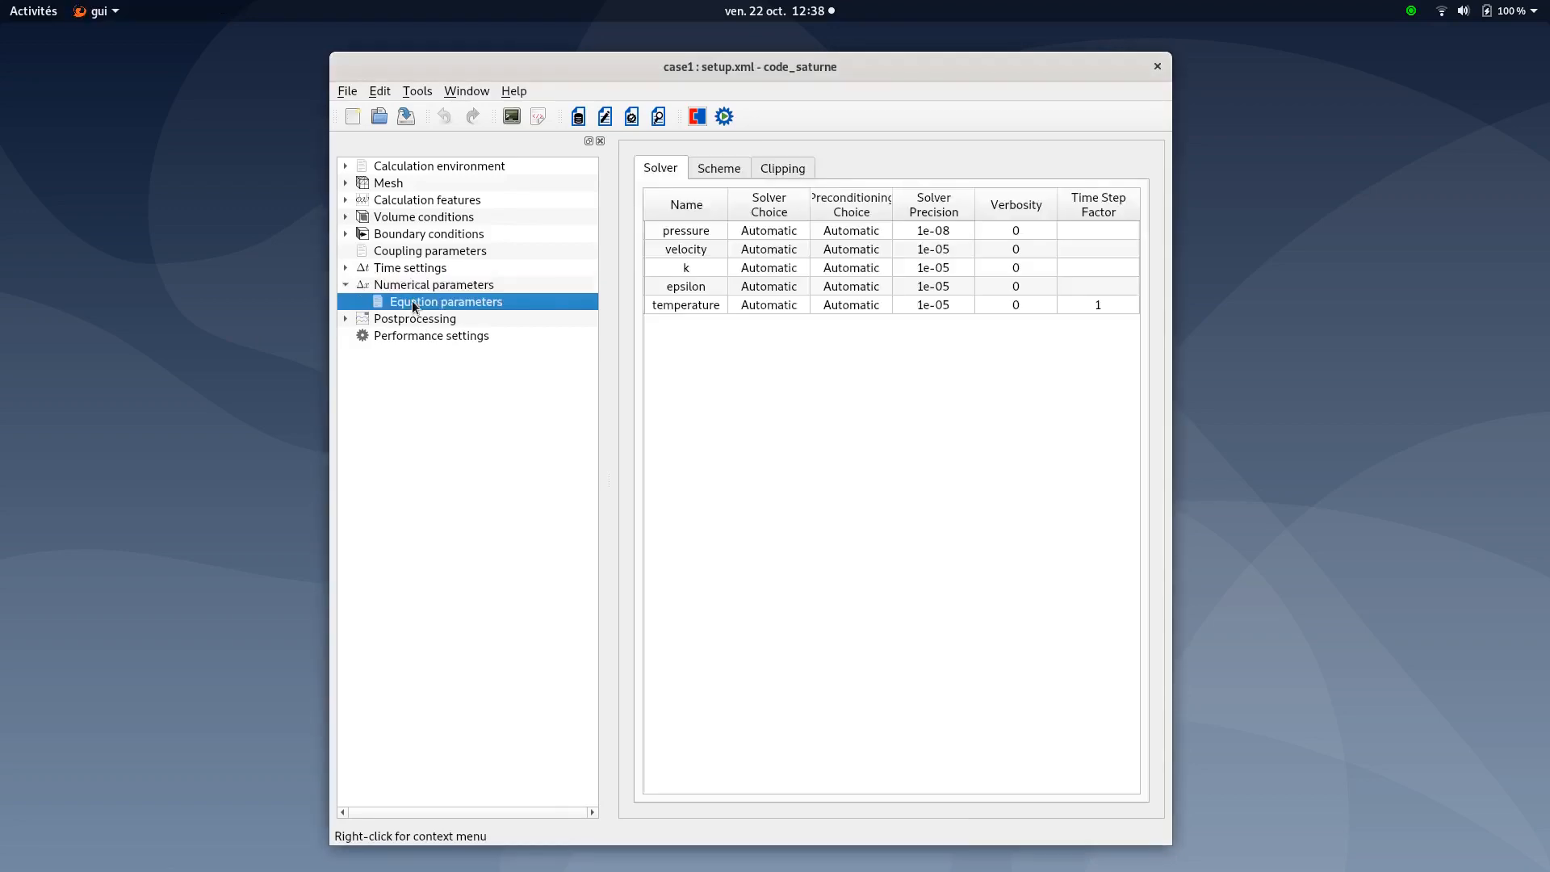
pyautogui.click(773, 171)
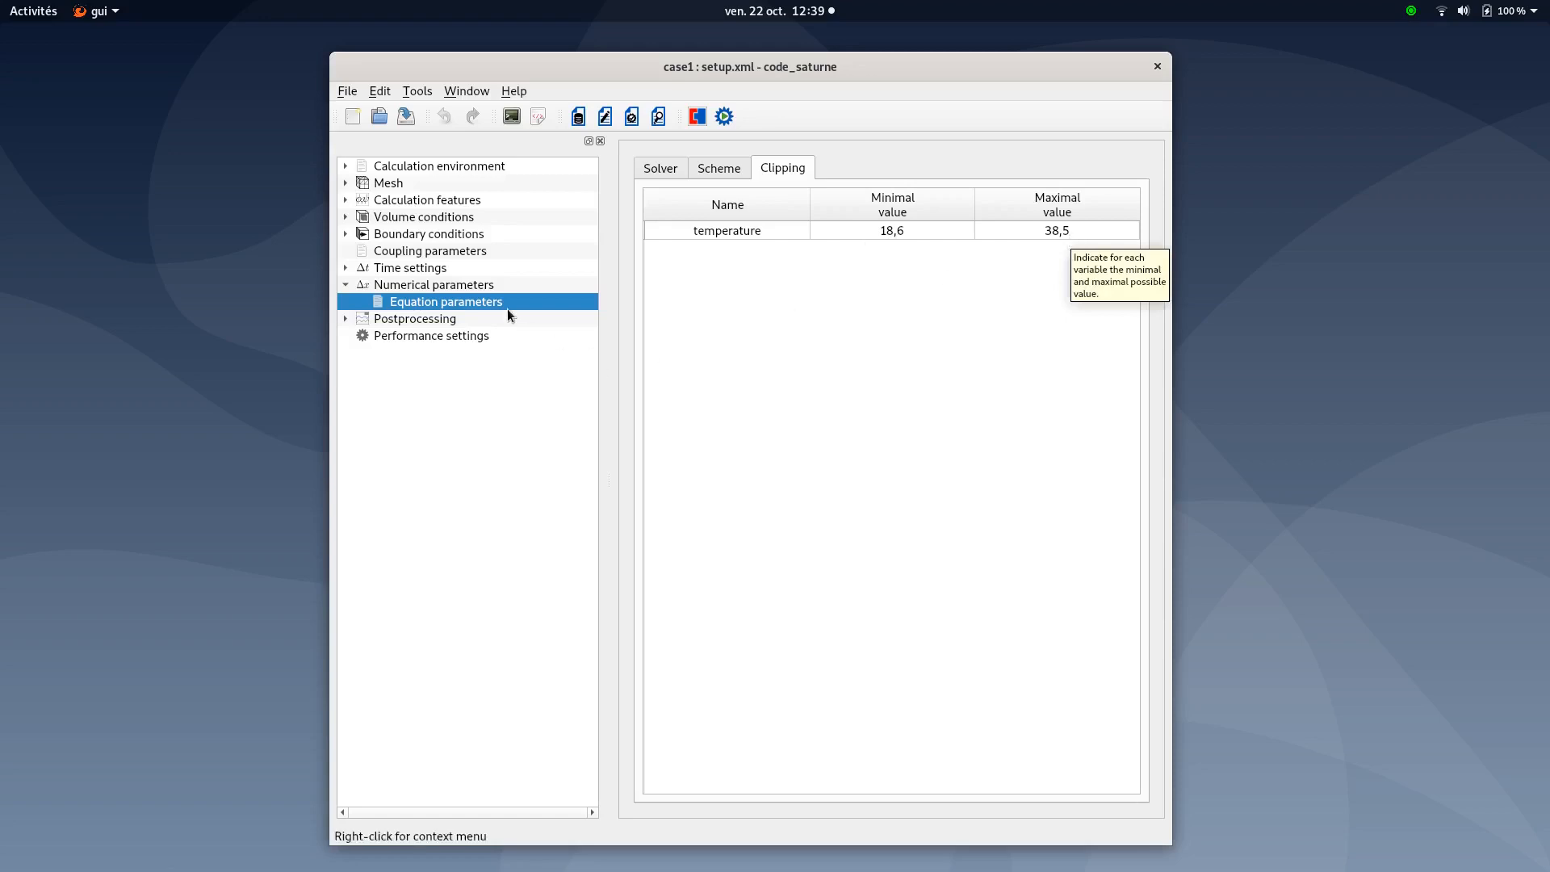
pyautogui.hotkey('alt', 'Tab')
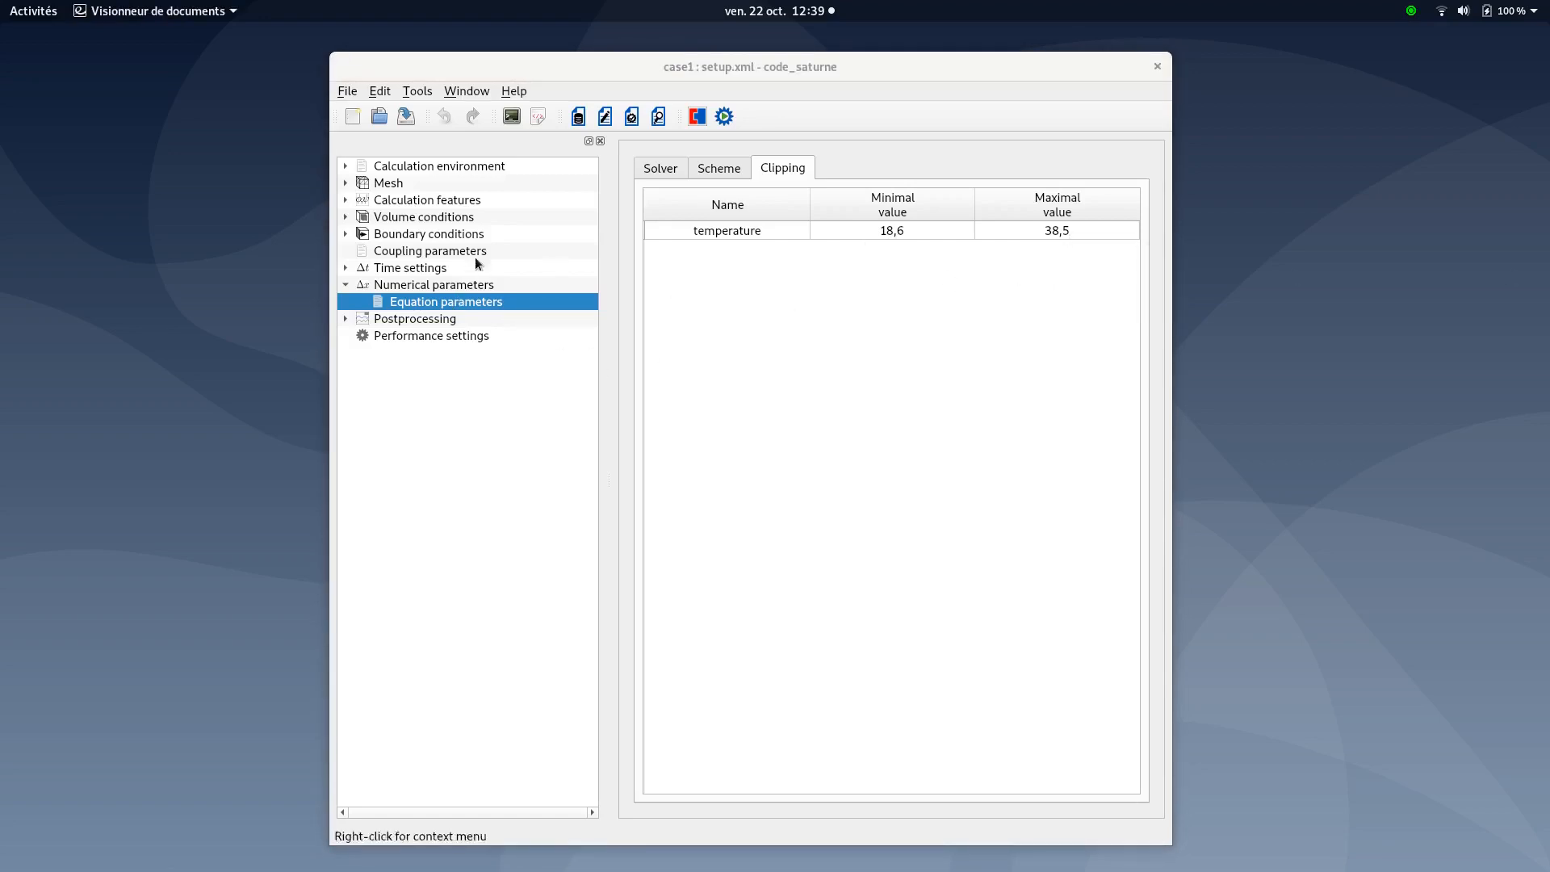
pyautogui.click(346, 284)
# Review postprocessing writers, meshes and monitoring points, then list profiles profile16 and profile32 on TempC
pyautogui.click(405, 304)
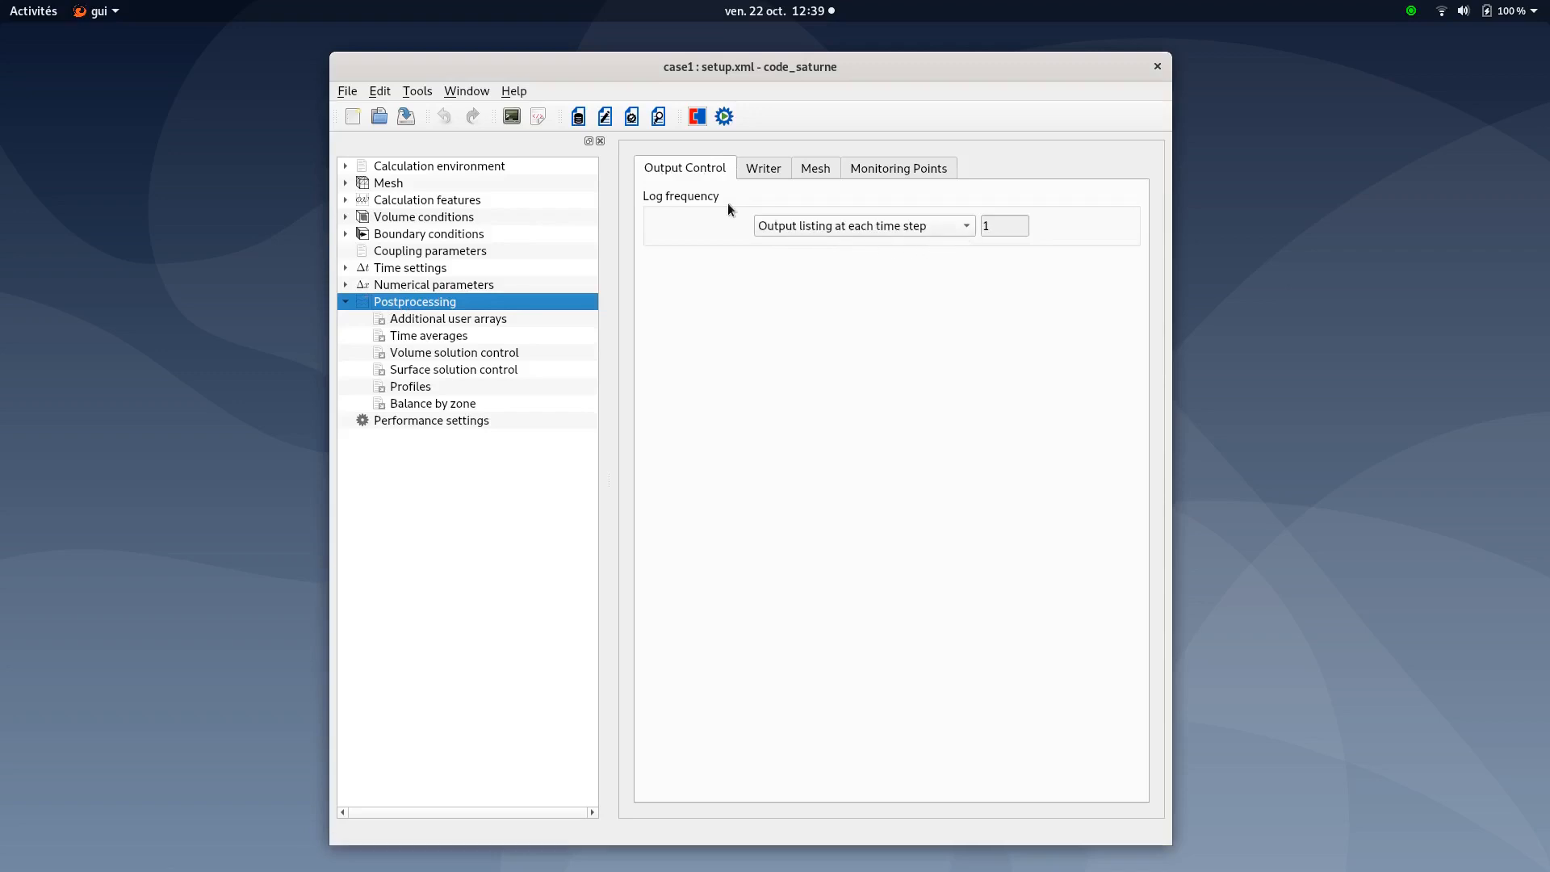
pyautogui.click(766, 176)
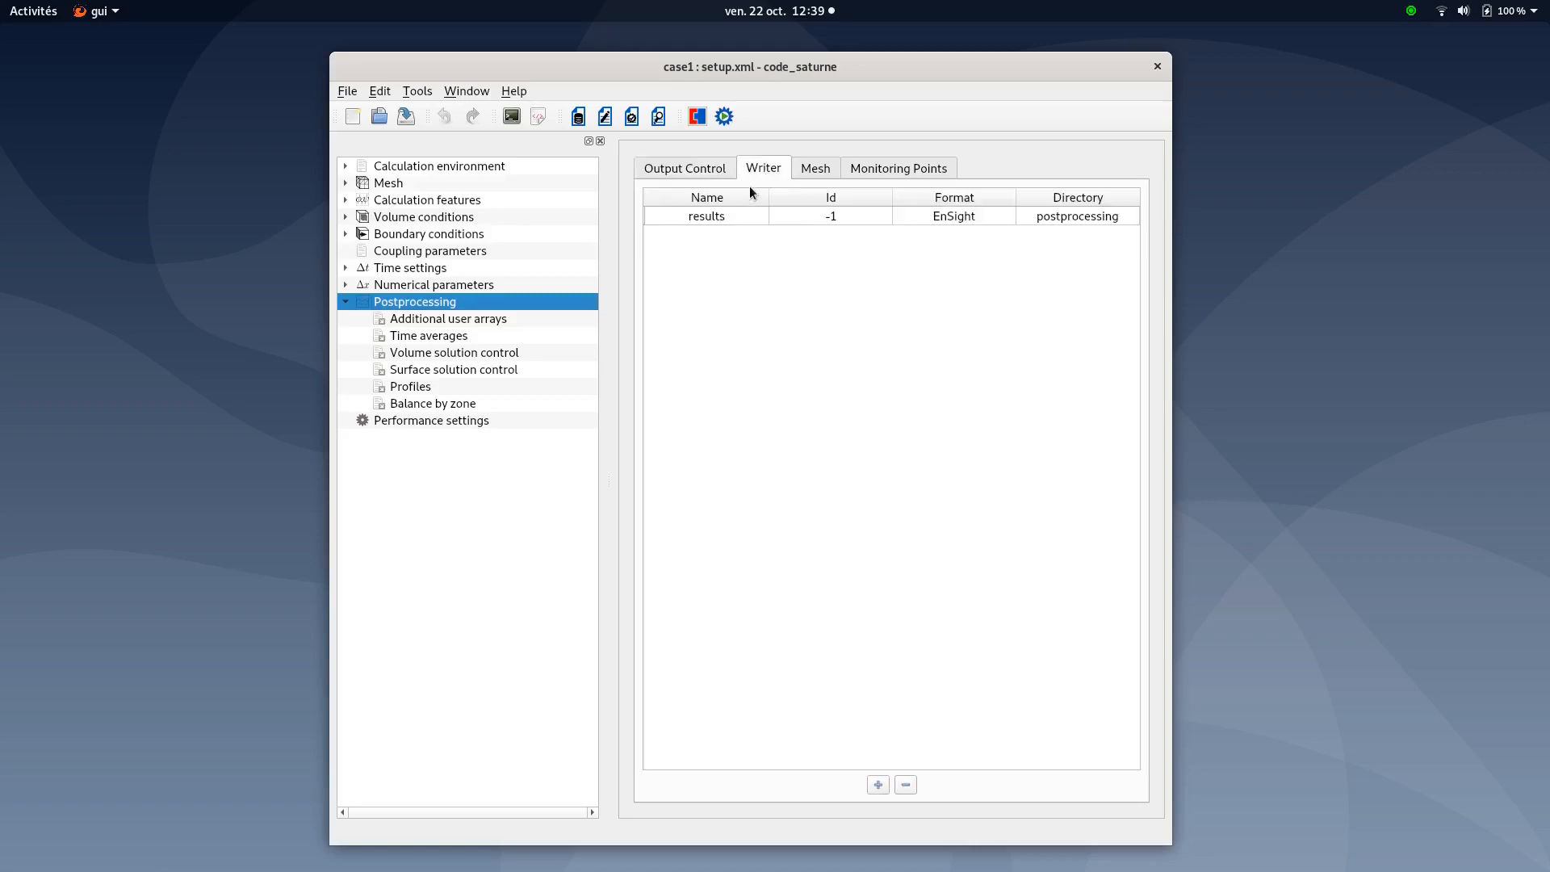
pyautogui.click(725, 223)
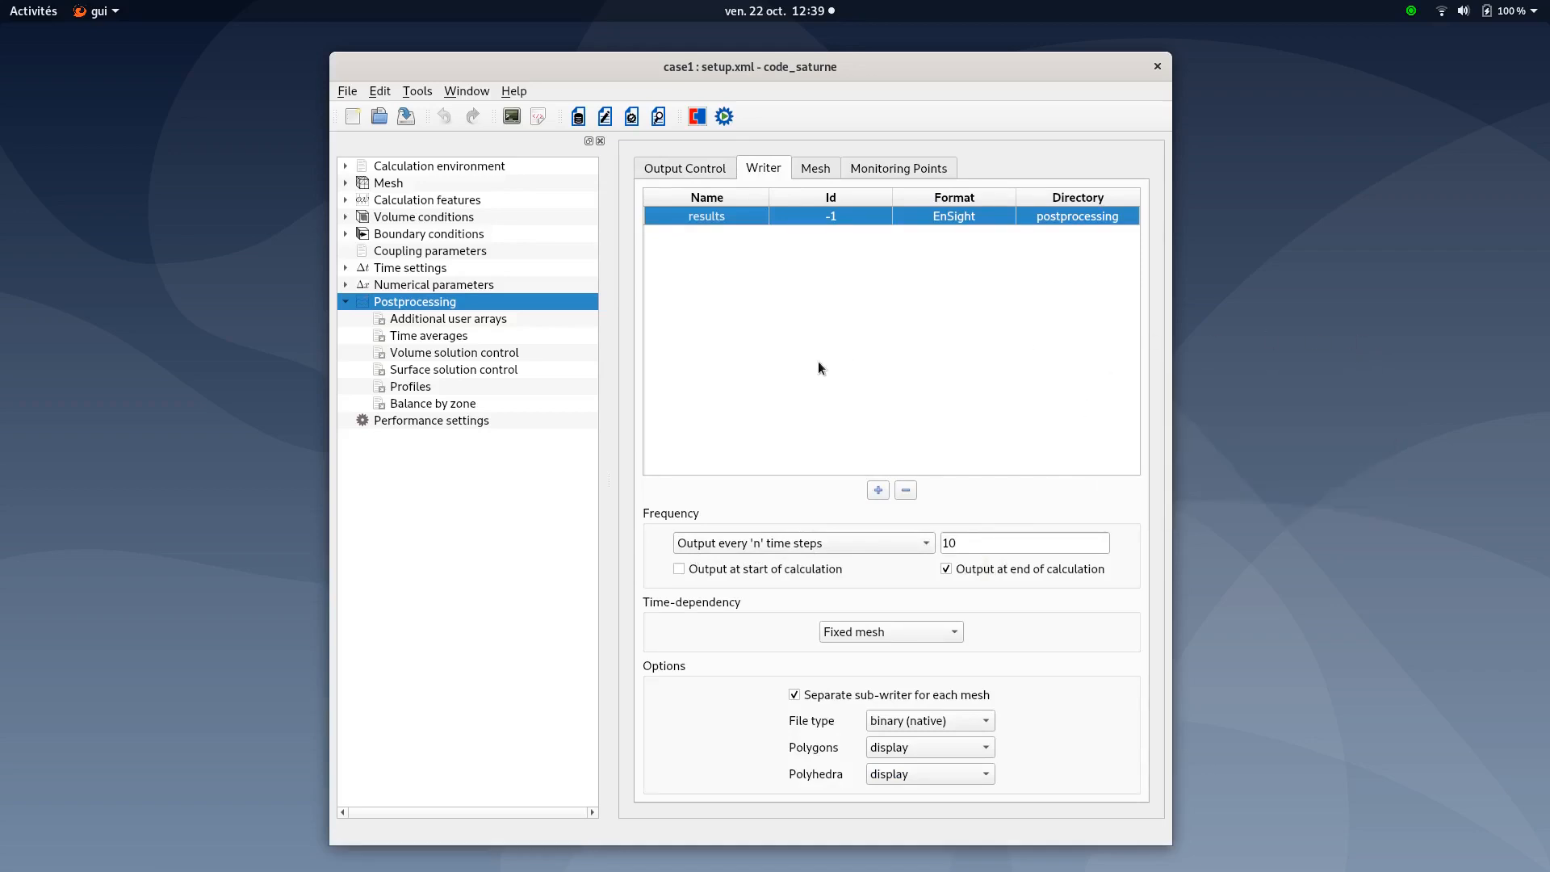
pyautogui.click(817, 169)
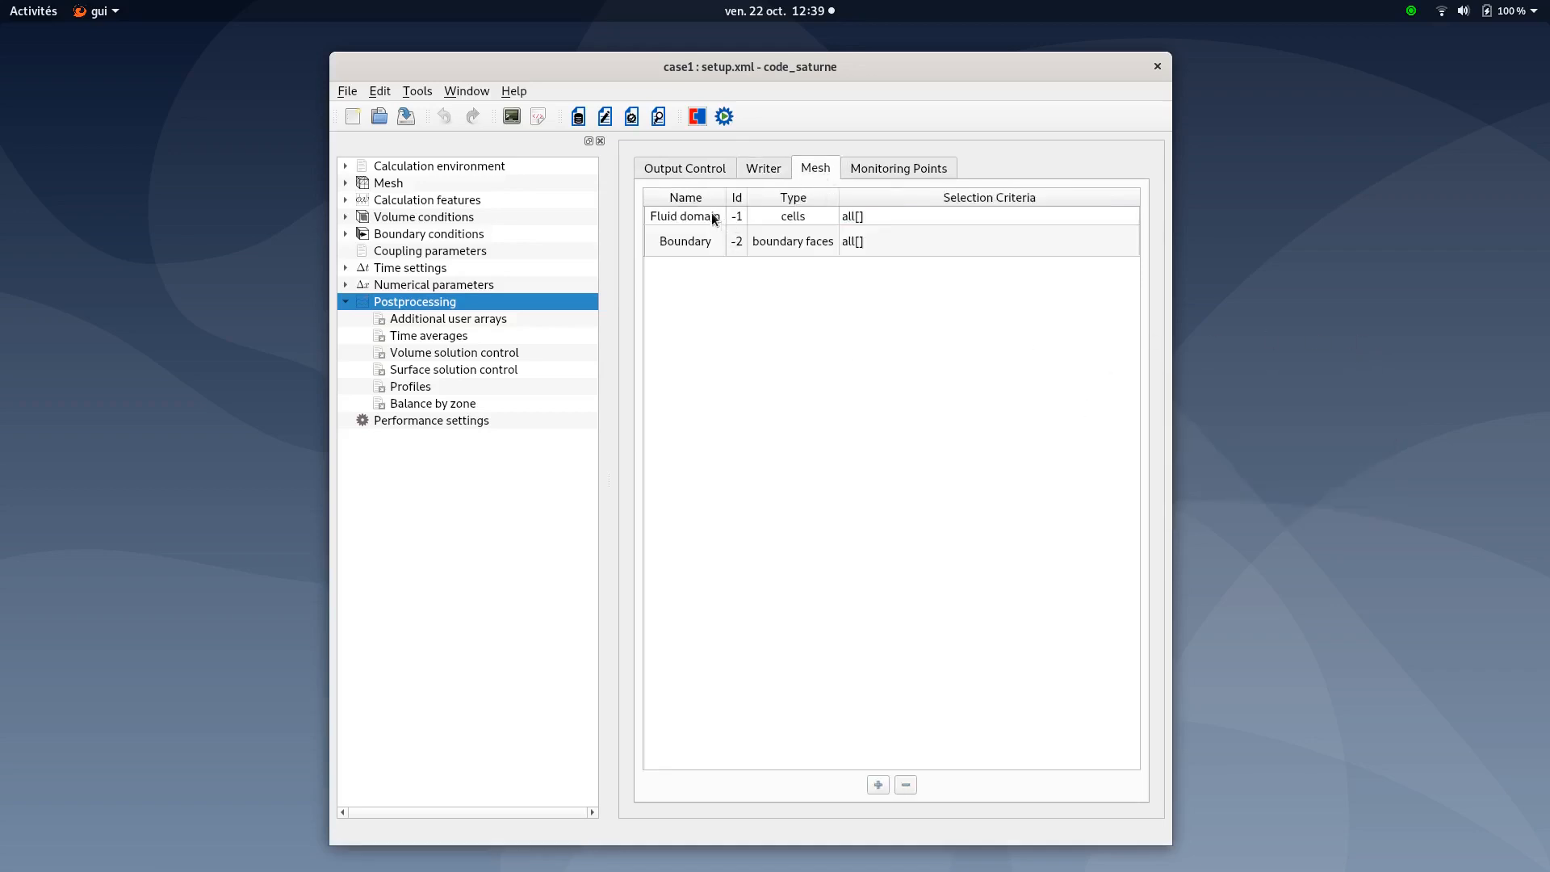
pyautogui.click(898, 171)
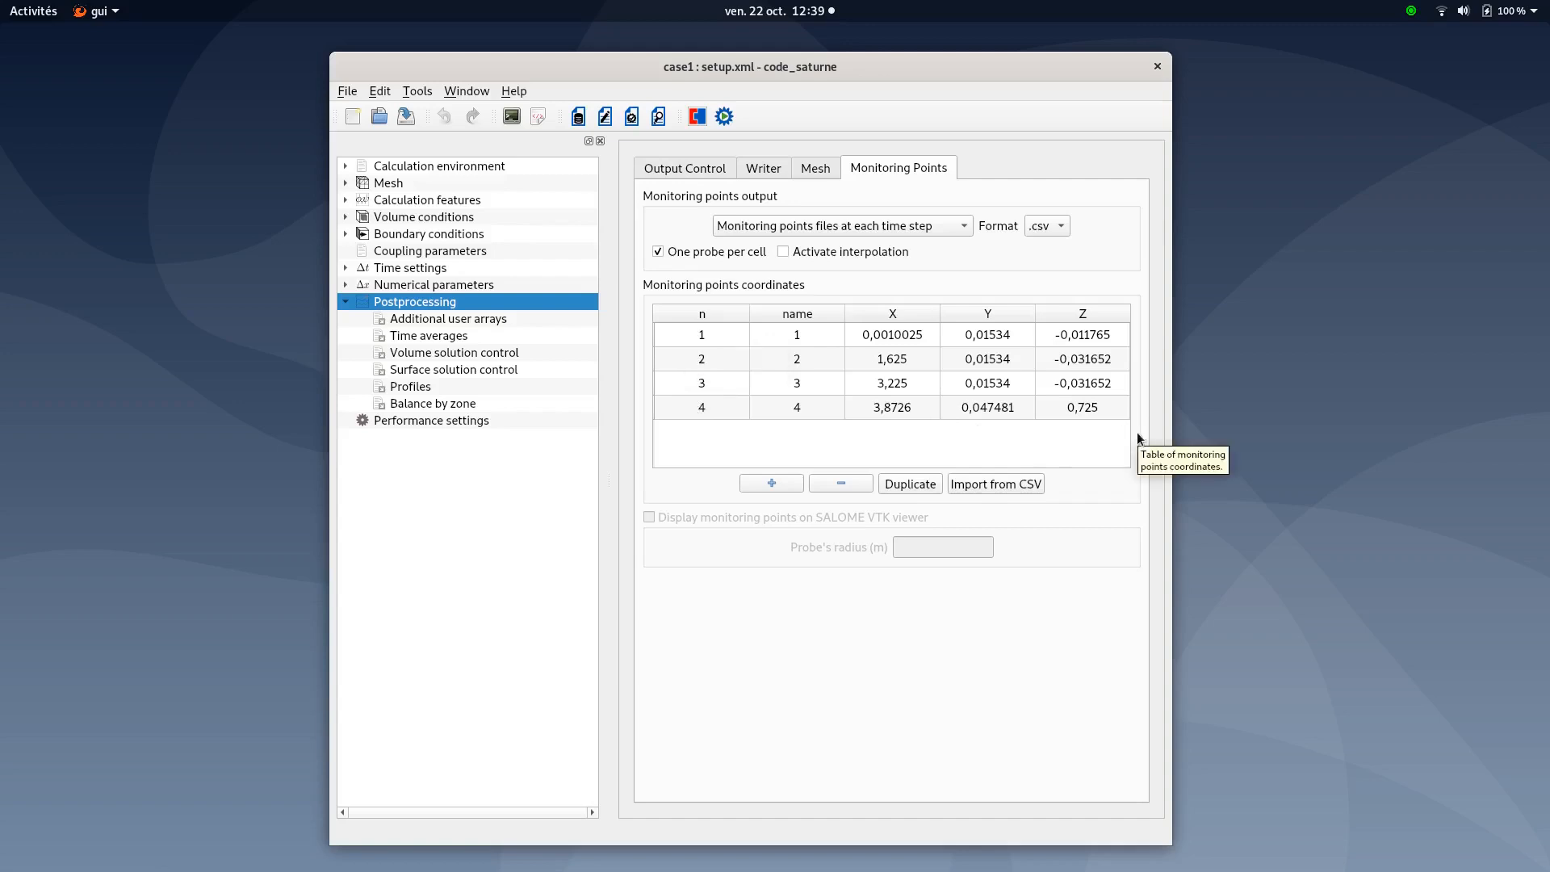
pyautogui.hotkey('alt', 'Tab')
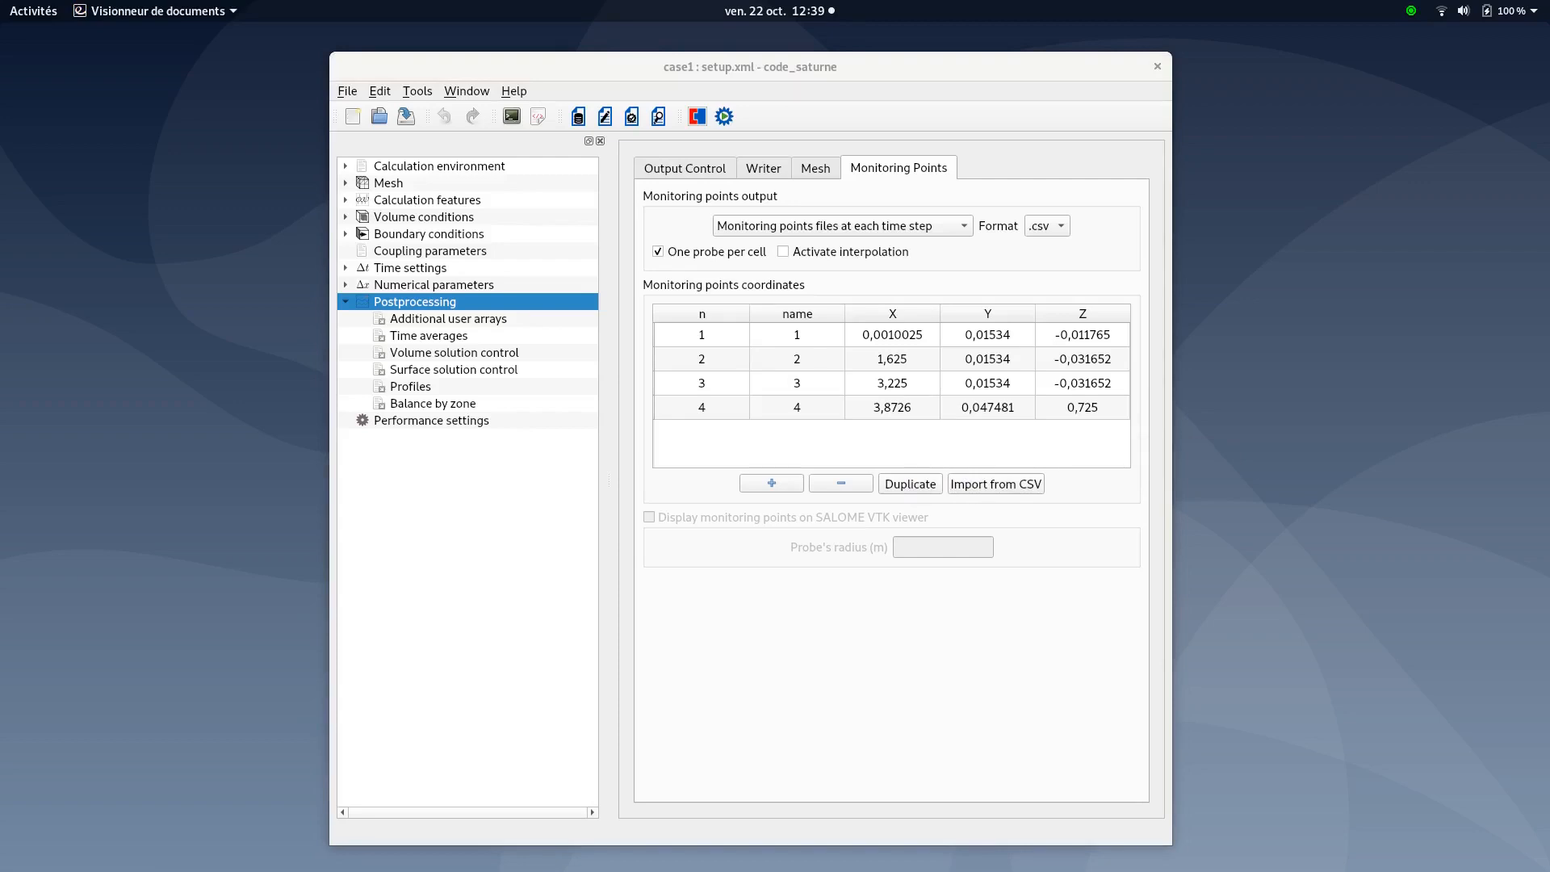
pyautogui.click(407, 387)
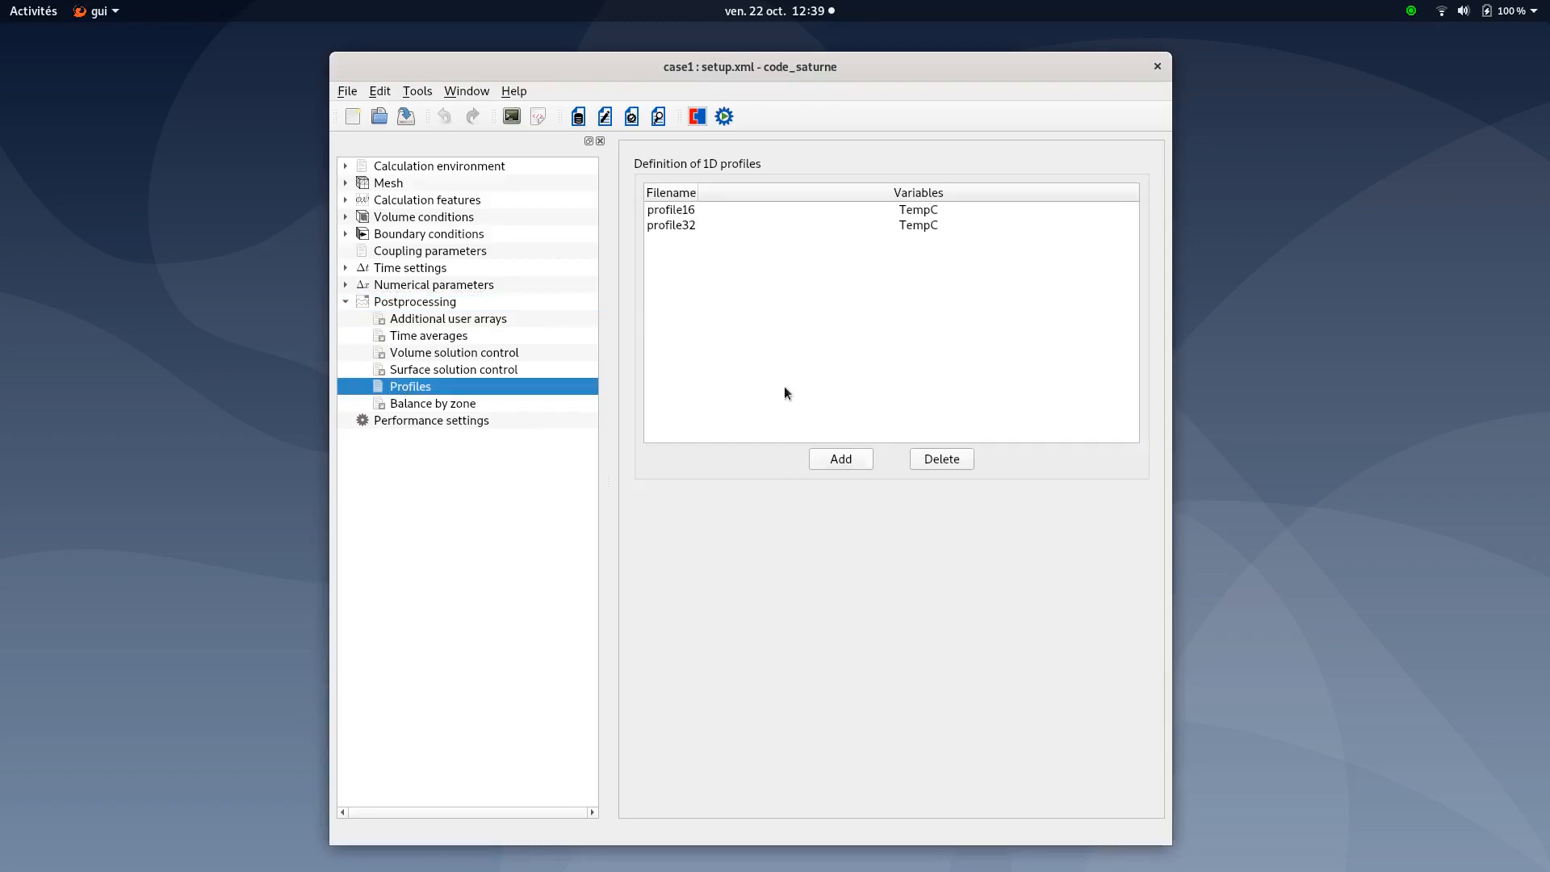
# Open profile16's line definition: x = 1.6, y = 0, z = -0.2+s*0.4
pyautogui.click(677, 212)
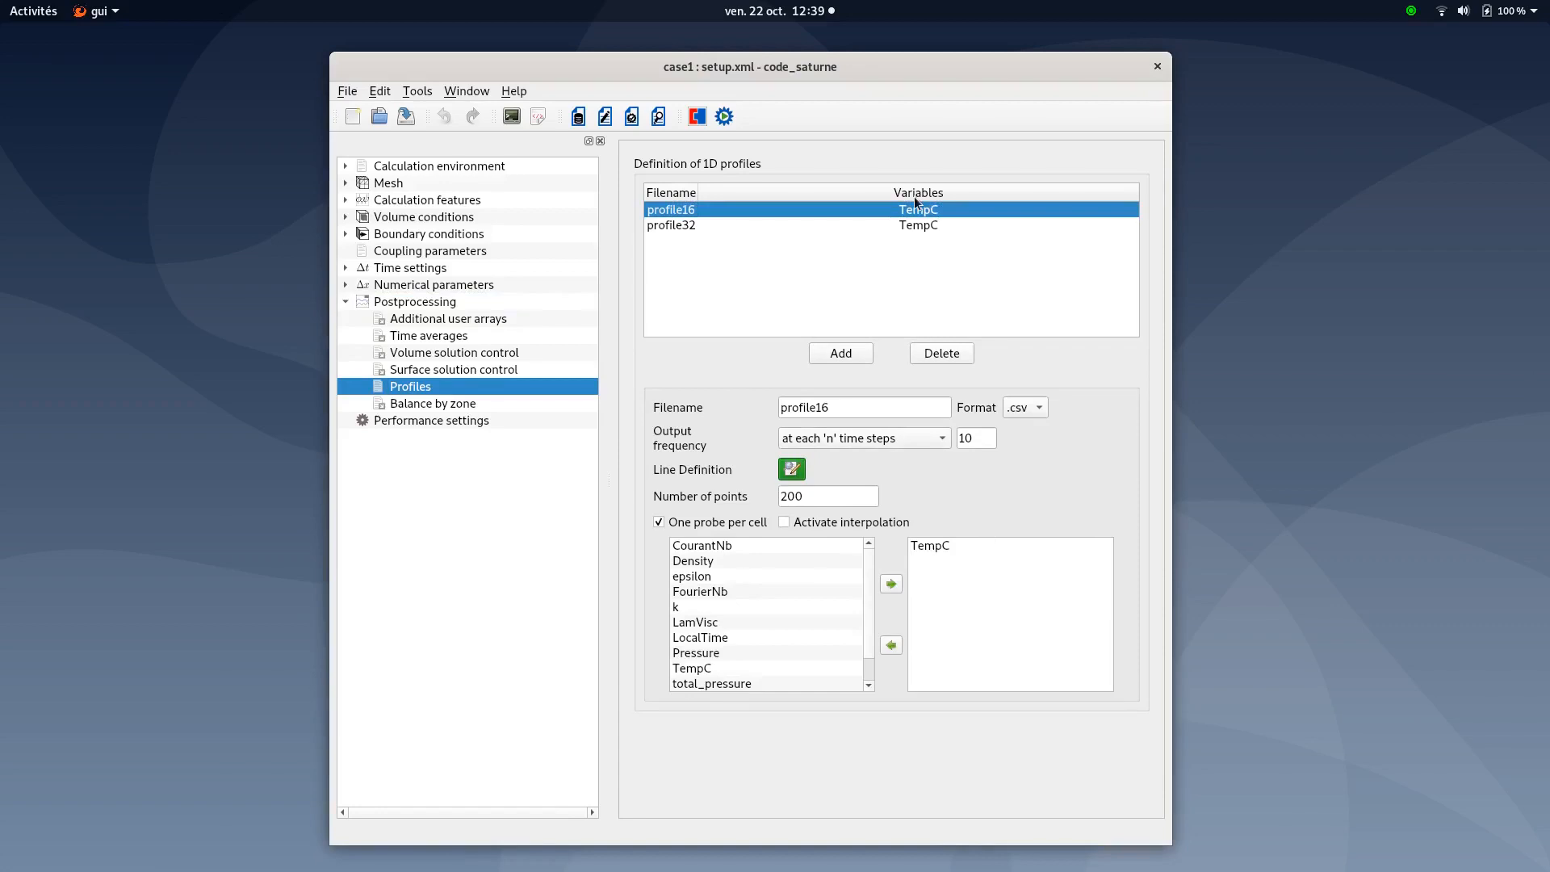
pyautogui.click(793, 472)
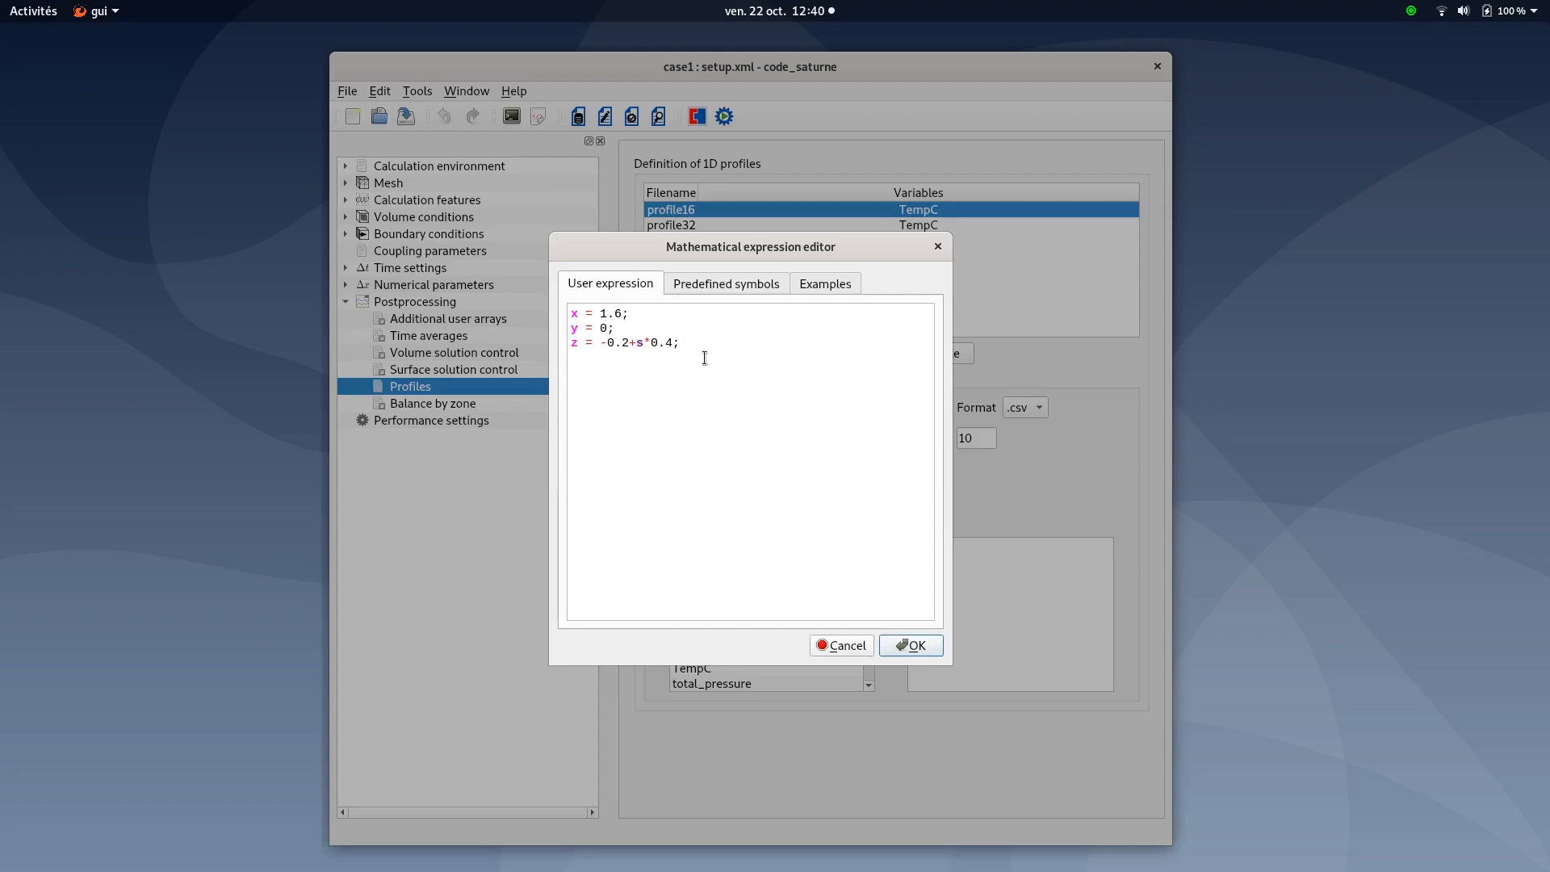
# Browse the expression editor's Examples and Predefined symbols, then close profile16's line editor
pyautogui.click(821, 288)
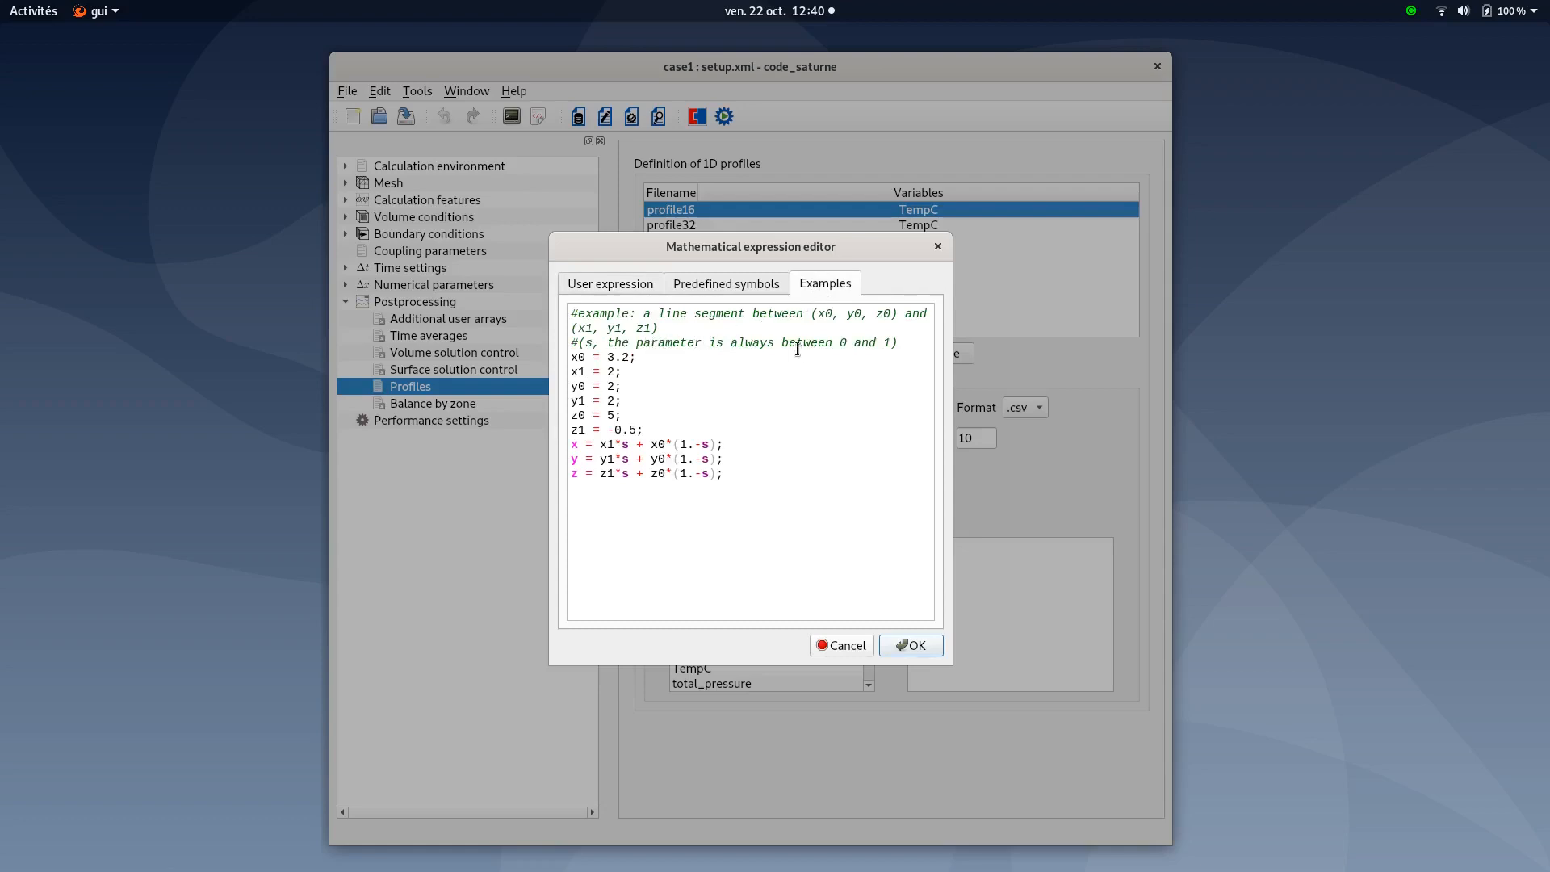
pyautogui.click(749, 283)
pyautogui.click(632, 286)
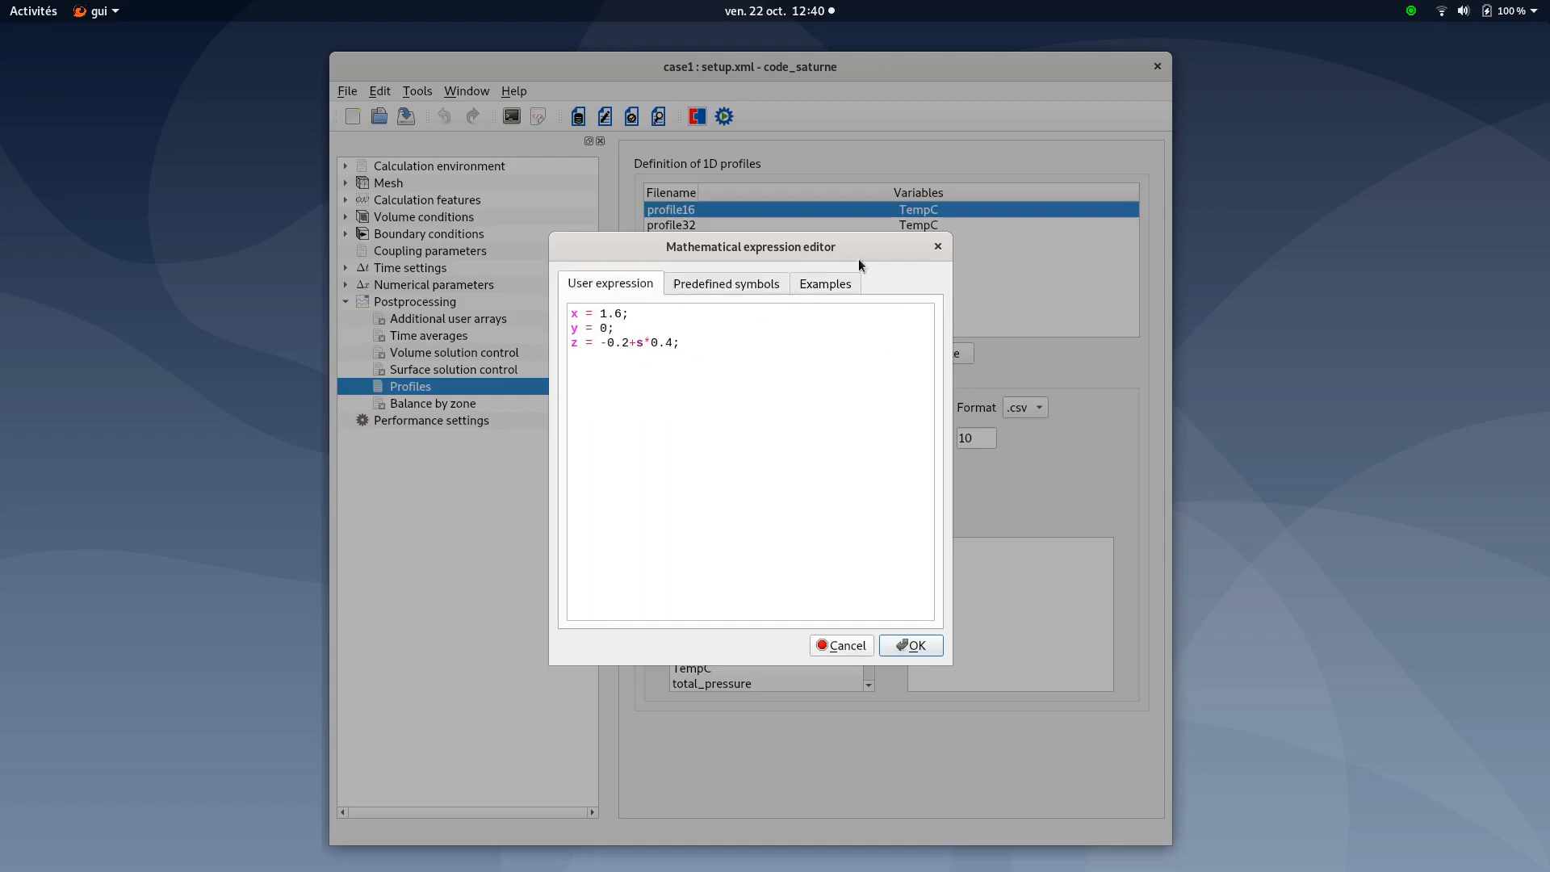
pyautogui.click(940, 248)
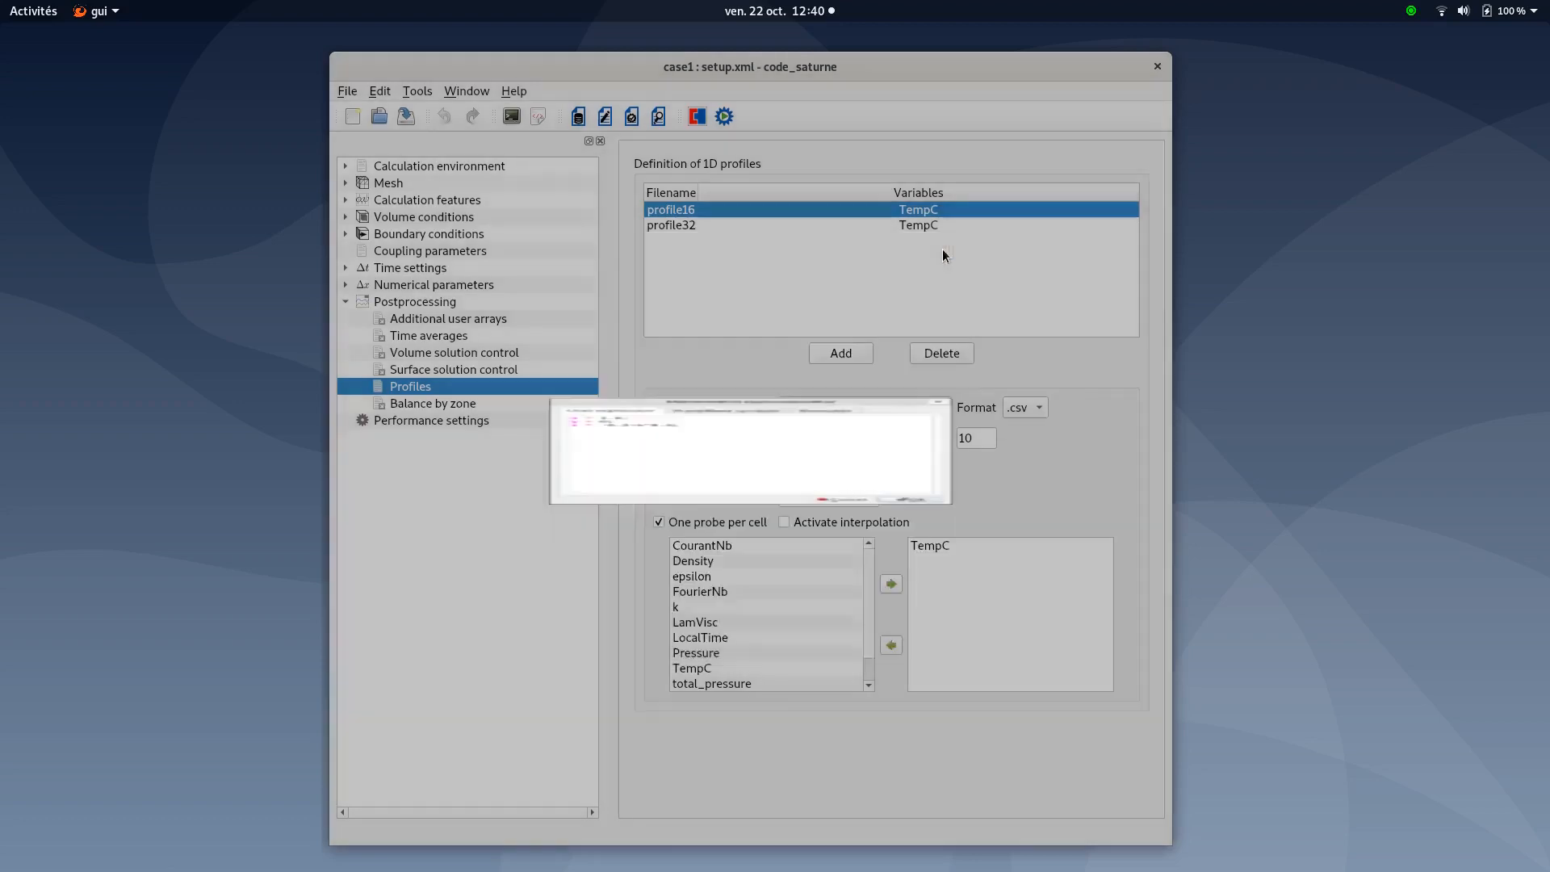
# Check profile32's line definition (x = 3.2), then show Run computation with 4 processes, 2 threads
pyautogui.click(671, 226)
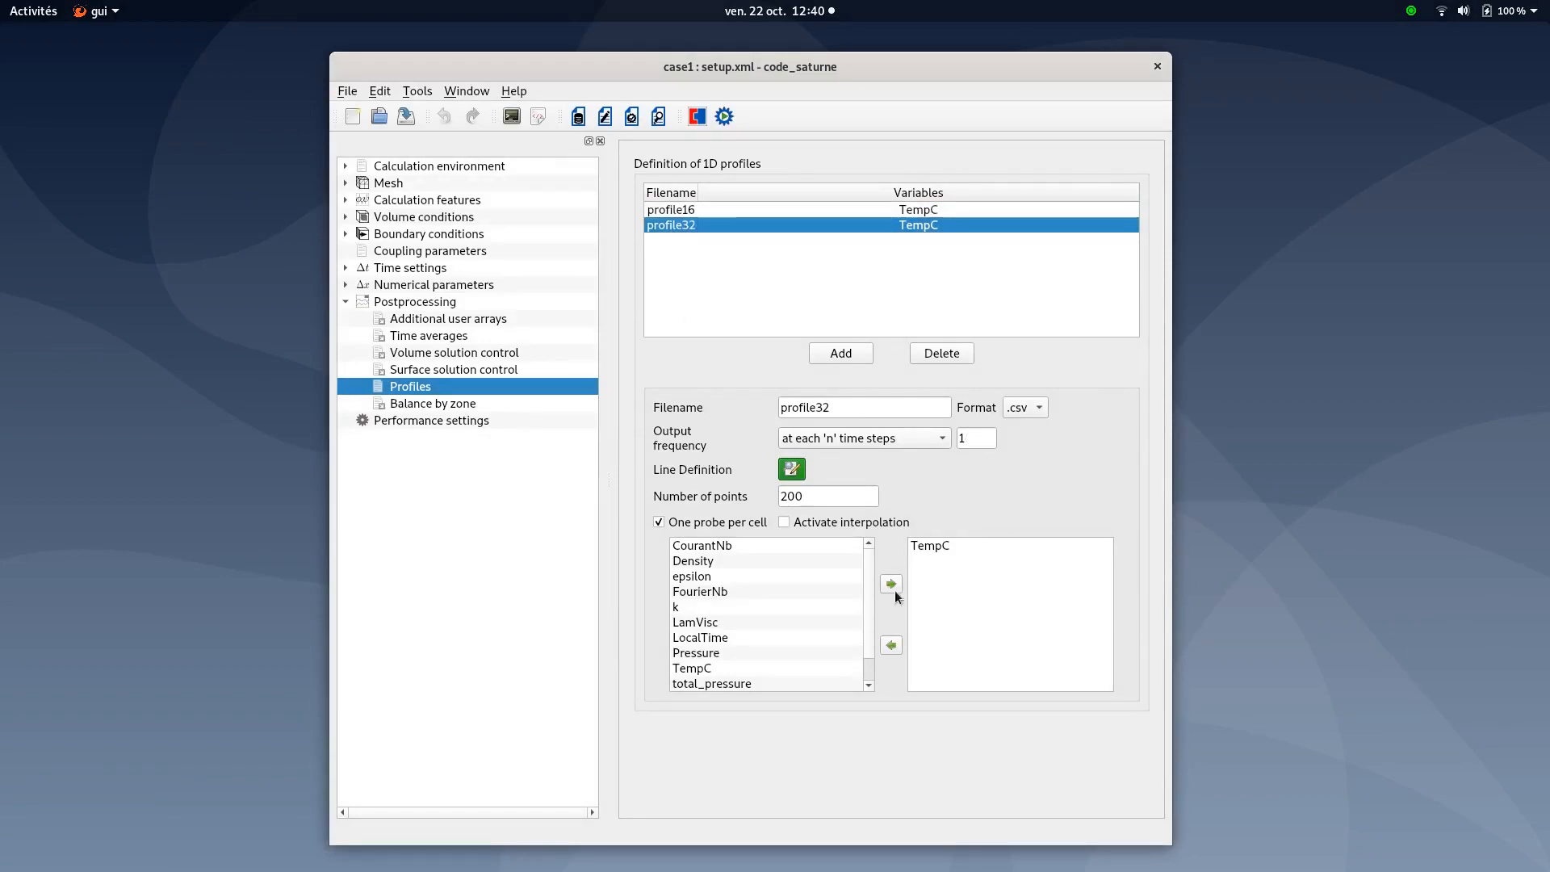
pyautogui.click(793, 470)
pyautogui.moveTo(599, 314); pyautogui.dragTo(622, 314)
pyautogui.click(932, 645)
pyautogui.hotkey('alt', 'Tab')
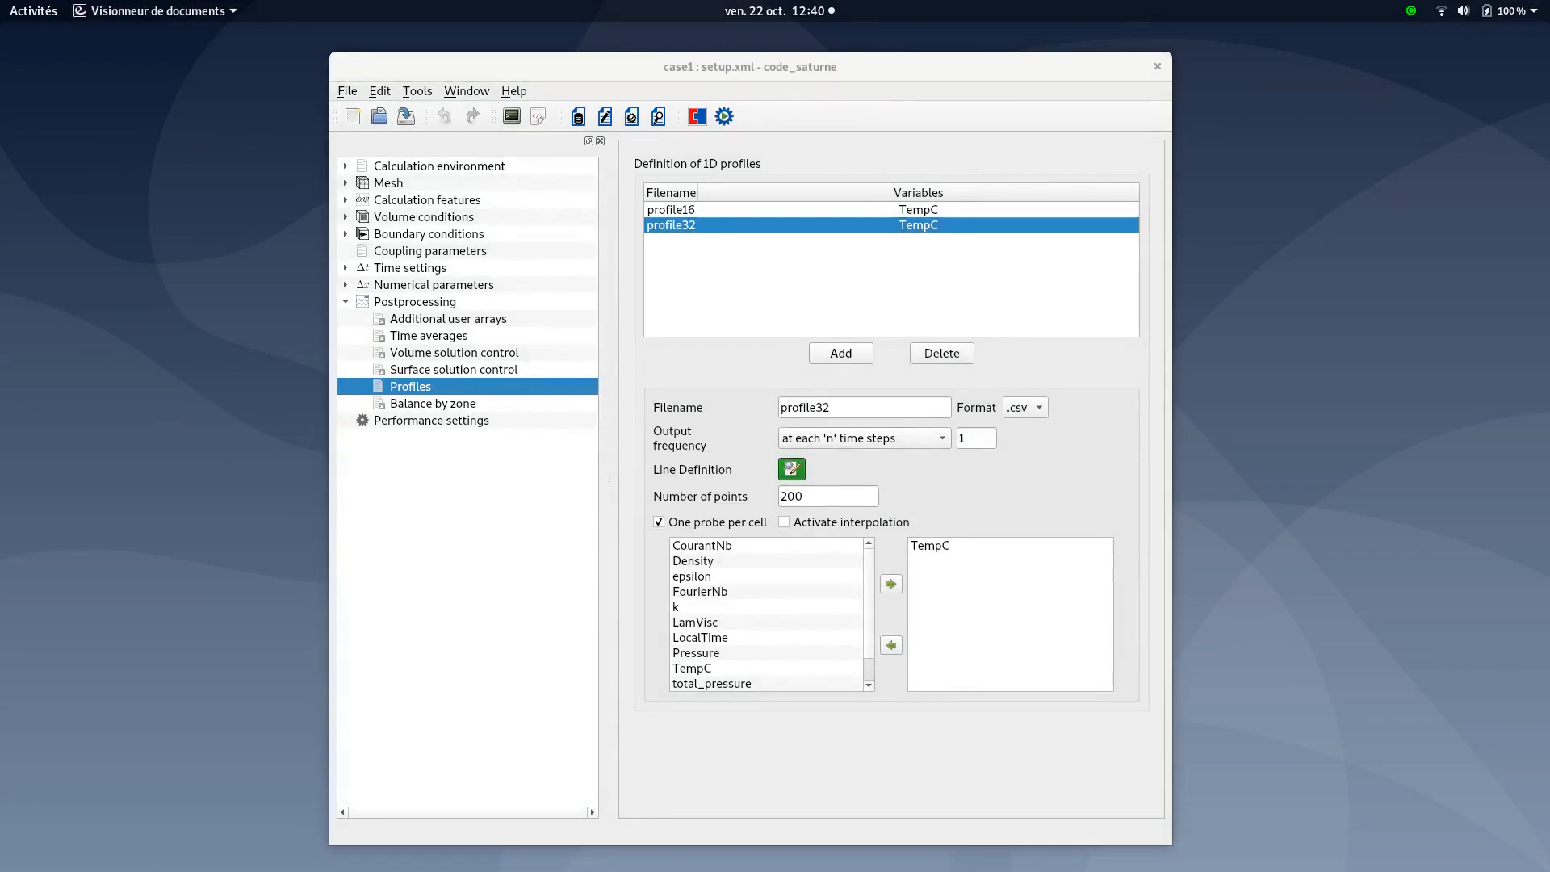
pyautogui.click(342, 302)
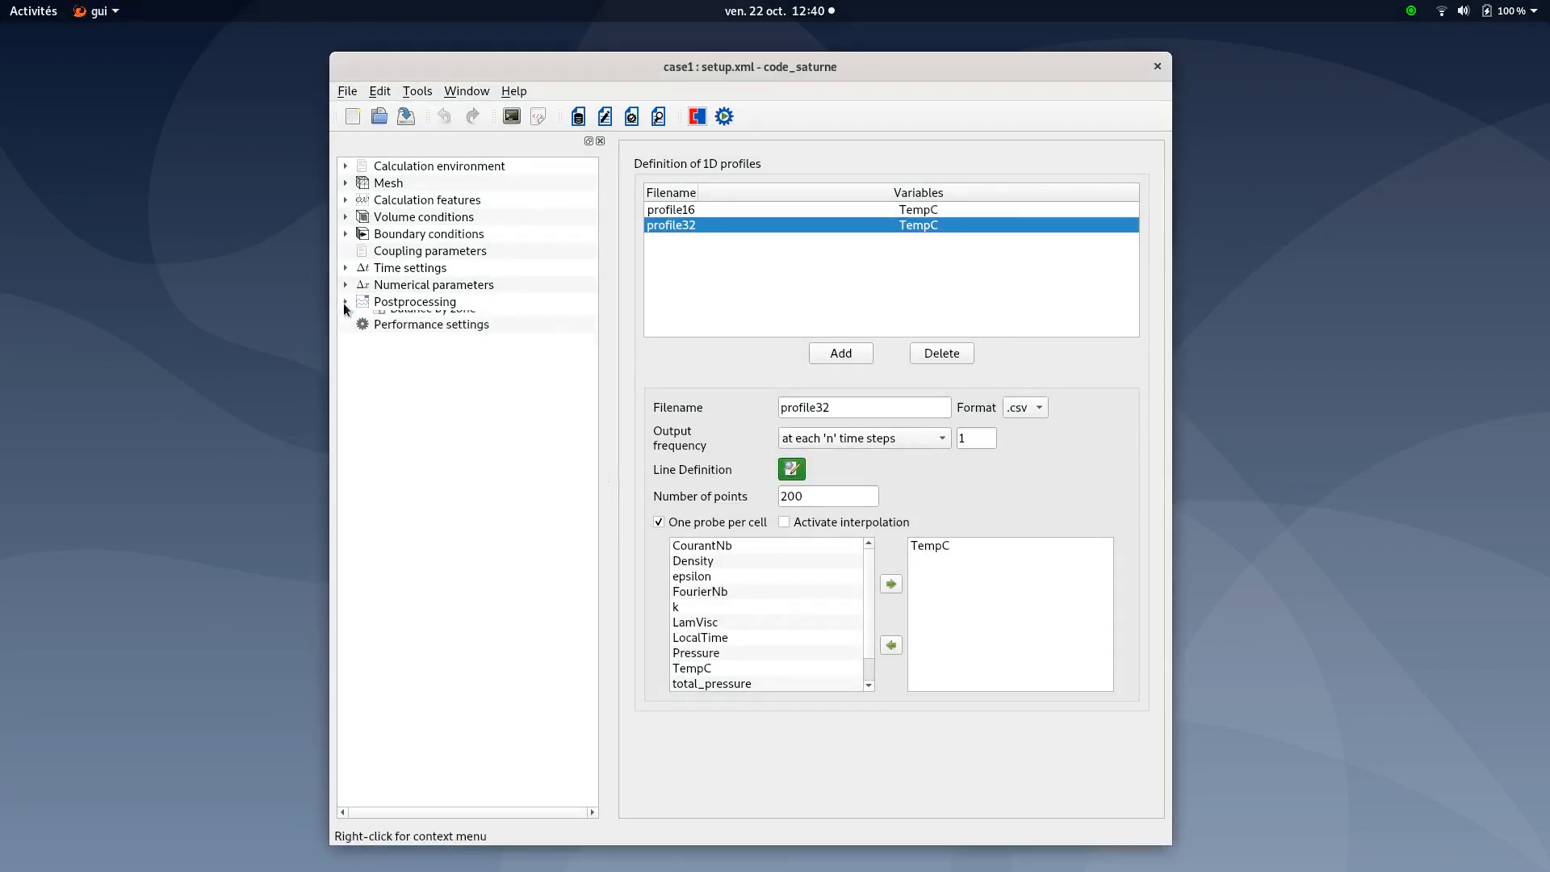
pyautogui.click(724, 116)
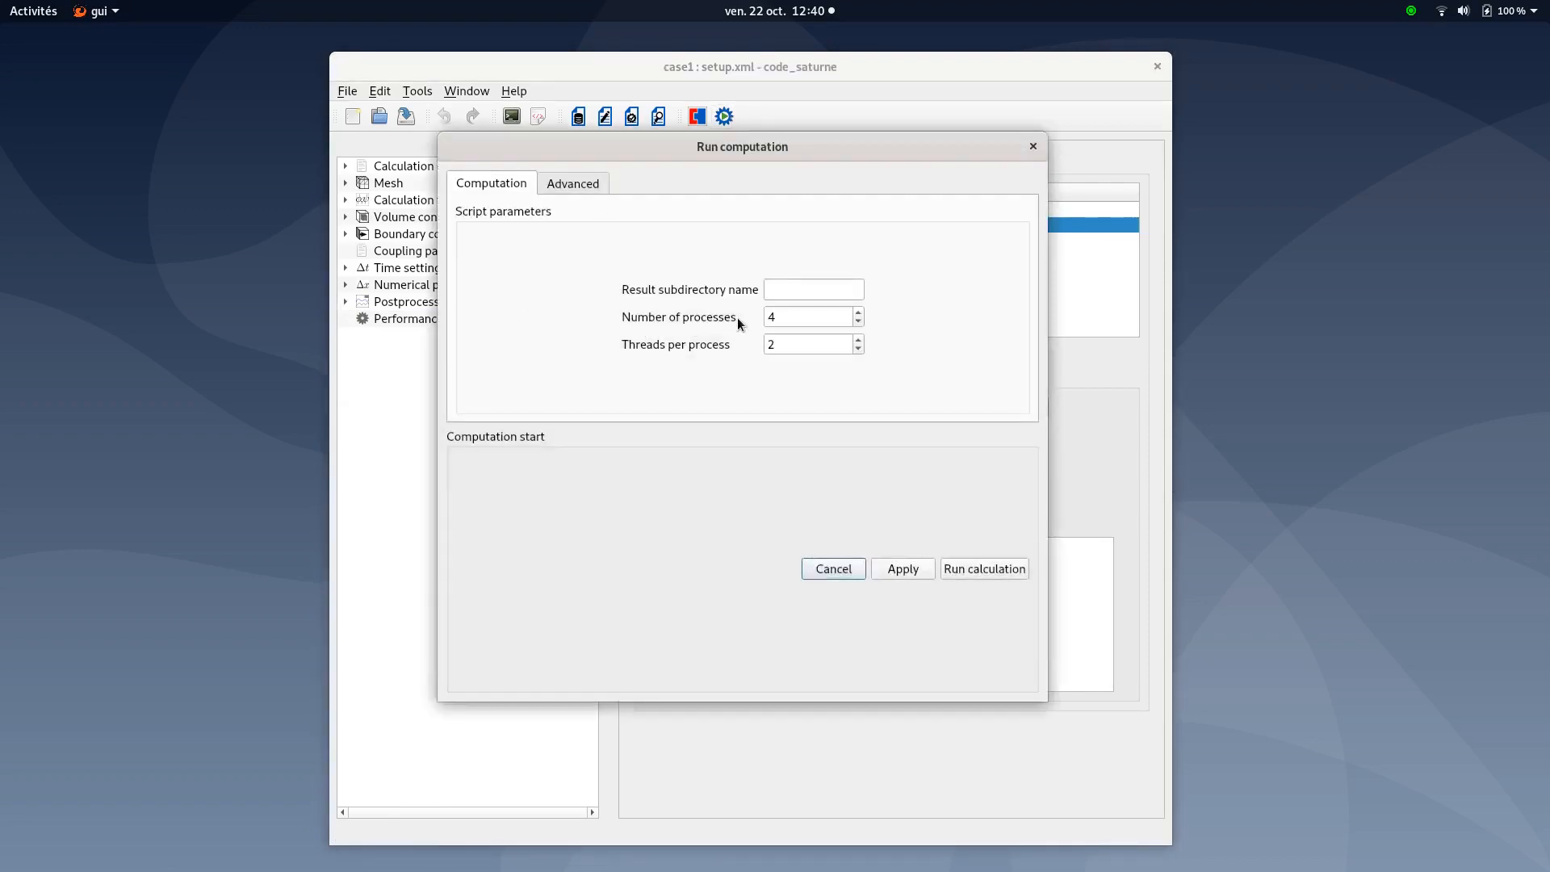
# Lower threads per process to 1 and start the calculation
pyautogui.click(858, 349)
pyautogui.moveTo(832, 317); pyautogui.dragTo(750, 304)
pyautogui.click(968, 574)
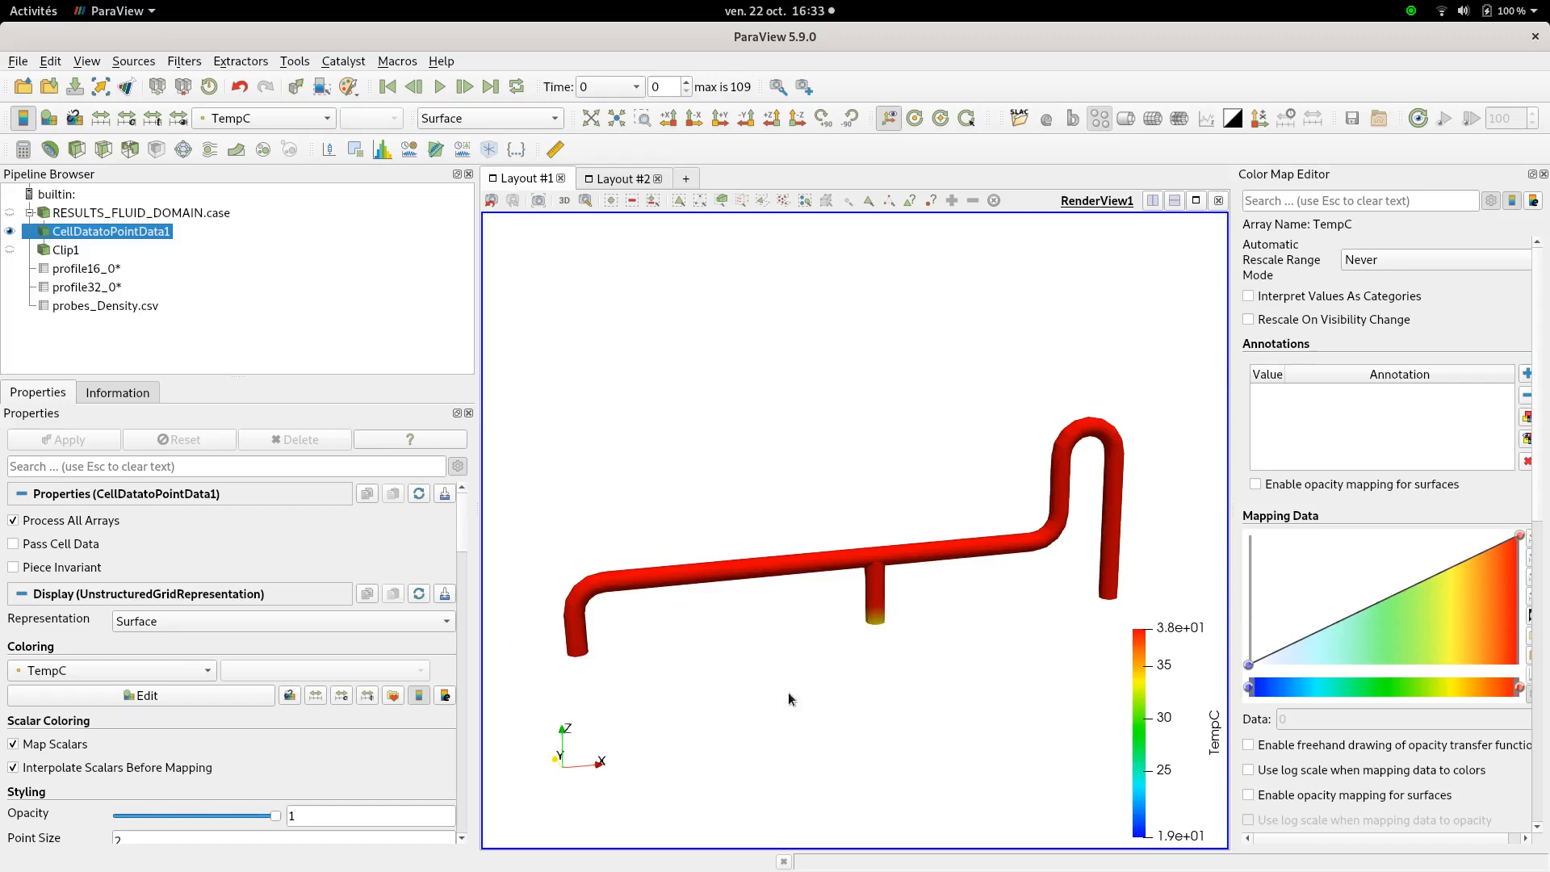
# Play TempC to the last time step, then display only Clip1 instead of CellDatatoPointData1
pyautogui.click(441, 87)
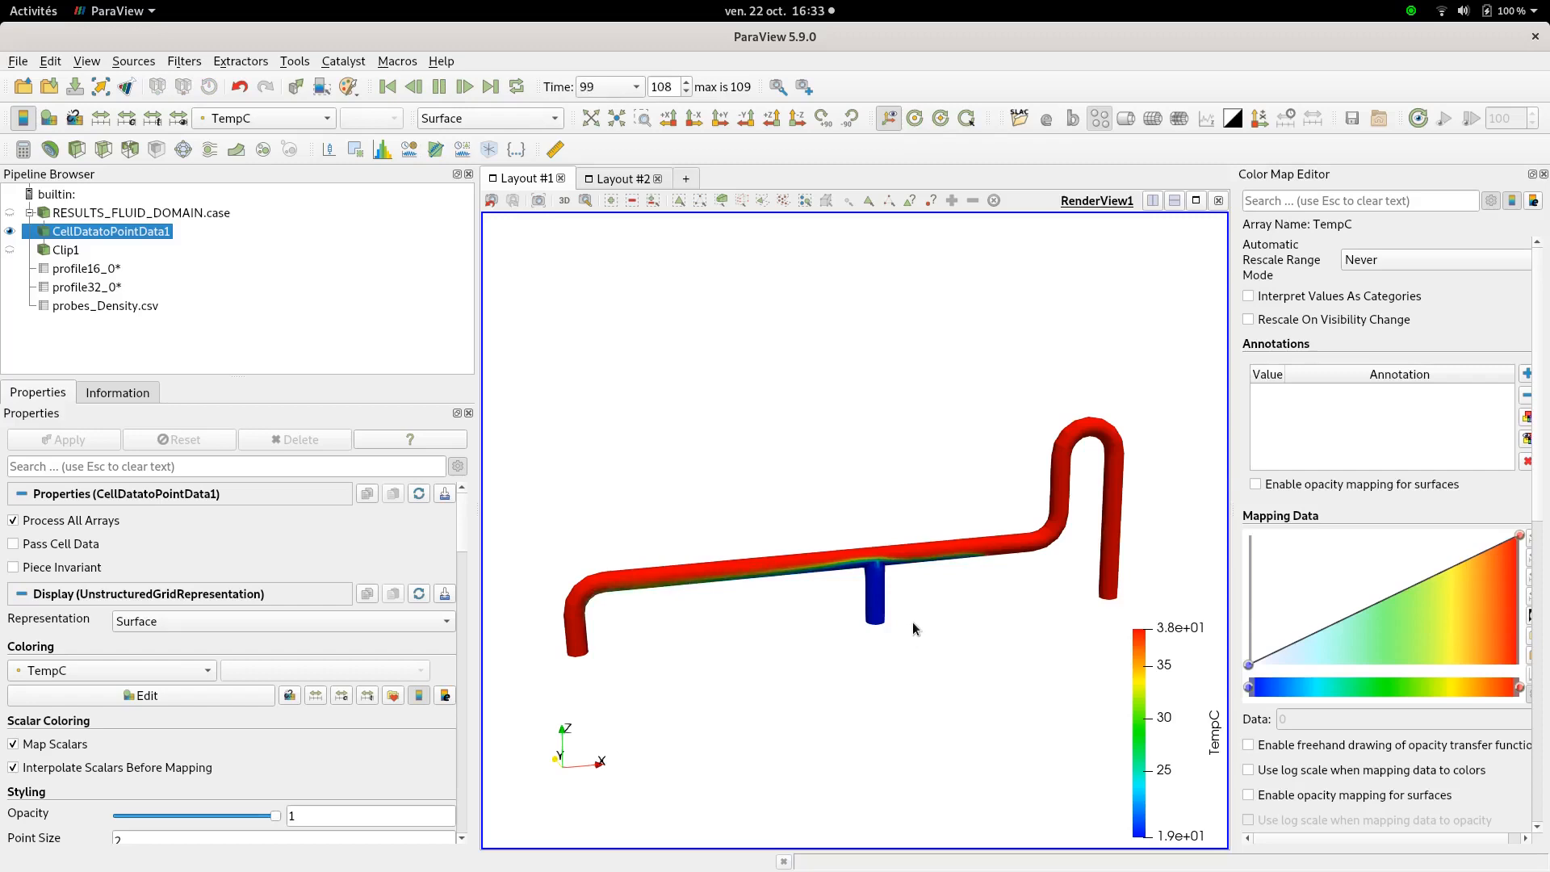
pyautogui.moveTo(904, 617); pyautogui.dragTo(881, 501)
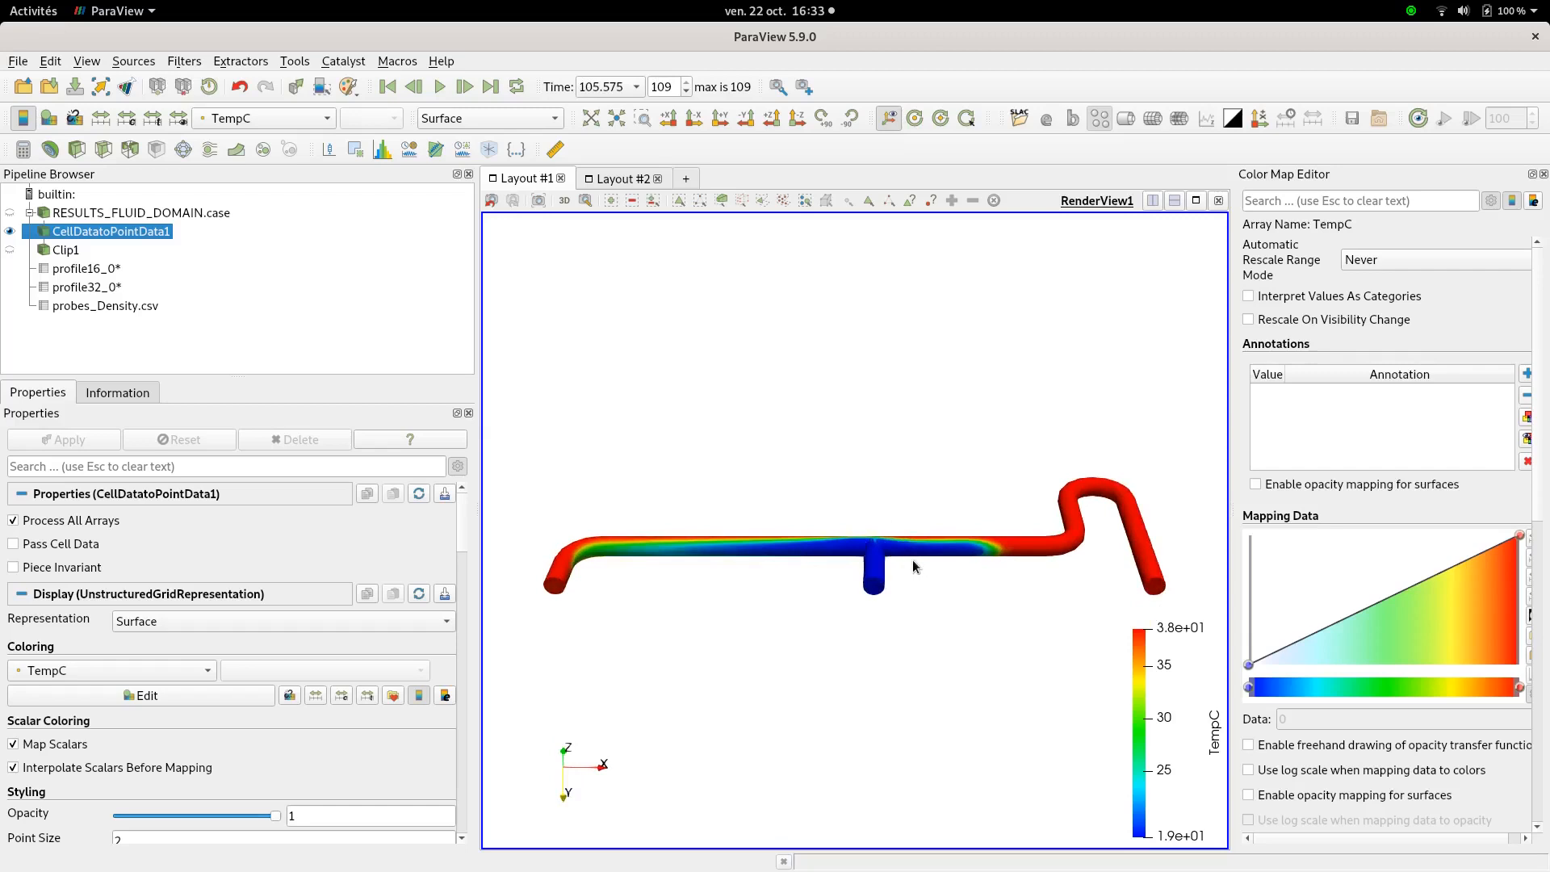
pyautogui.moveTo(870, 516); pyautogui.dragTo(901, 601)
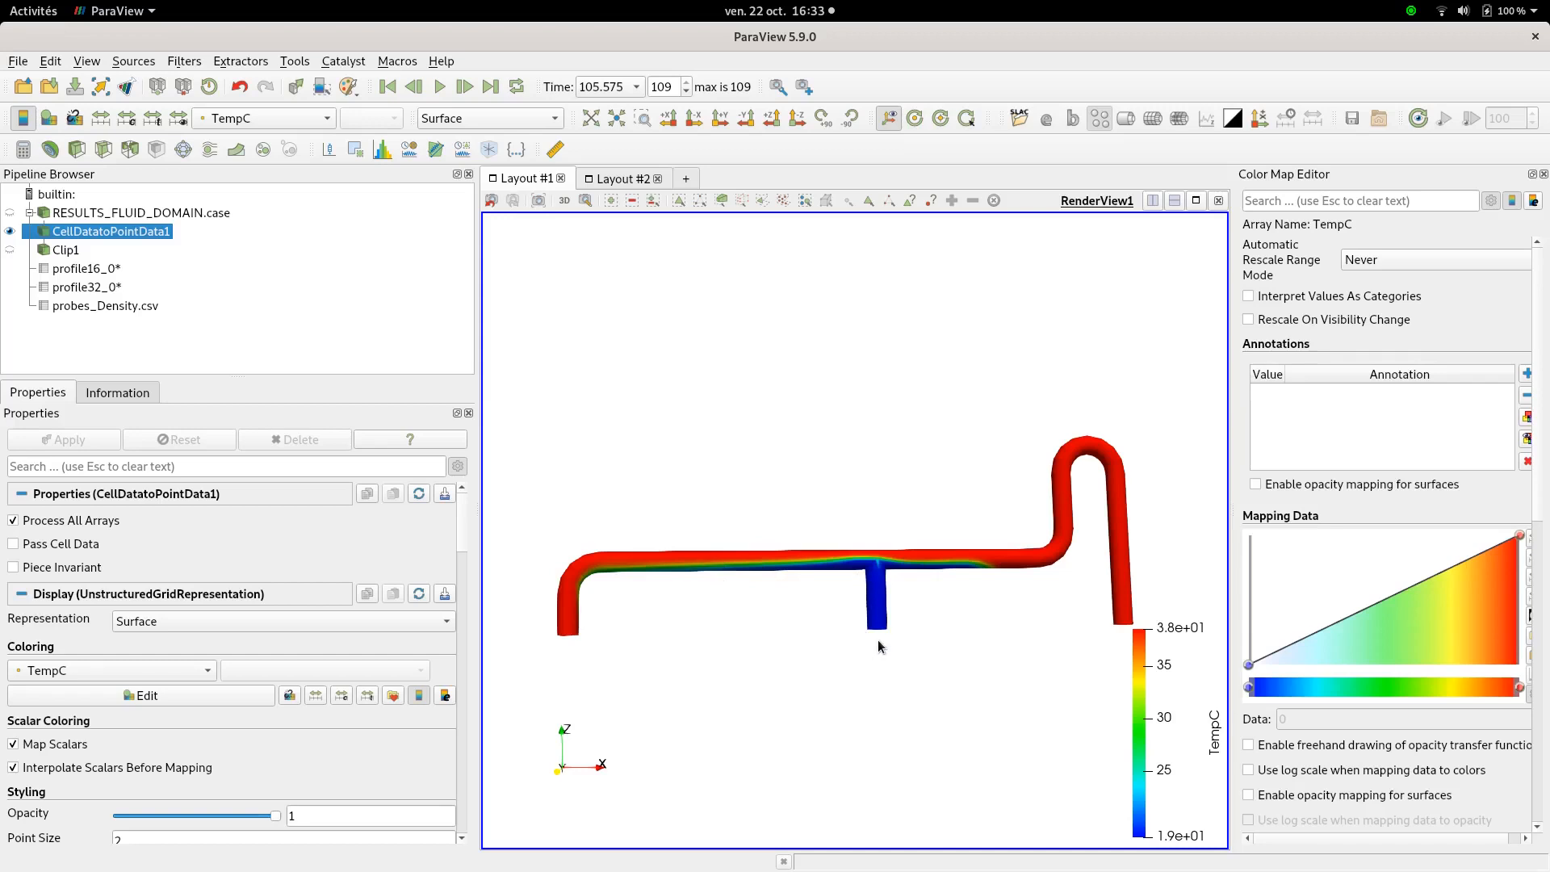
pyautogui.click(12, 234)
pyautogui.click(10, 249)
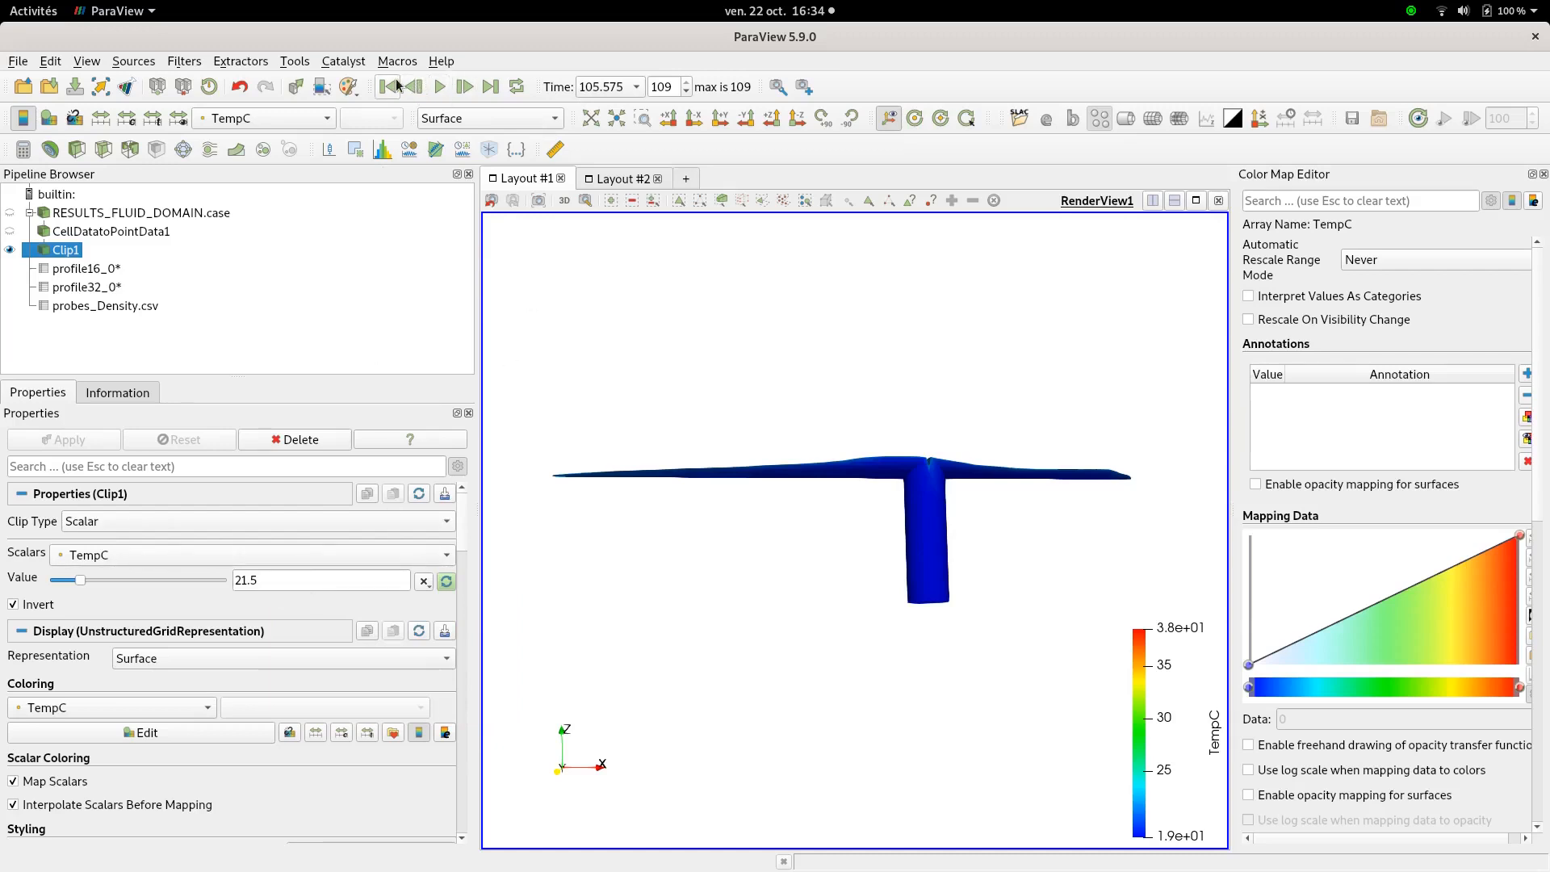
# Replay the Clip1 animation from the first frame, rescale TempC to visible range, then hide Clip1
pyautogui.click(391, 85)
pyautogui.click(434, 86)
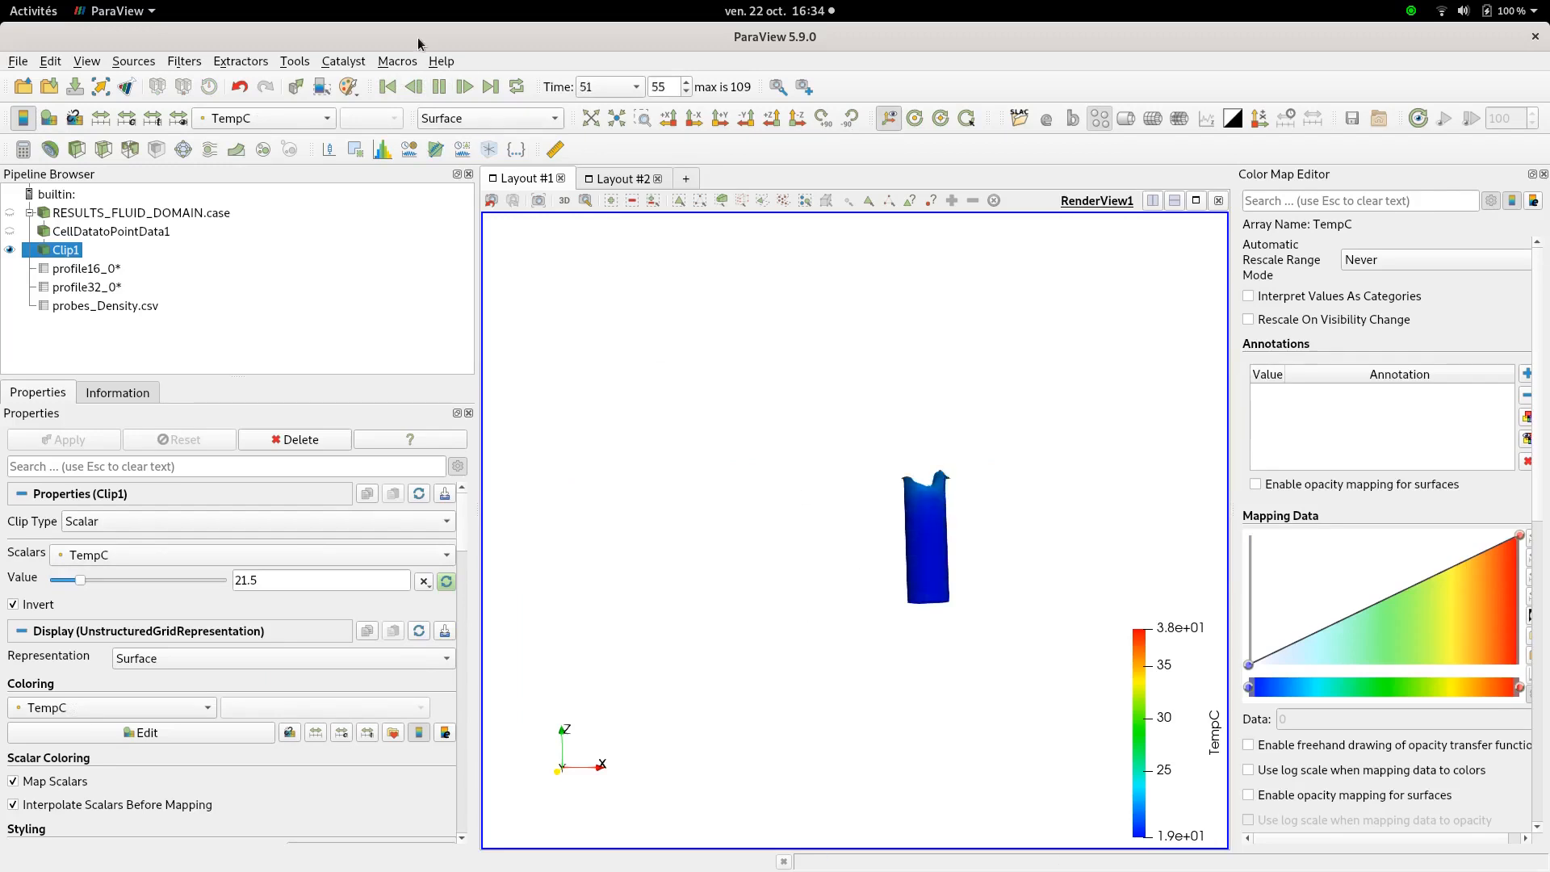
pyautogui.moveTo(806, 536)
pyautogui.mouseDown()
pyautogui.moveTo(866, 584)
pyautogui.moveTo(820, 550)
pyautogui.mouseUp()
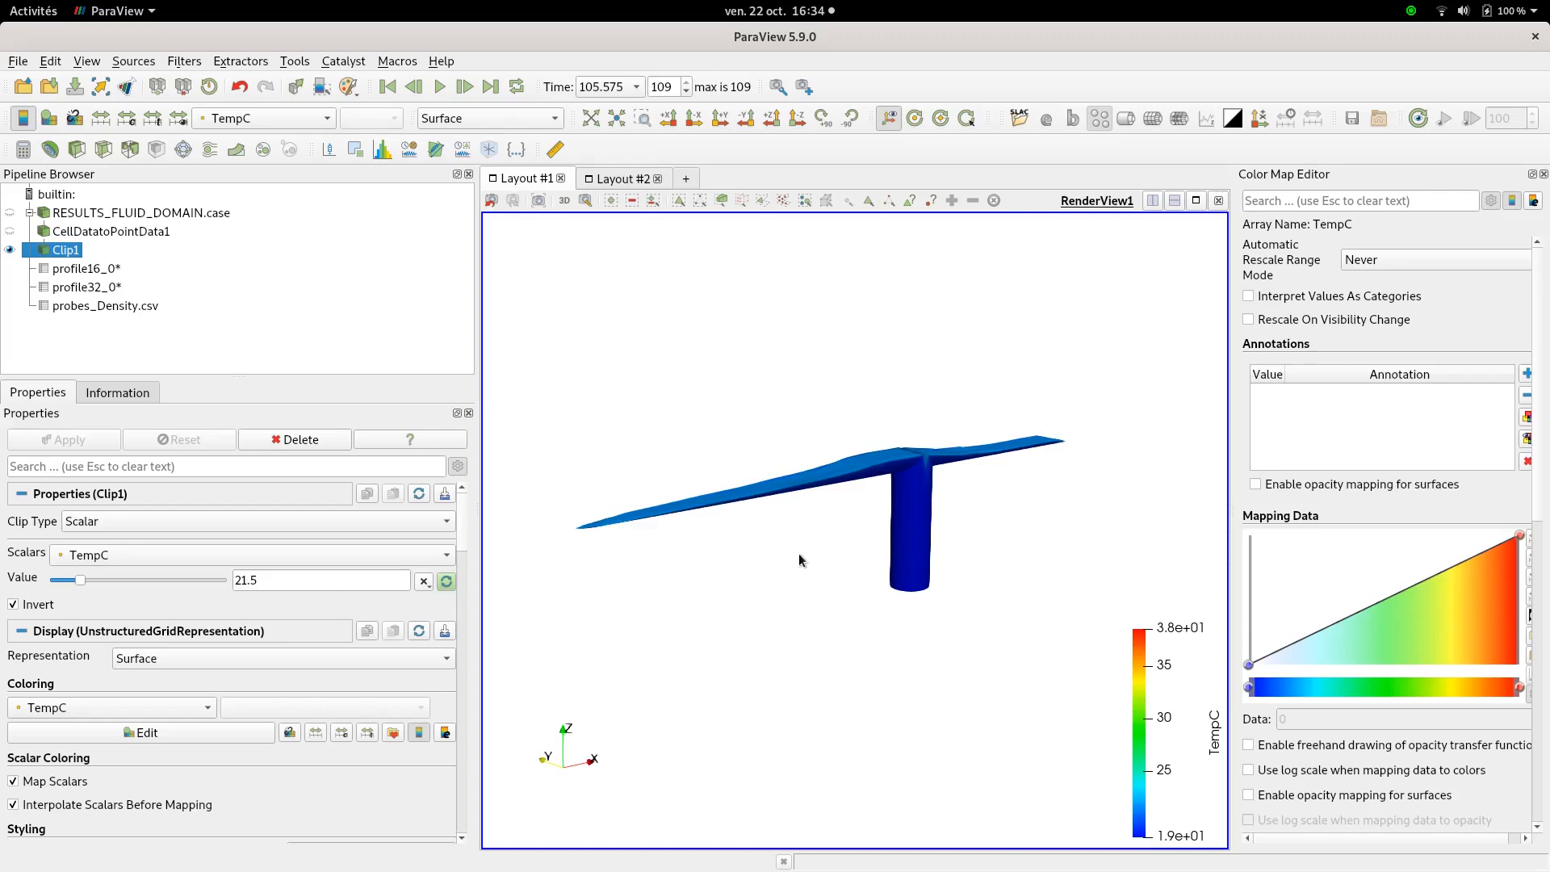
pyautogui.click(178, 119)
pyautogui.moveTo(999, 614); pyautogui.dragTo(876, 505)
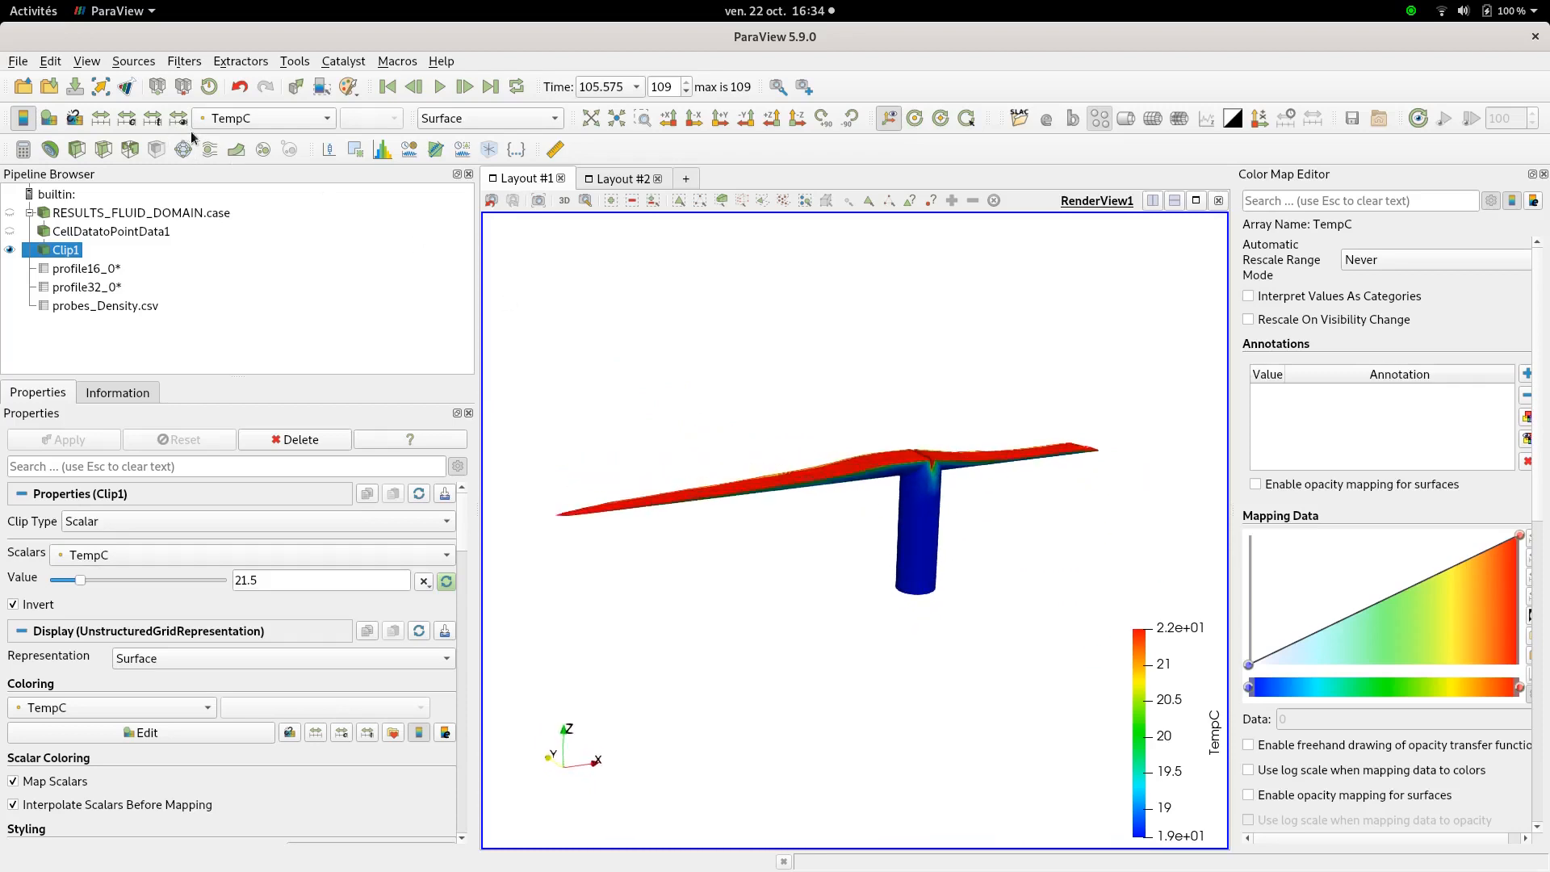
pyautogui.click(10, 251)
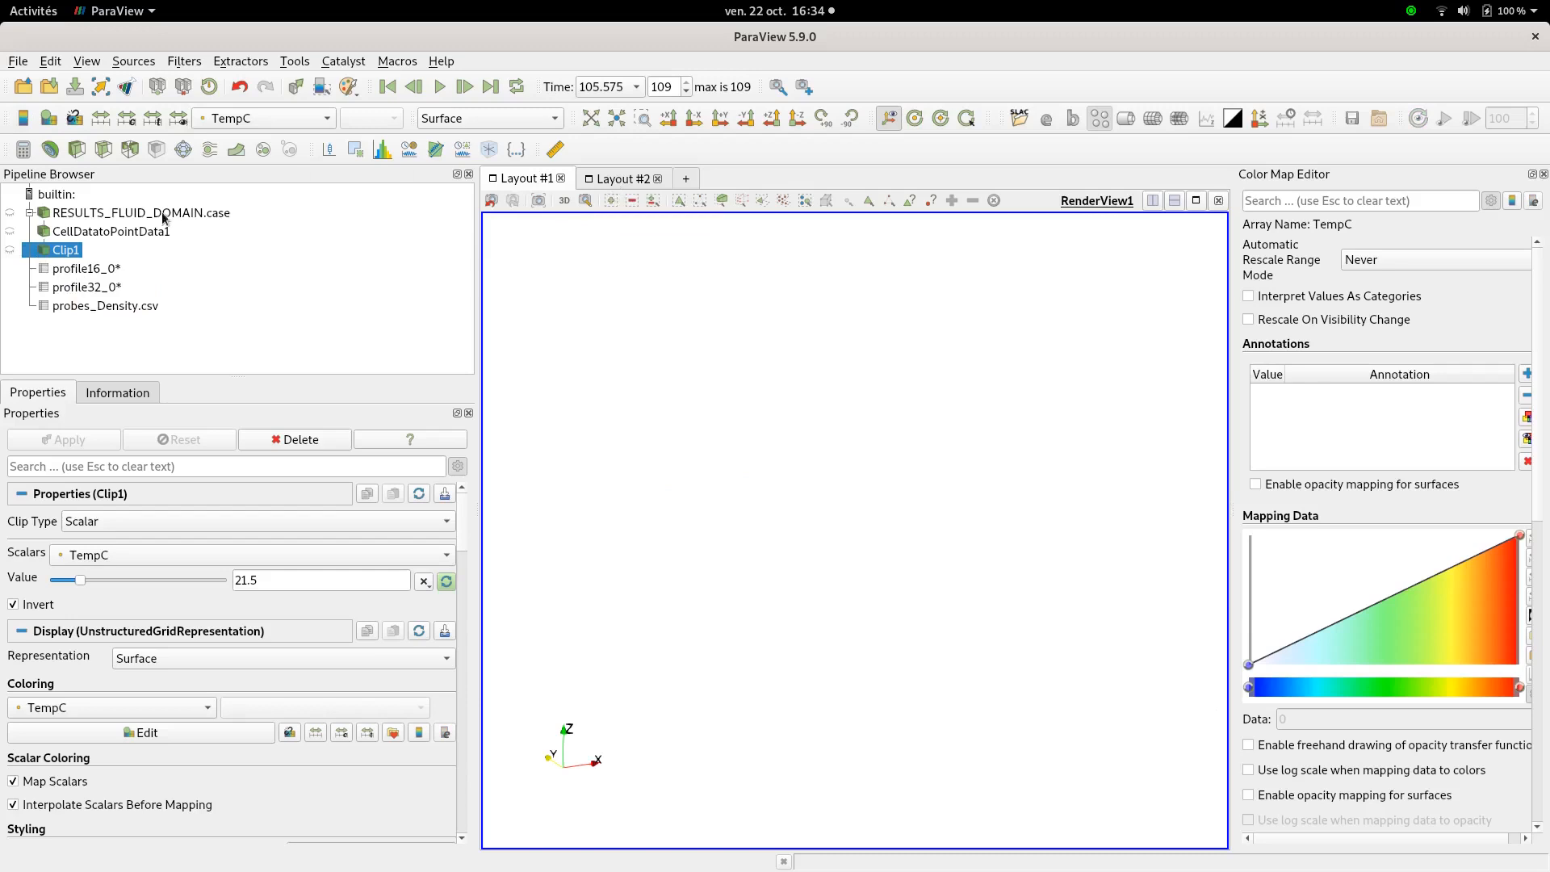
# Play the 'Temperature Evolution for 2 profiles' TempC-vs-Z chart from the first frame, pausing at time 68
pyautogui.click(618, 179)
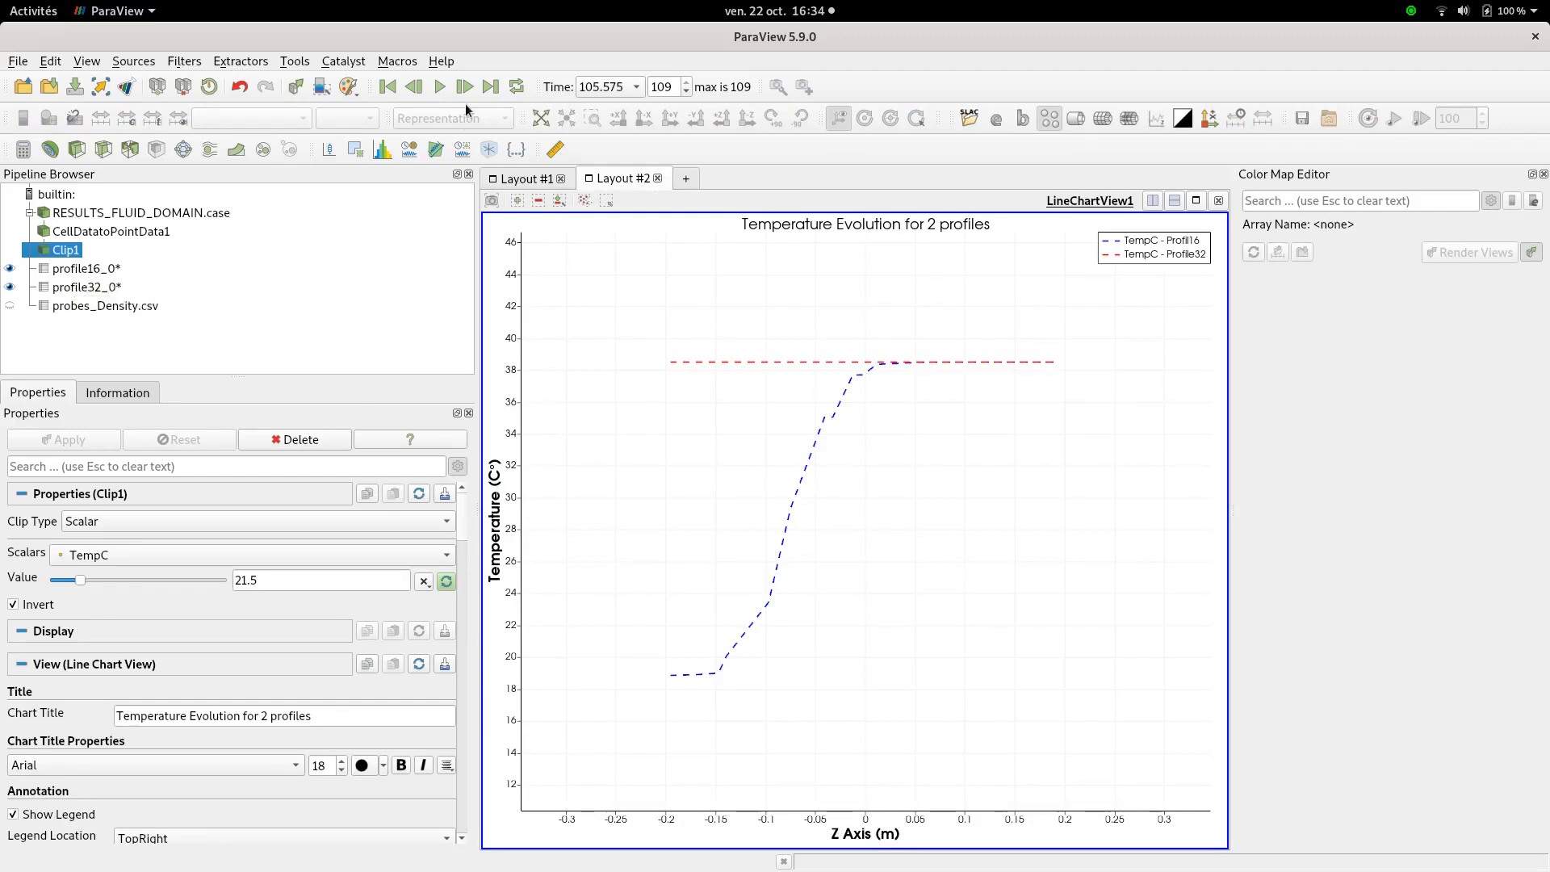
pyautogui.click(388, 88)
pyautogui.click(439, 86)
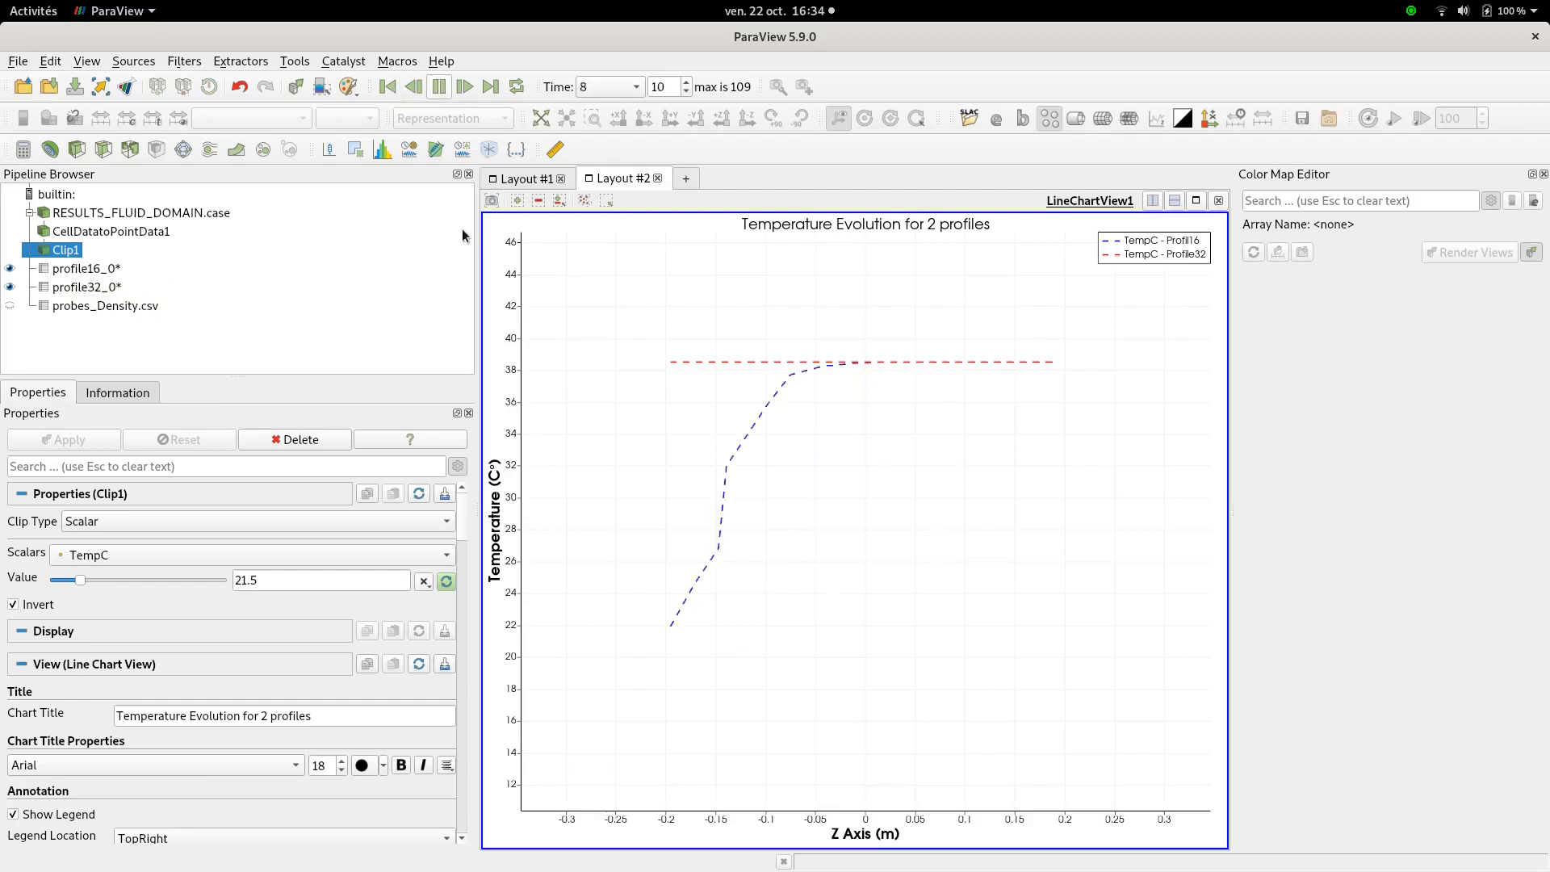
pyautogui.click(439, 87)
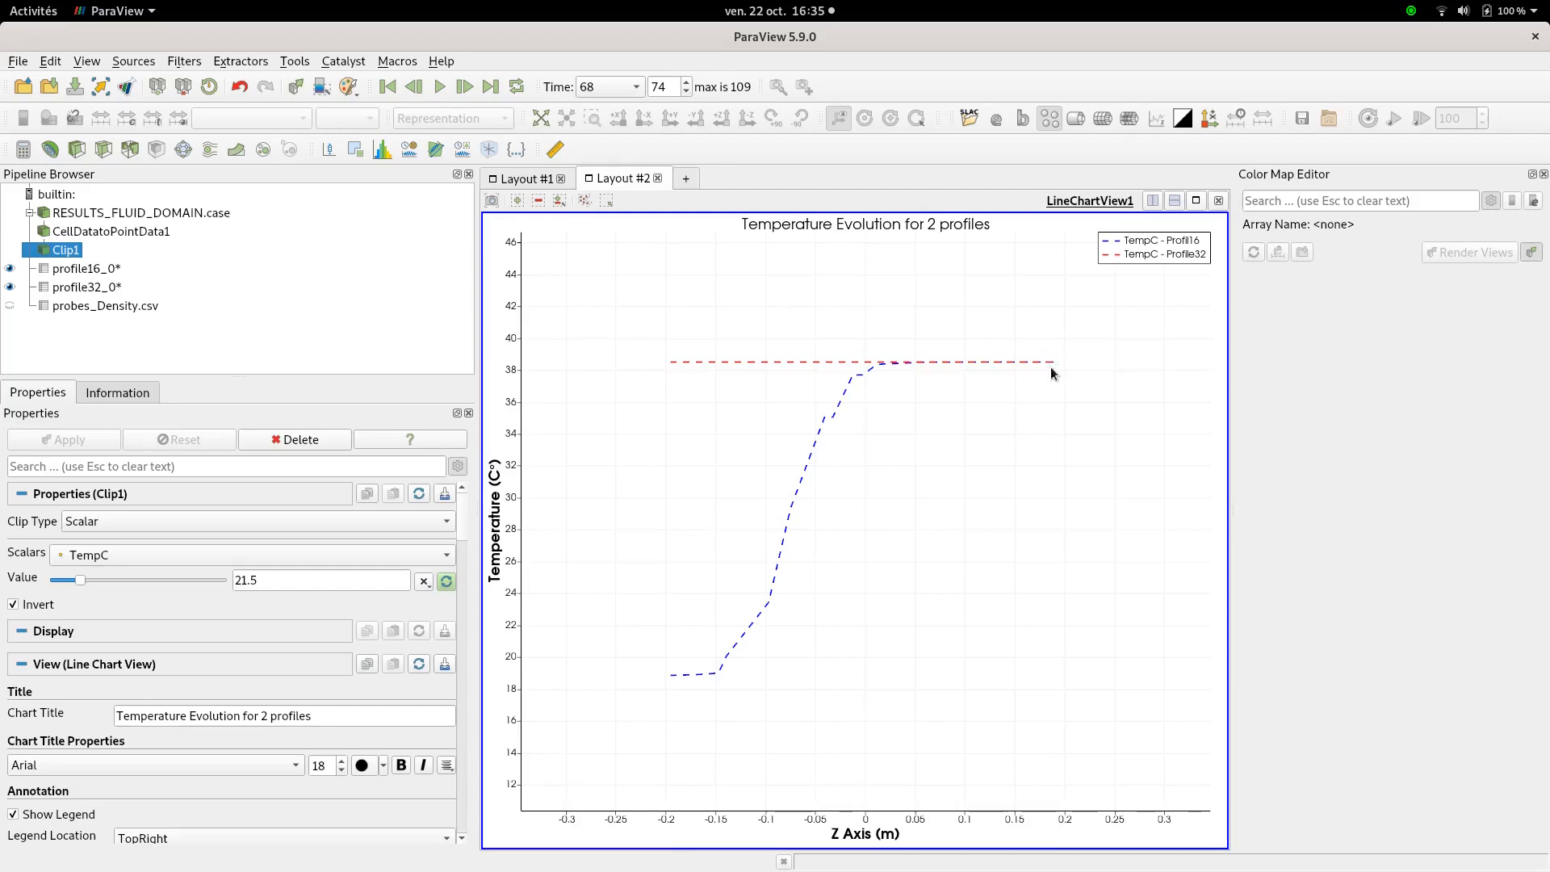
pyautogui.moveTo(1047, 362)
pyautogui.moveTo(668, 682)
# Make CellDatatoPointData1 visible in Layout #1 and play the animation to the final step, 109
pyautogui.click(525, 179)
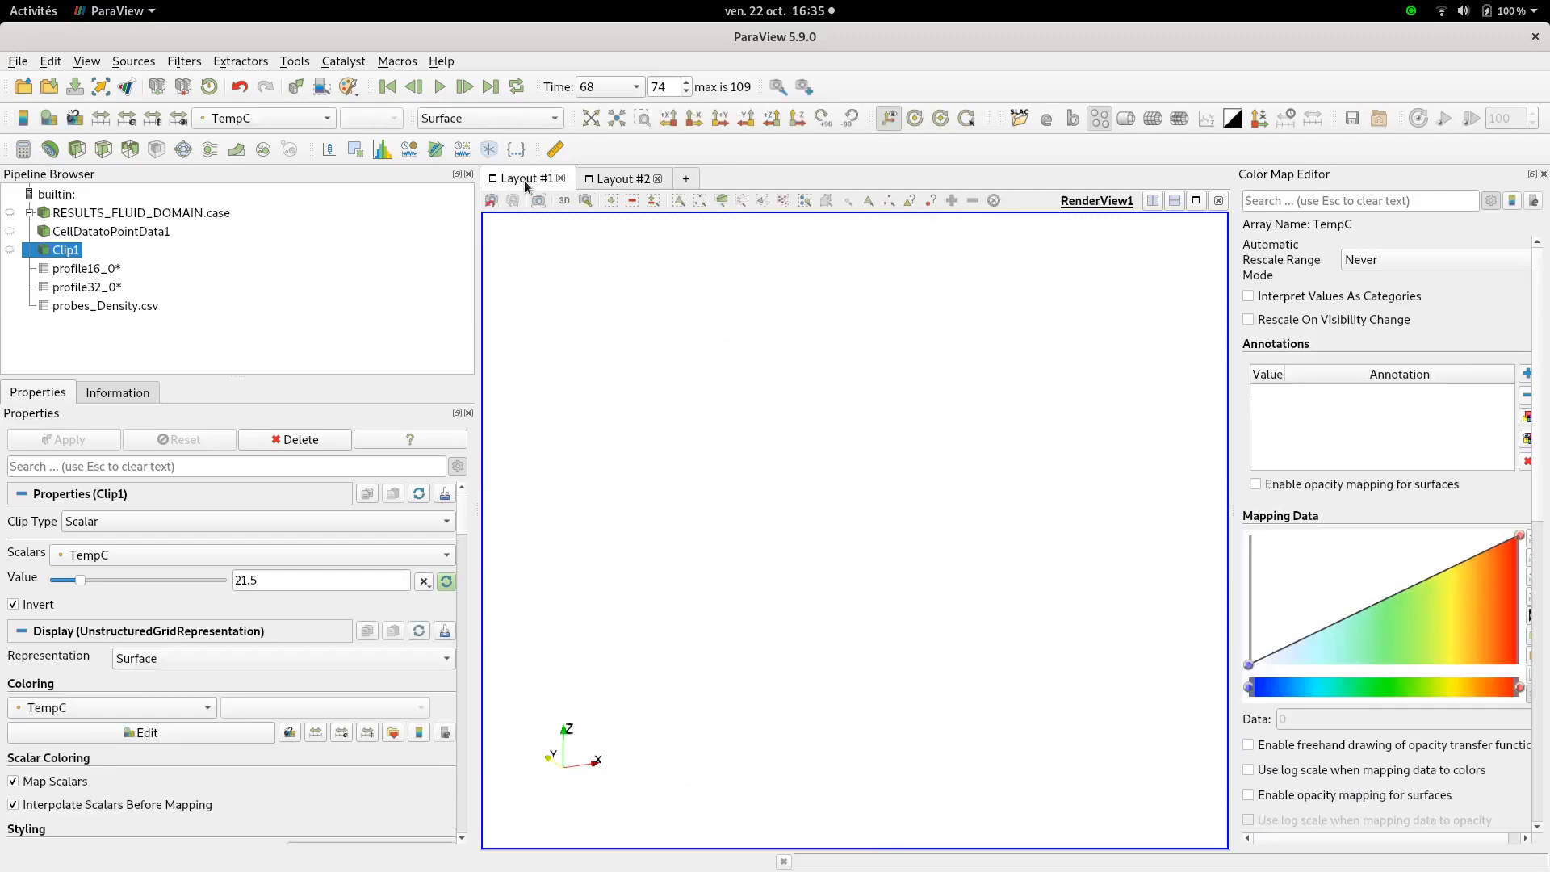
pyautogui.click(10, 232)
pyautogui.click(440, 86)
pyautogui.scroll(3, 972, 578)
pyautogui.scroll(3, 972, 579)
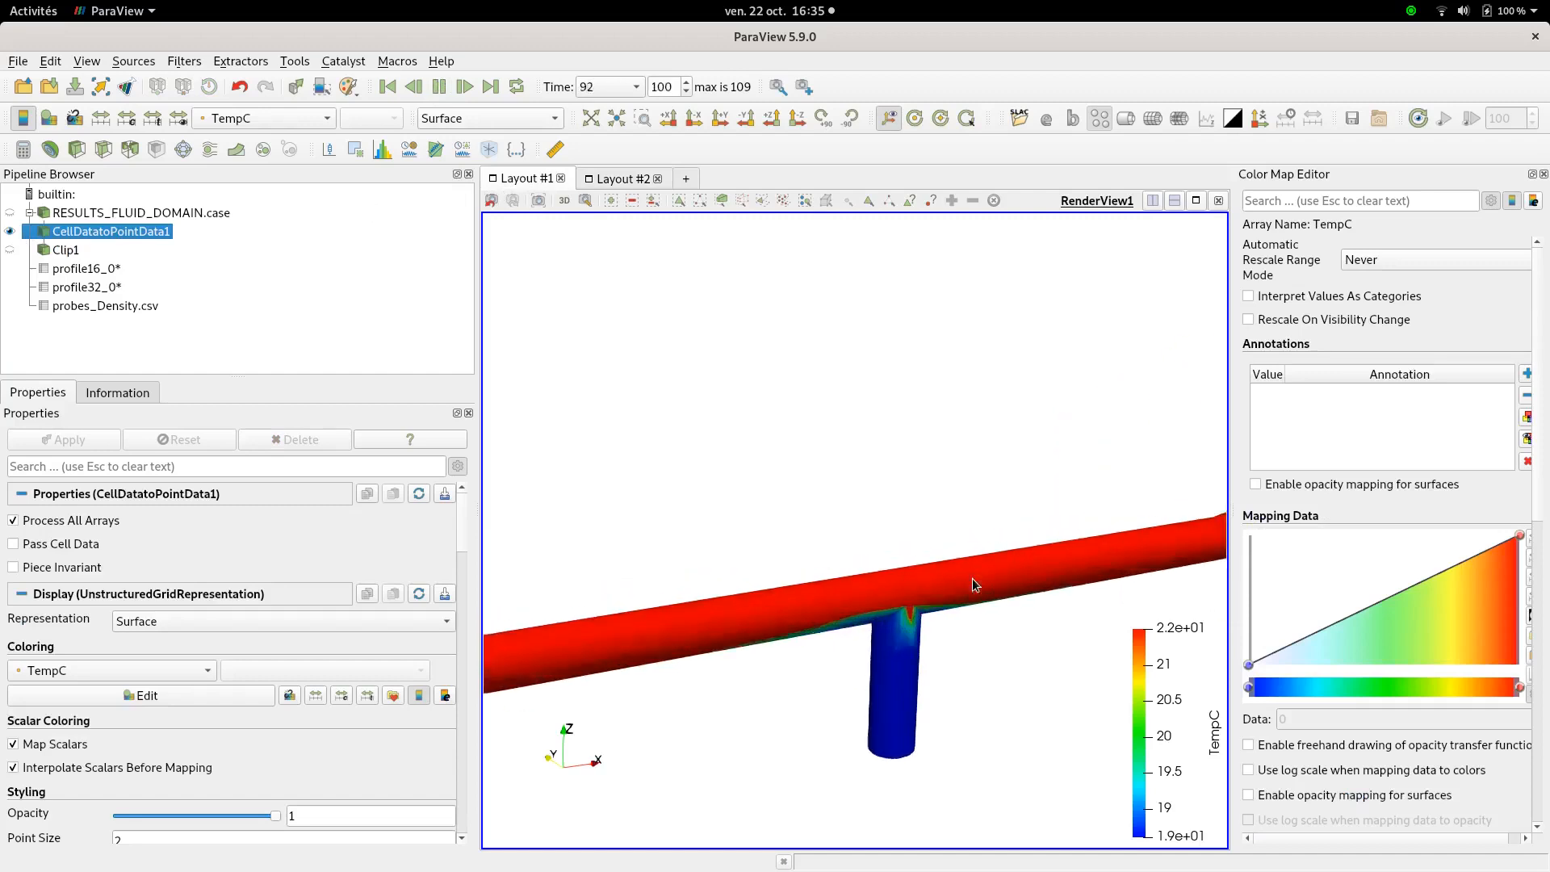
pyautogui.scroll(-1, 964, 661)
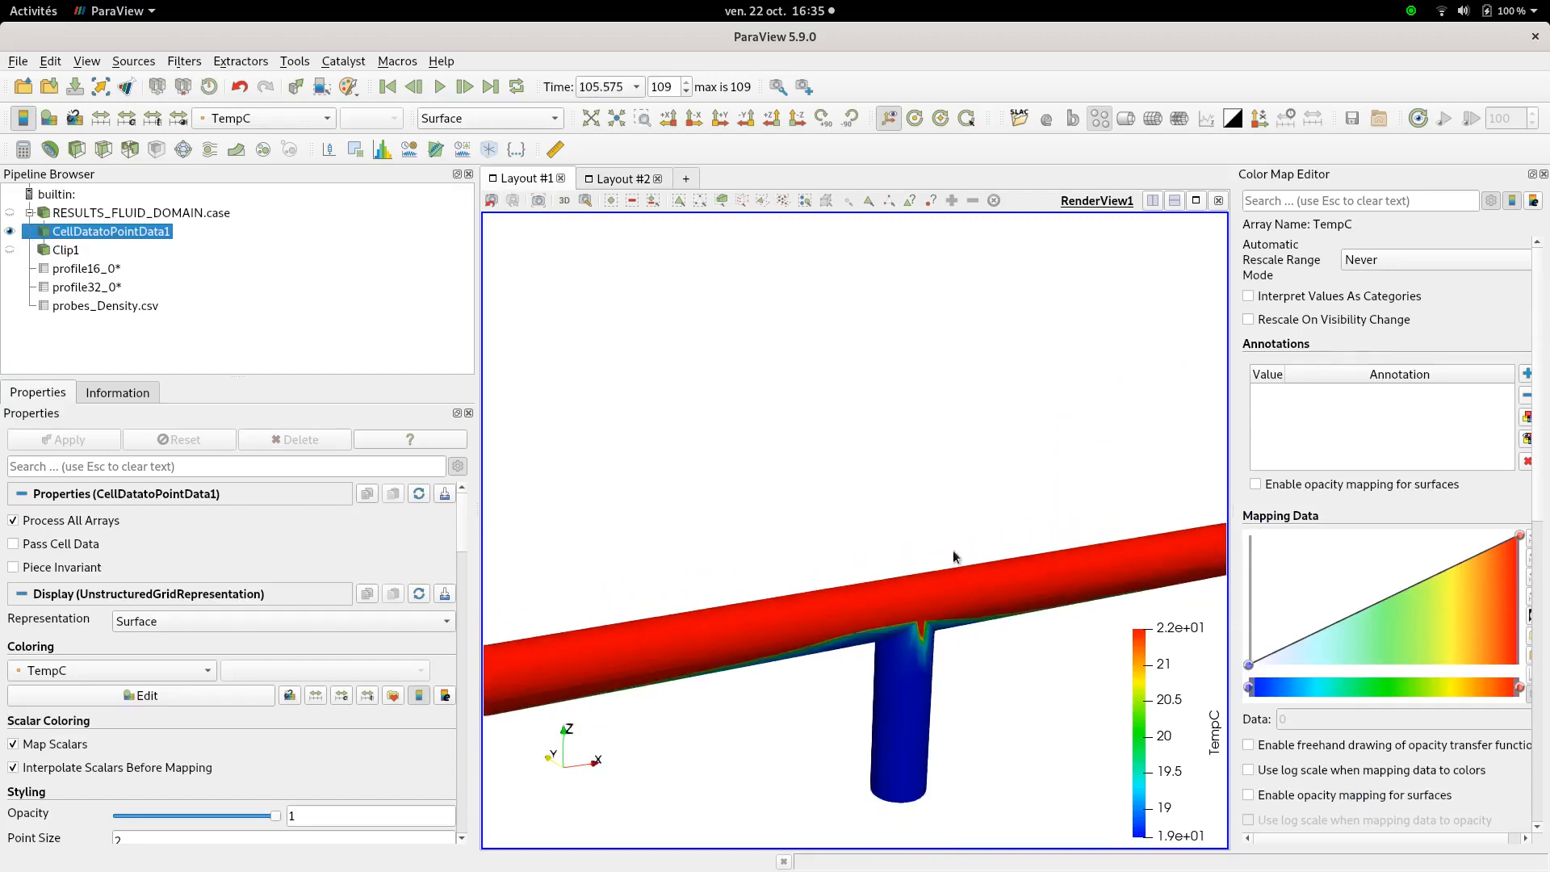
pyautogui.scroll(-5, 944, 587)
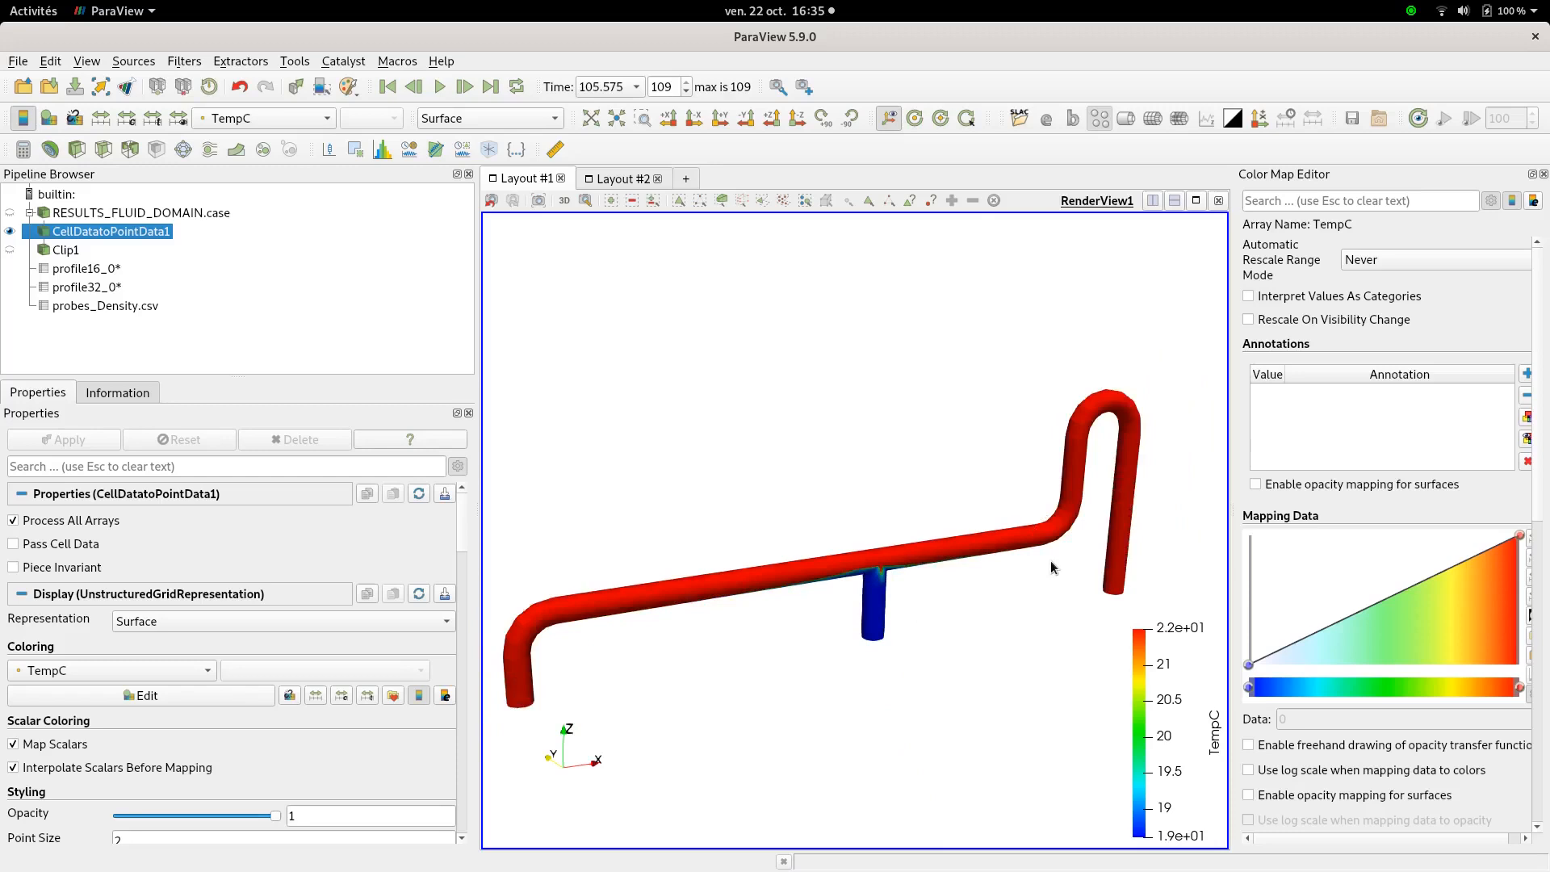
pyautogui.scroll(4, 992, 595)
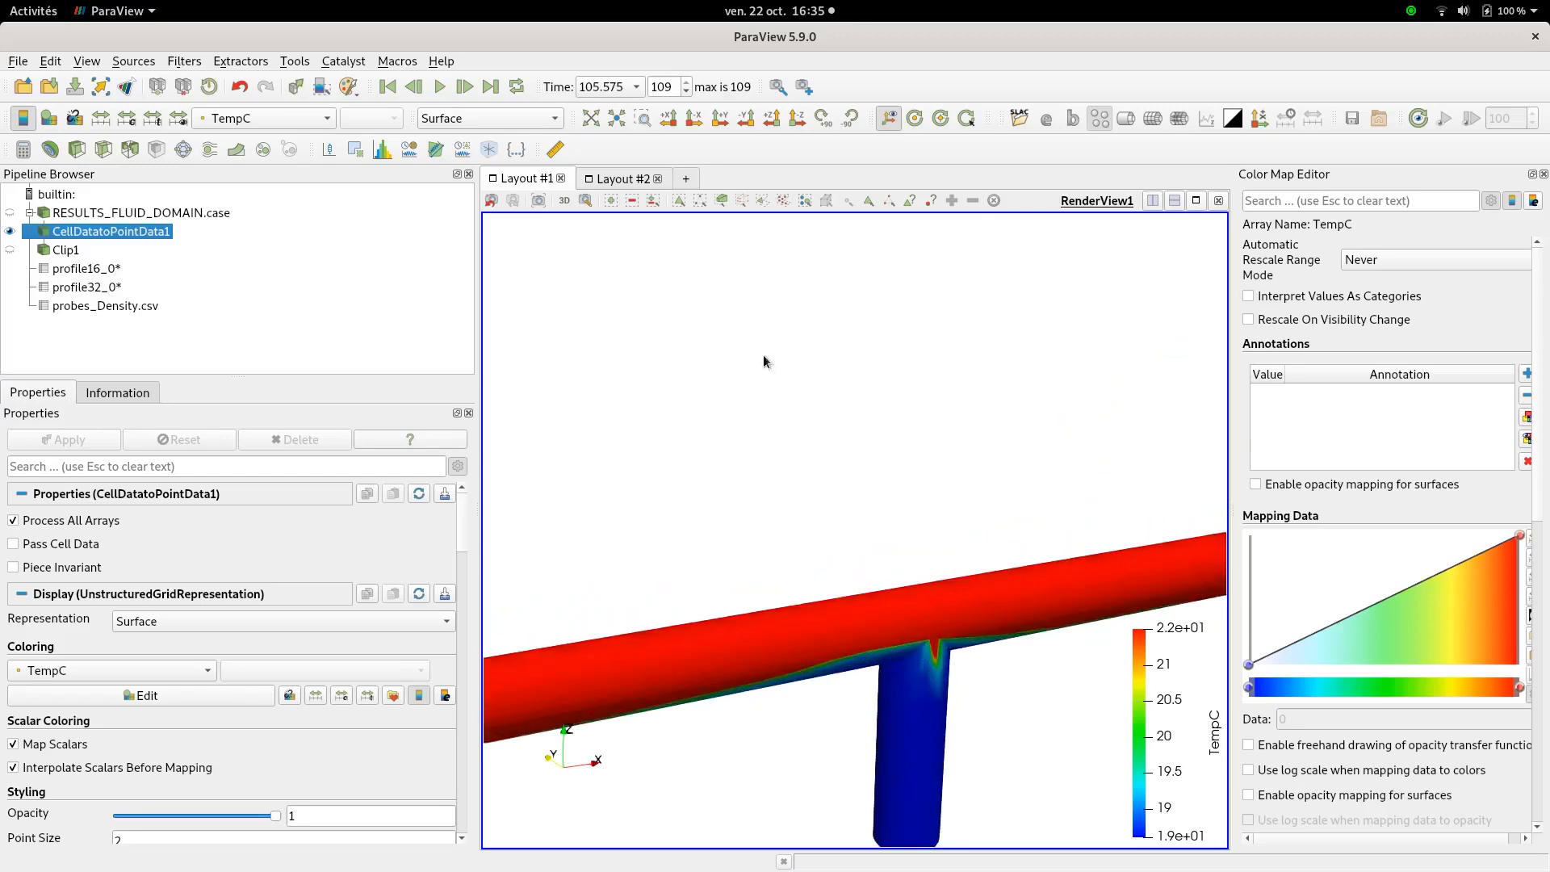
# Rescale TempC colours to the visible range (19–38) and view the T-junction from below
pyautogui.click(178, 118)
pyautogui.scroll(-5, 1006, 655)
pyautogui.scroll(5, 1006, 630)
pyautogui.moveTo(1006, 629); pyautogui.dragTo(879, 632)
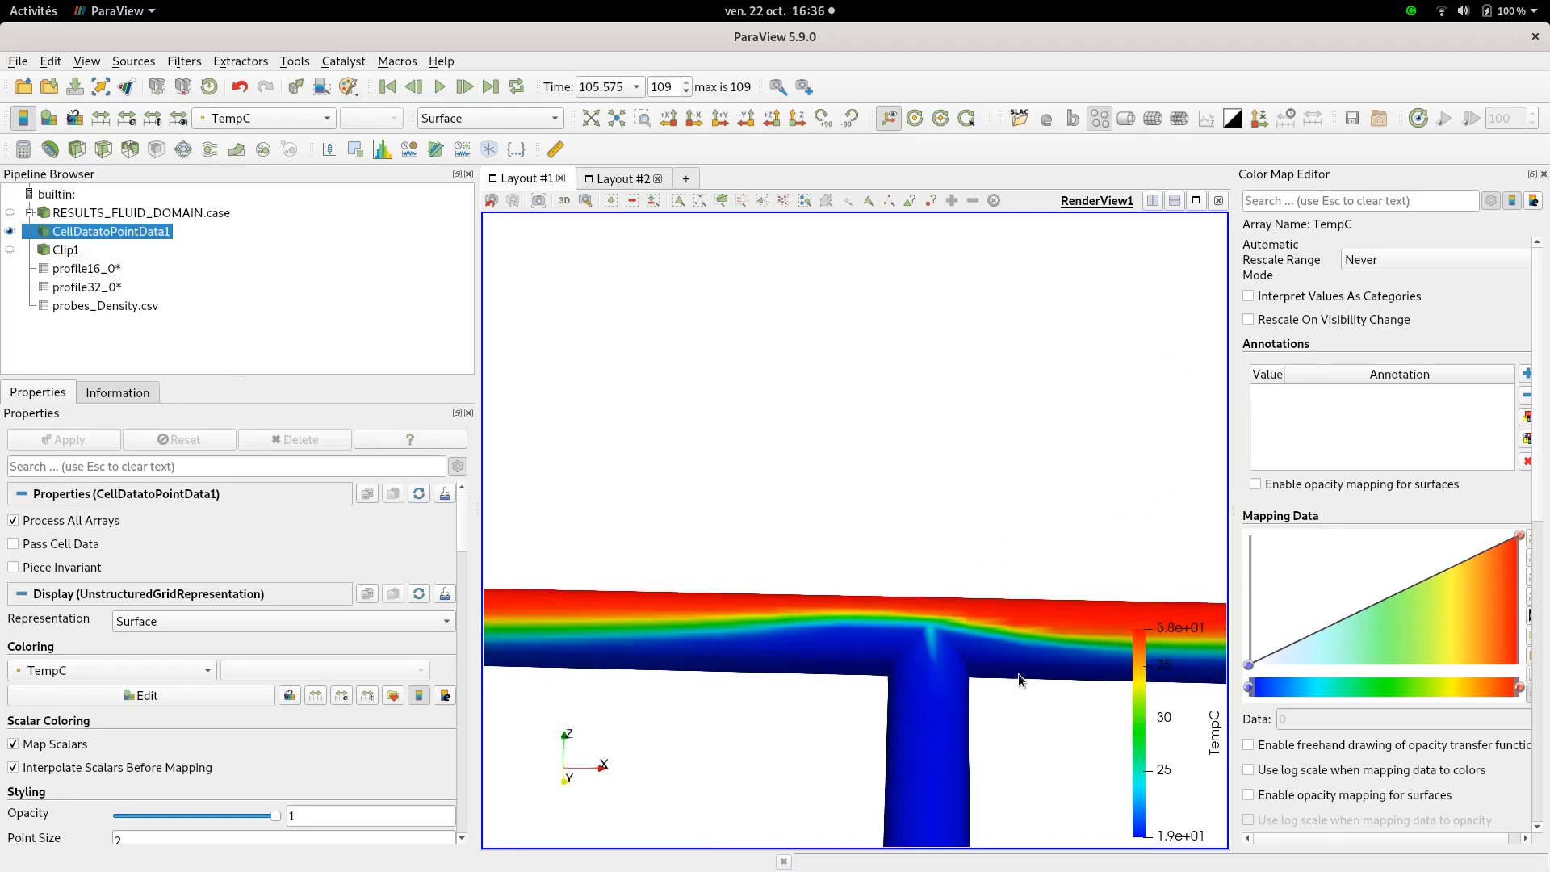
pyautogui.moveTo(952, 578)
pyautogui.mouseDown()
pyautogui.moveTo(998, 663)
pyautogui.moveTo(963, 559)
pyautogui.mouseUp()
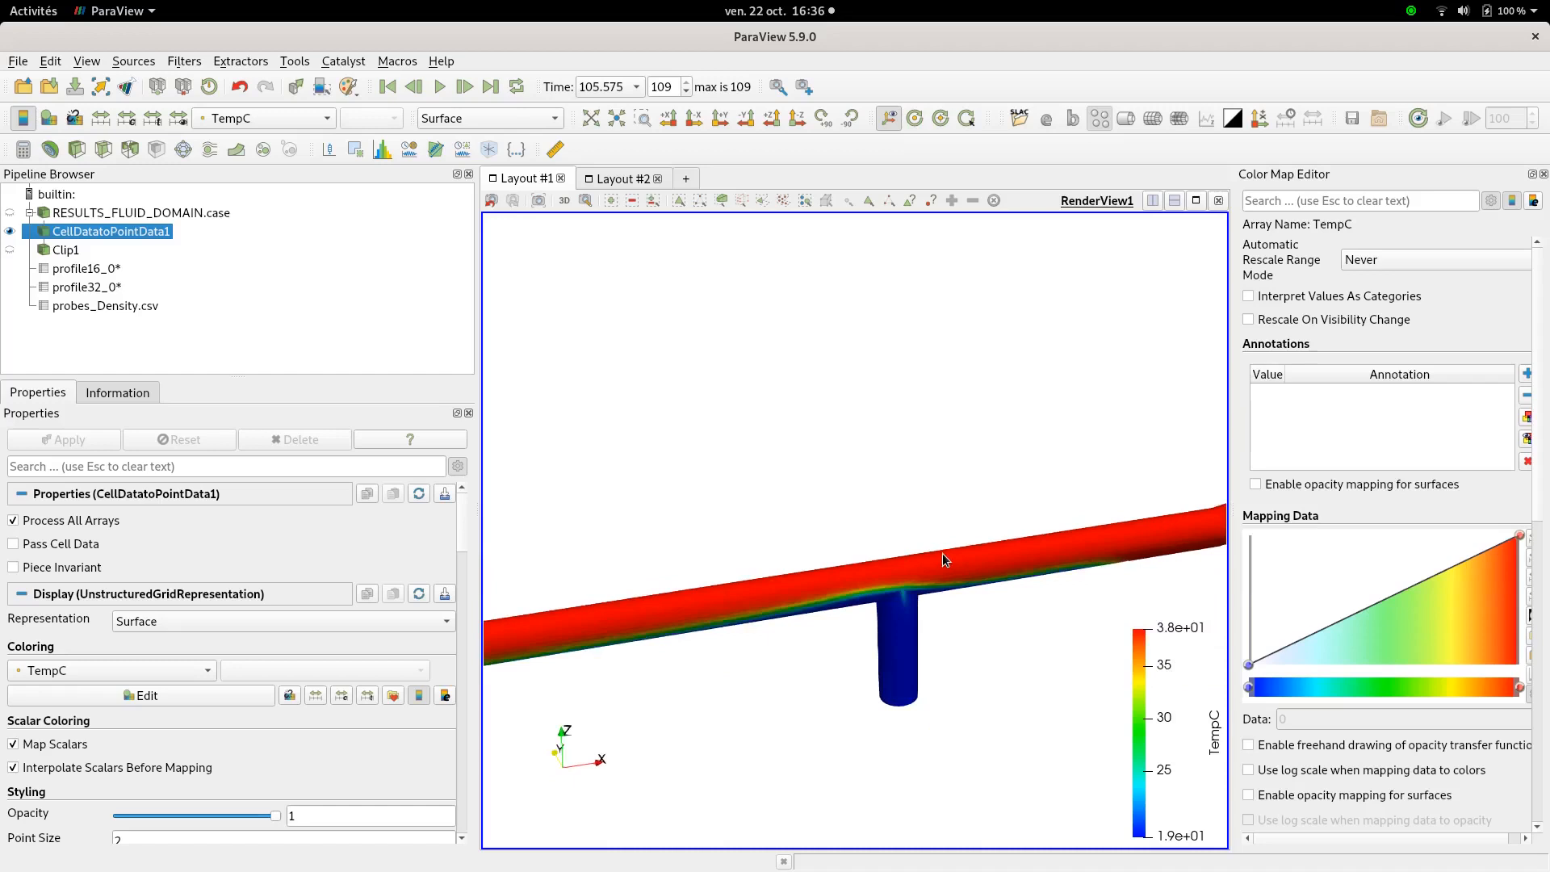
pyautogui.scroll(-5, 944, 554)
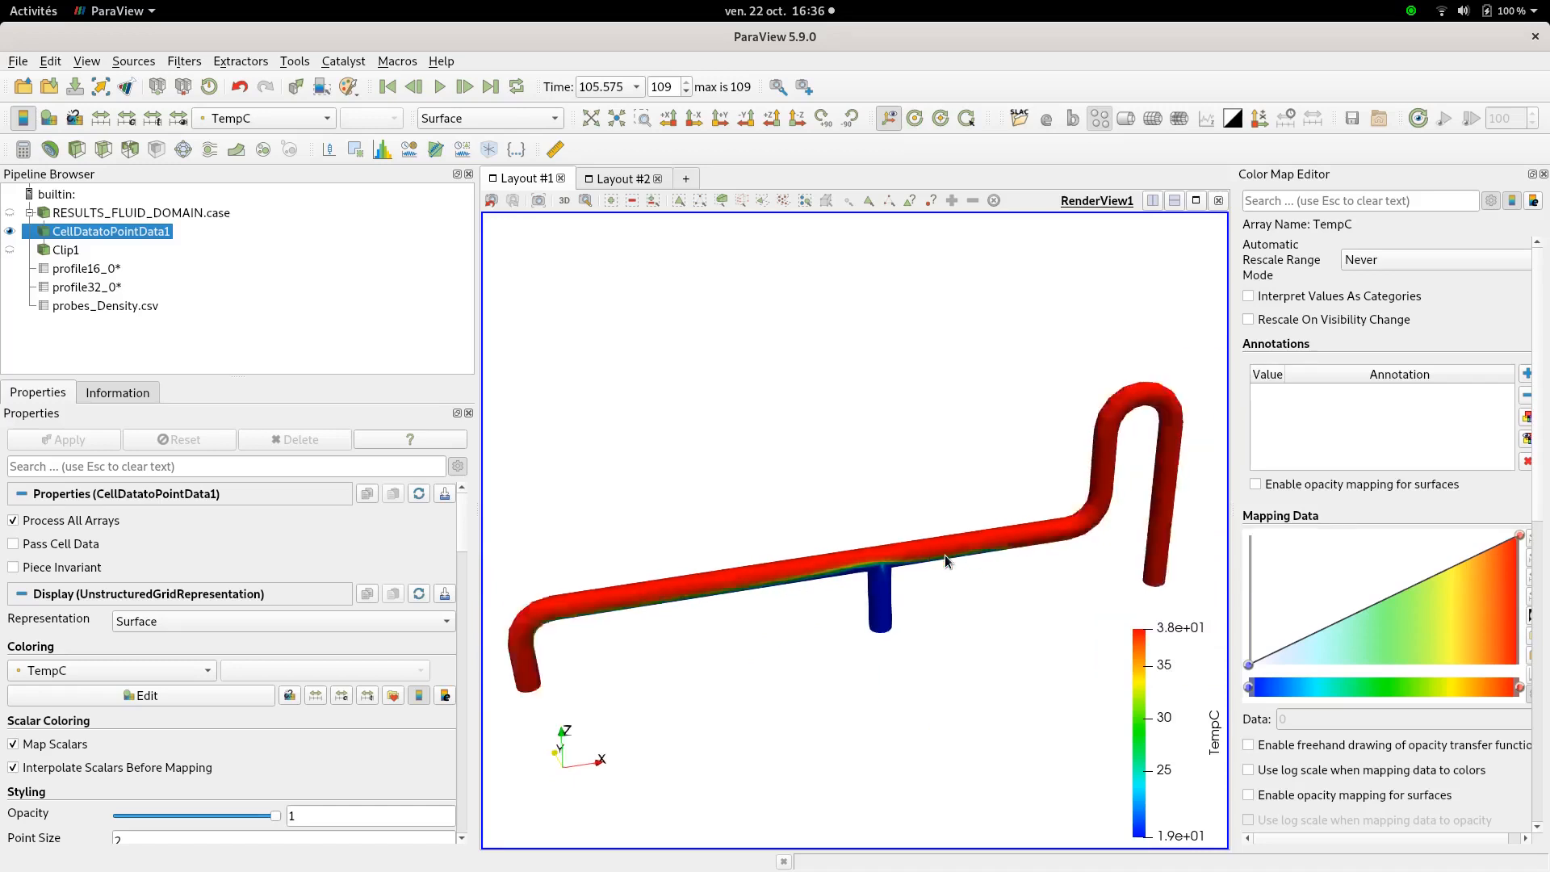